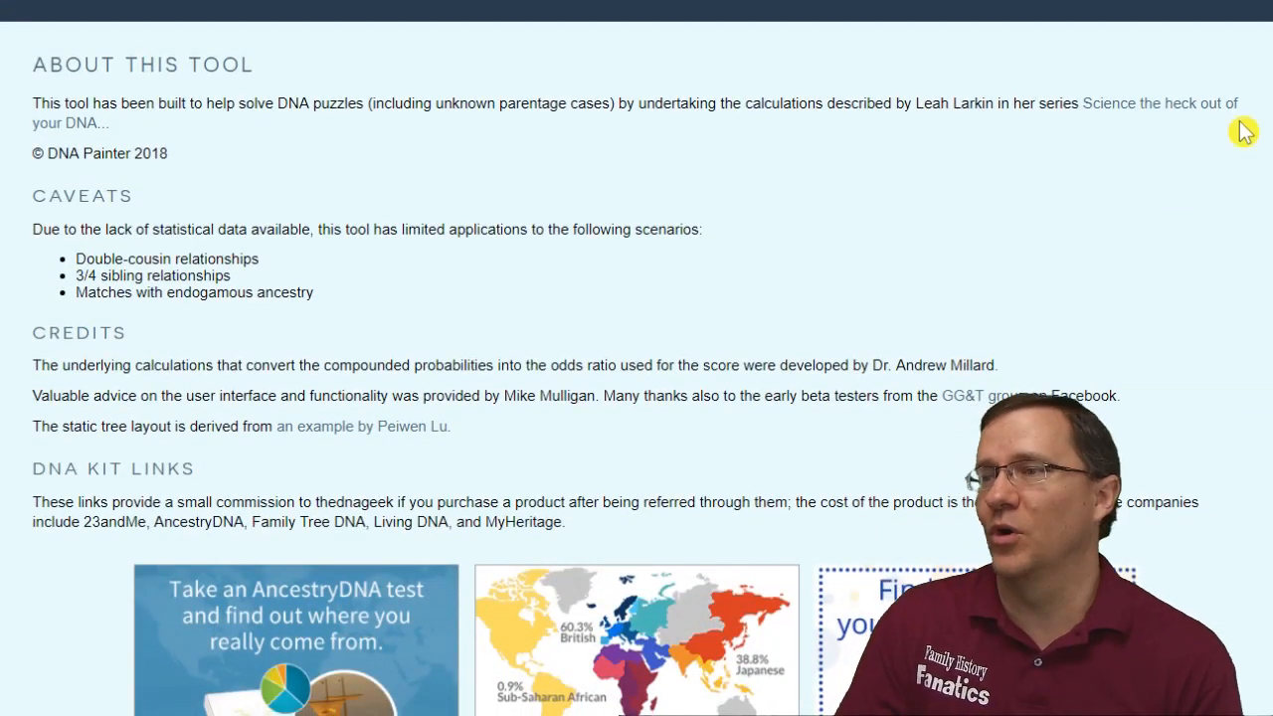
Step: Look at the "Science the heck out of your DNA" series on the linked blog and highlight the three limited scenarios under Caveats
left_click(1160, 106)
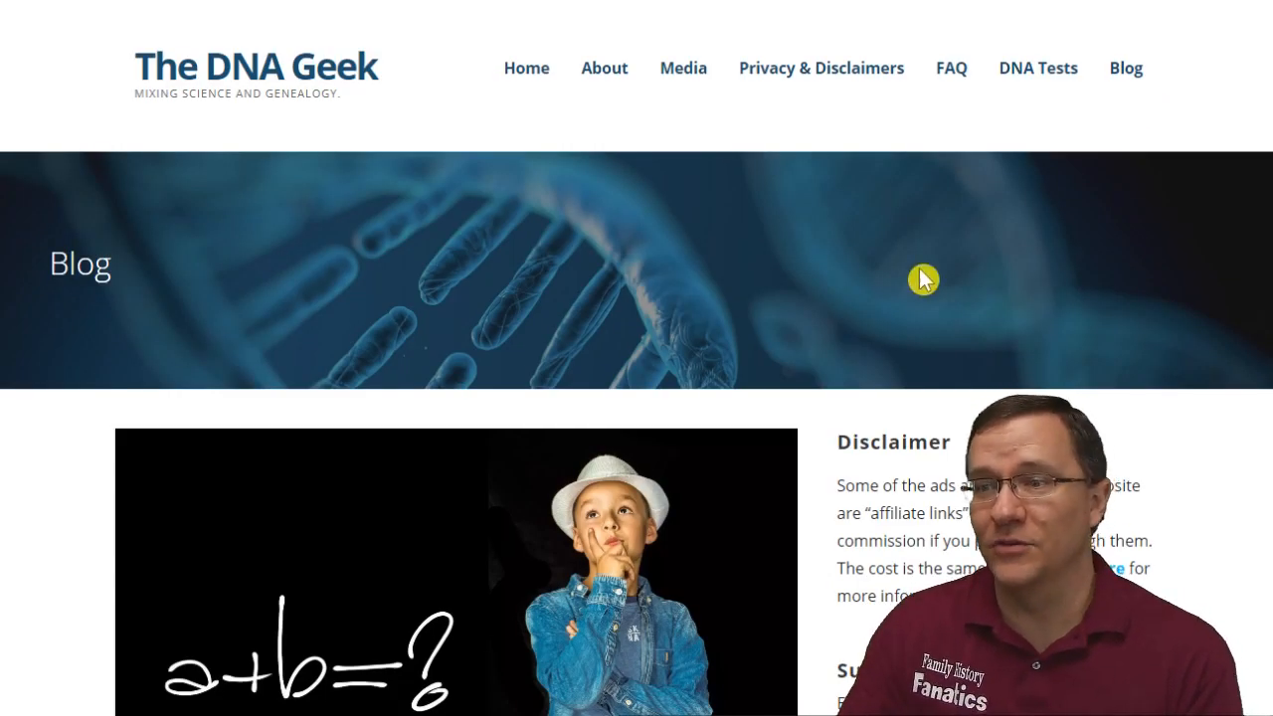
scroll(925, 281, "down", 4)
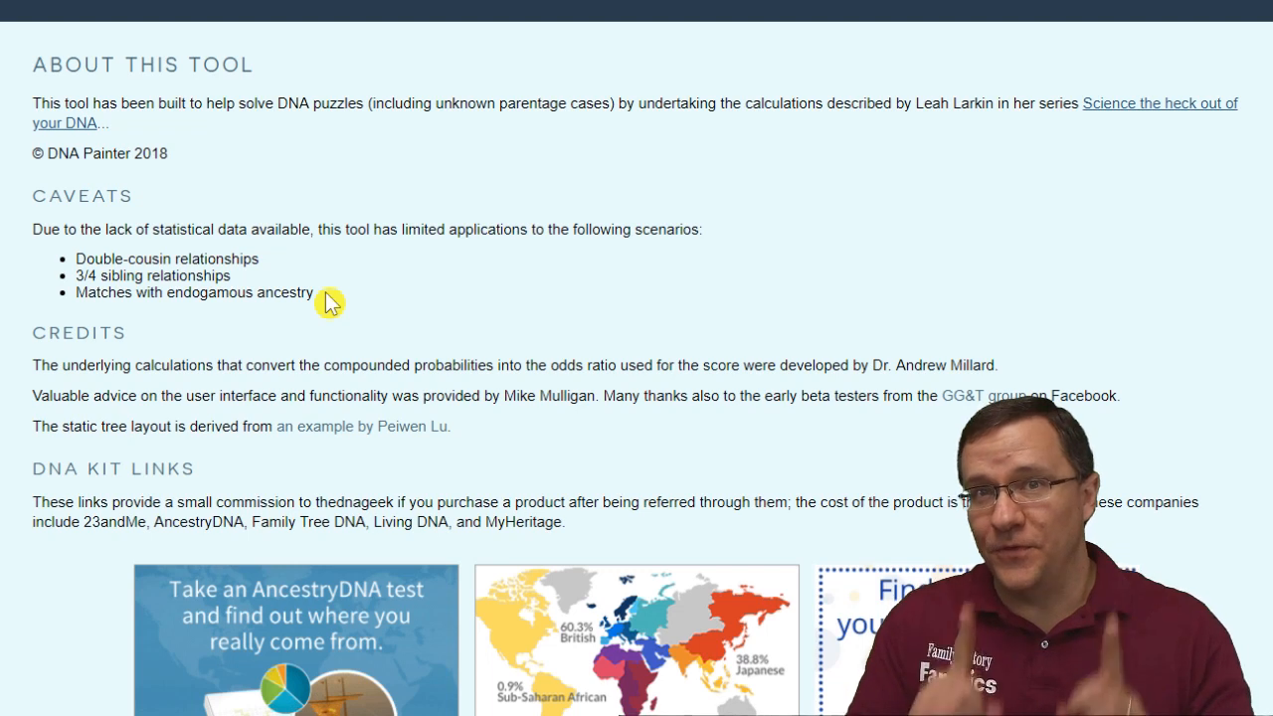
left_click_drag(329, 302, 78, 267)
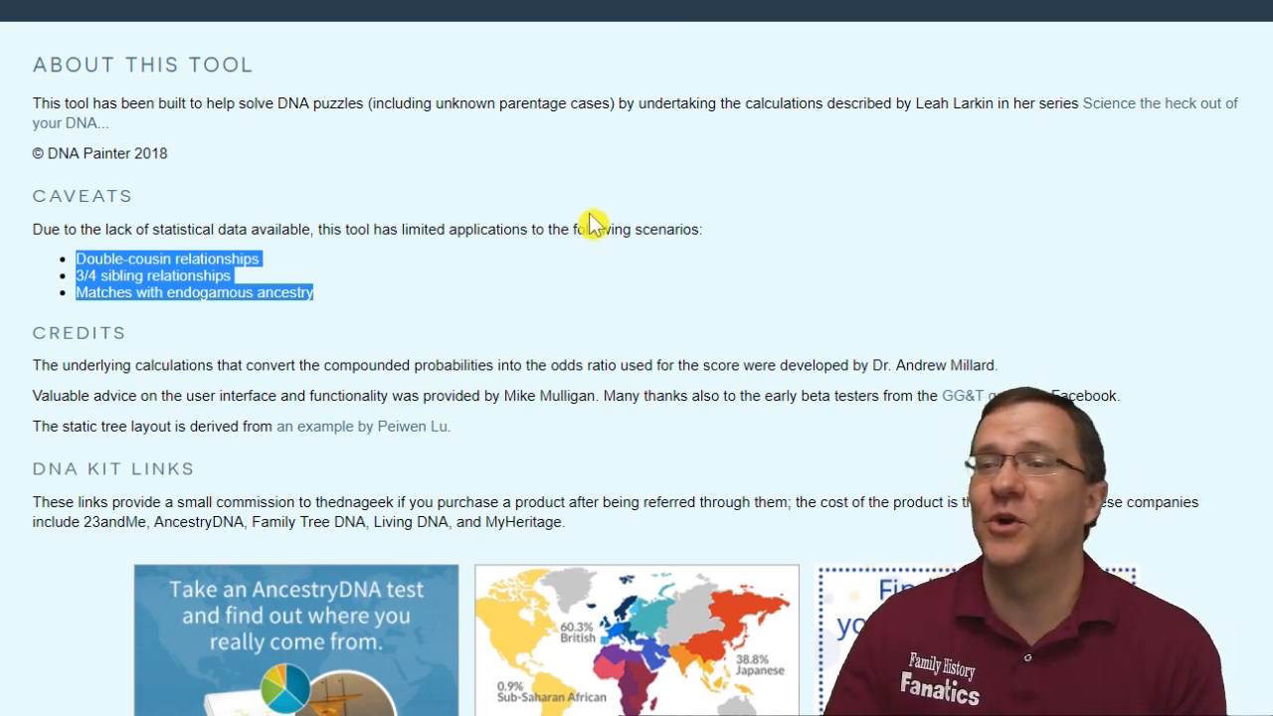
Step: Name the tree's most recent common ancestor box with the DNA match's first name followed by (155.7)
scroll(591, 223, "up", 3)
scroll(591, 223, "up", 3)
scroll(590, 223, "up", 1)
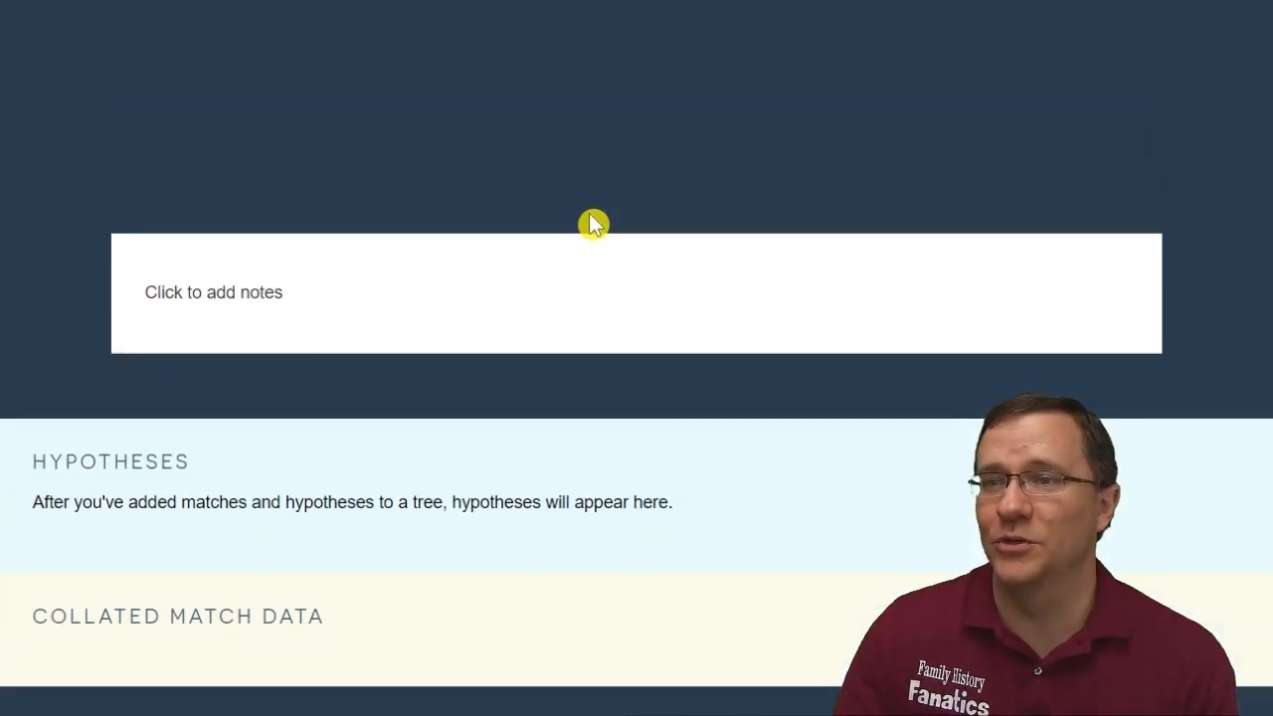
scroll(1268, 129, "up", 4)
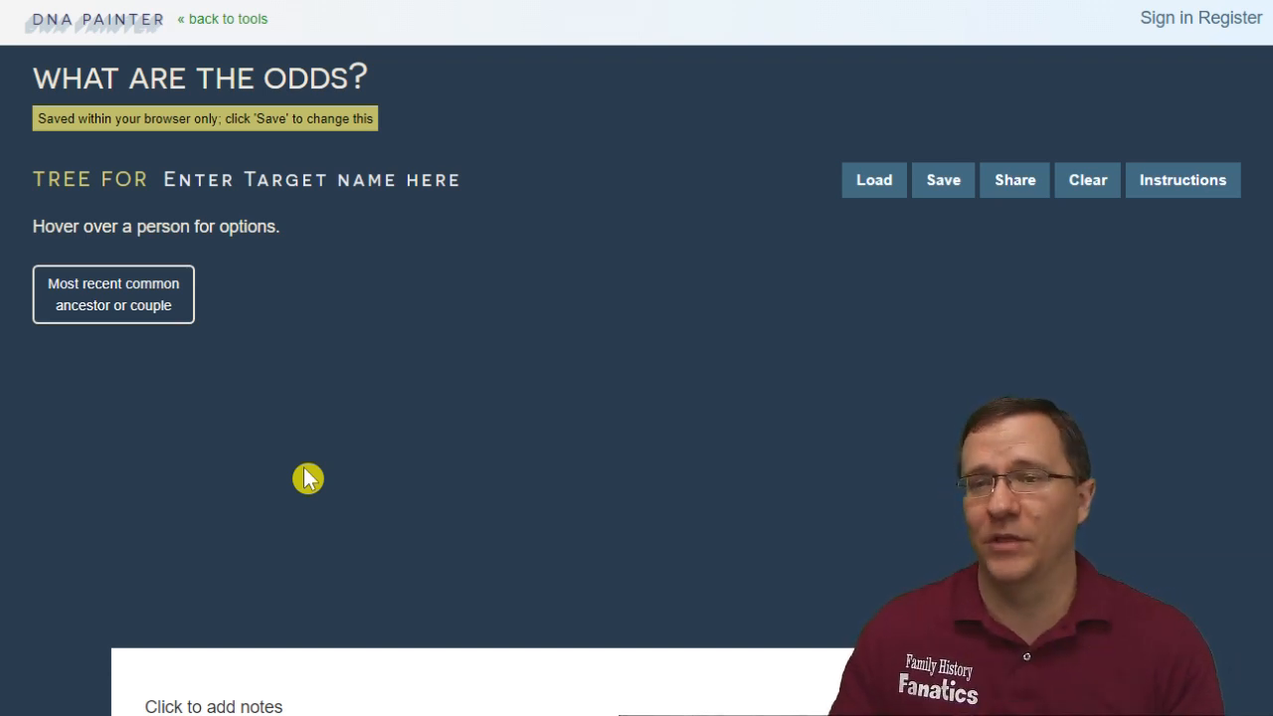
mouse_move(181, 288)
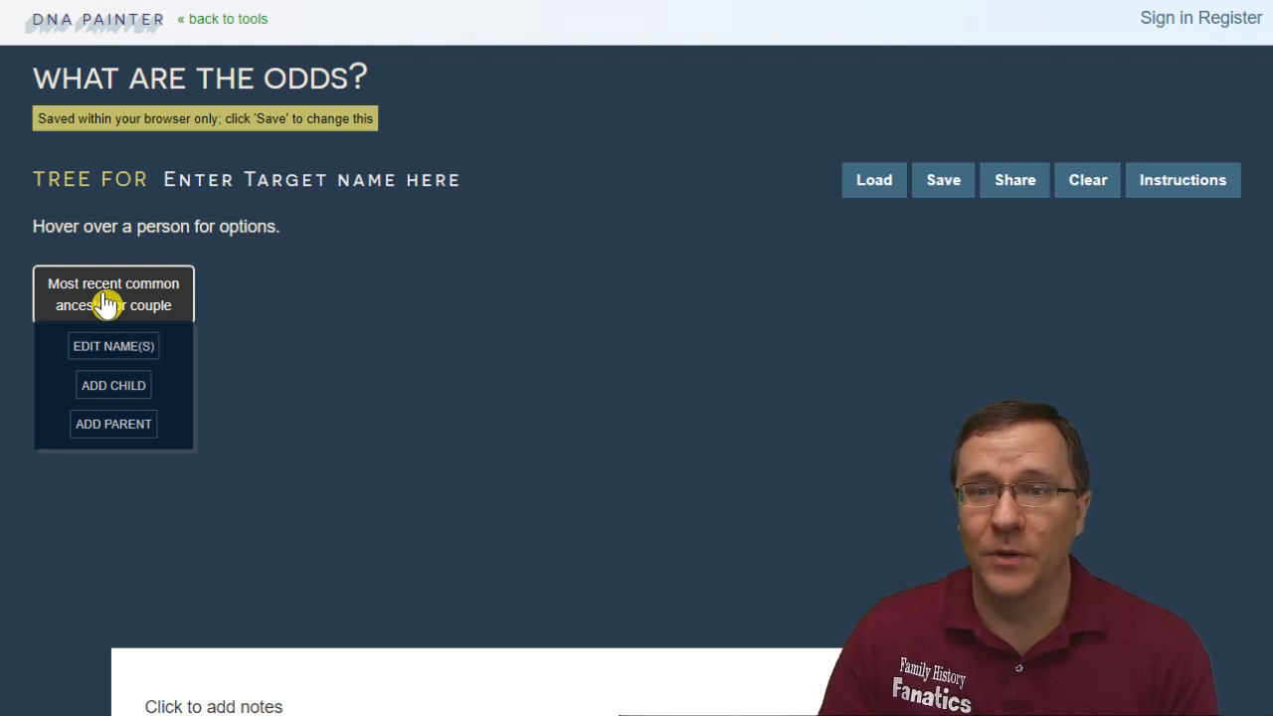
left_click(102, 291)
type("J")
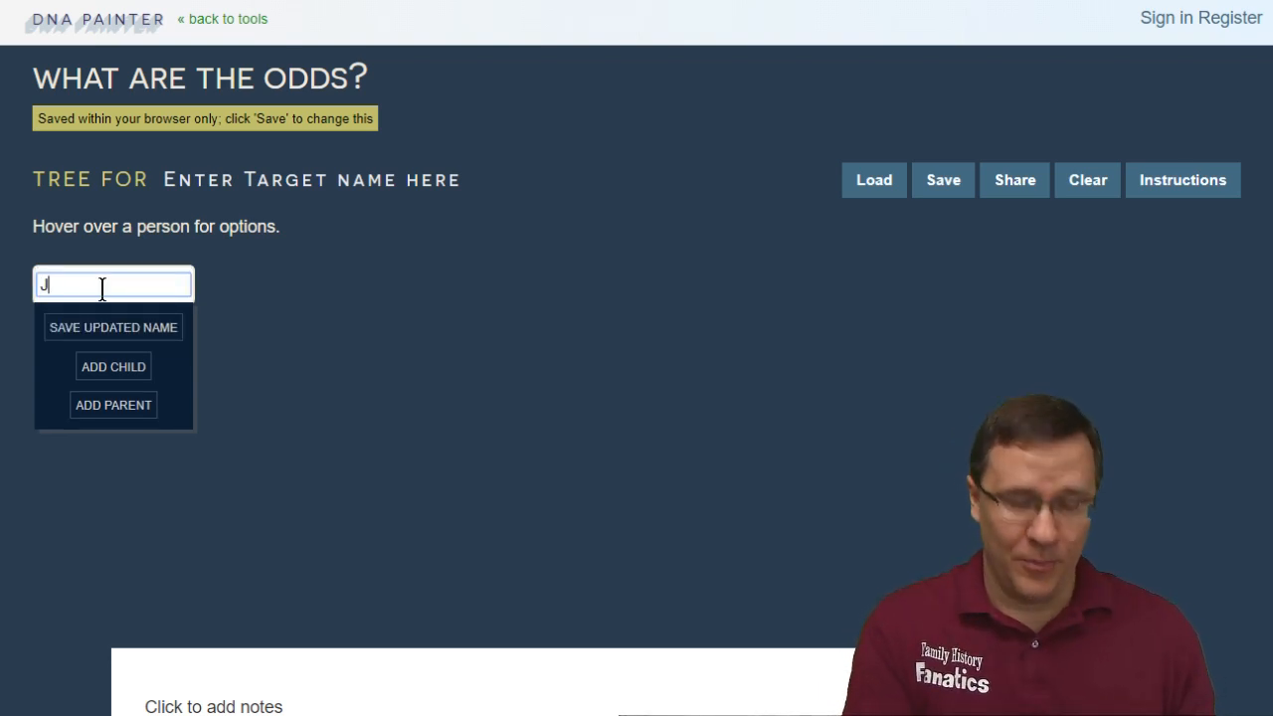
type("ack (")
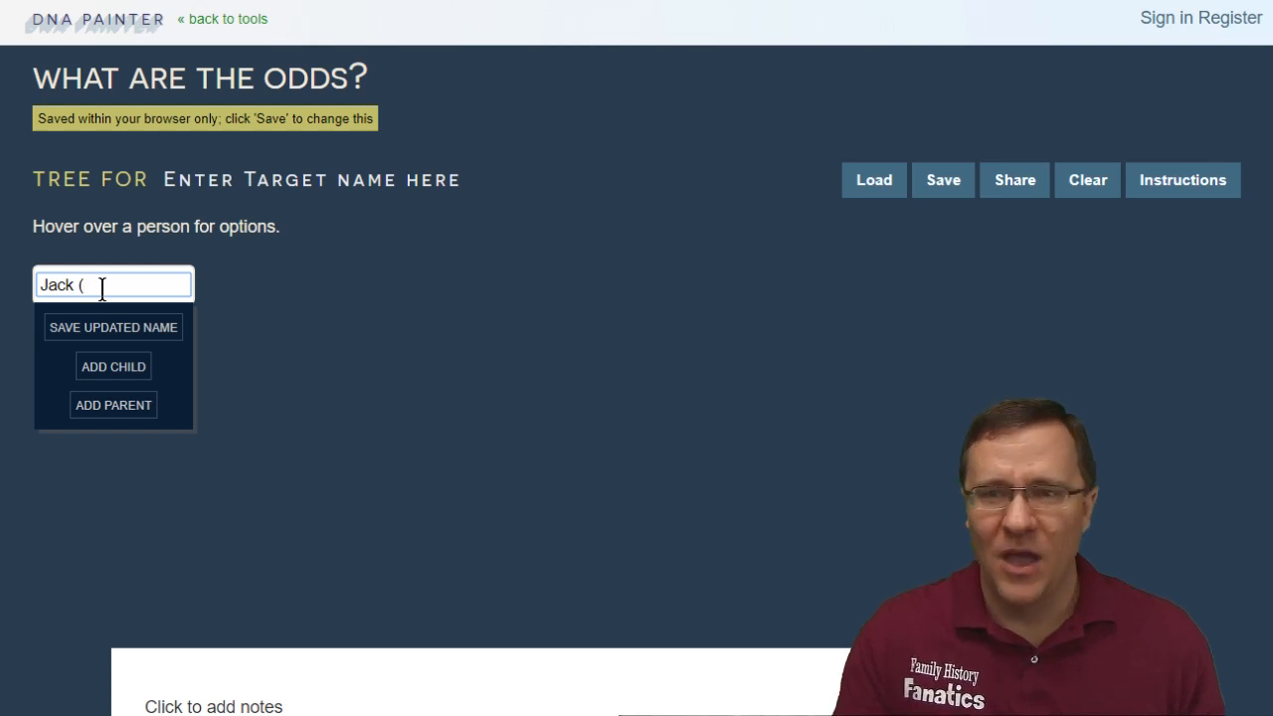
type("155.7")
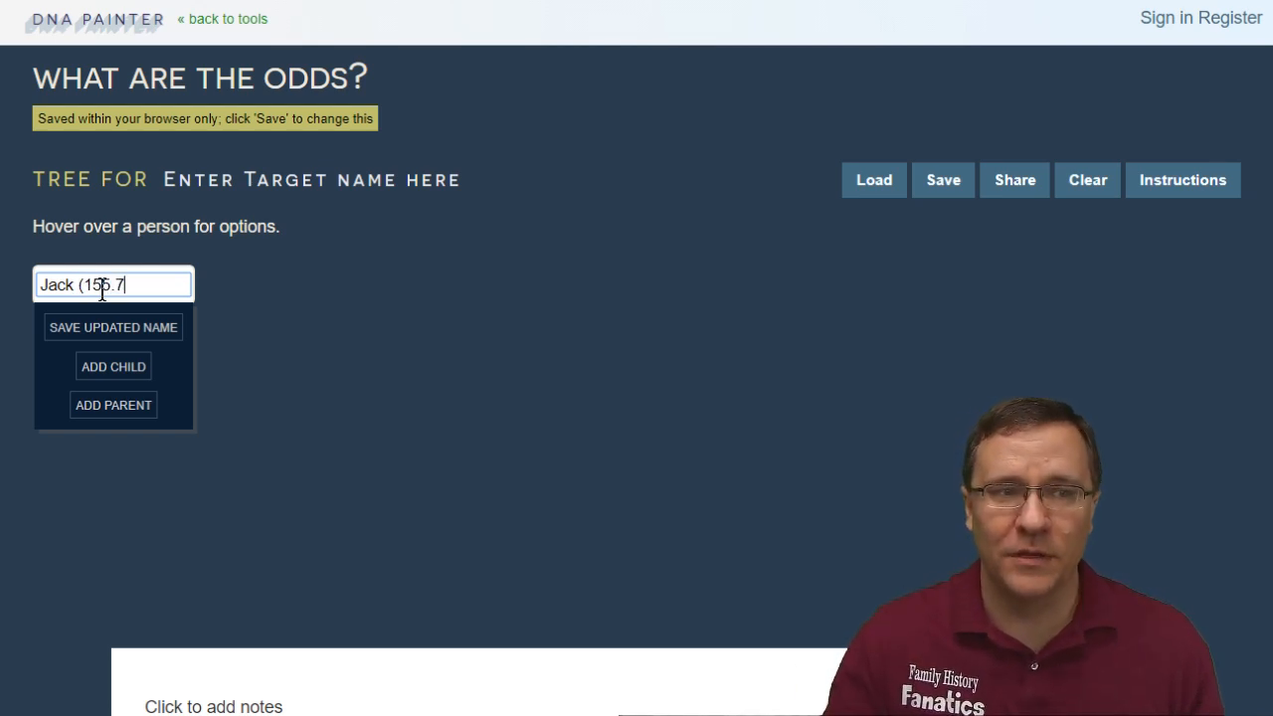
type(")")
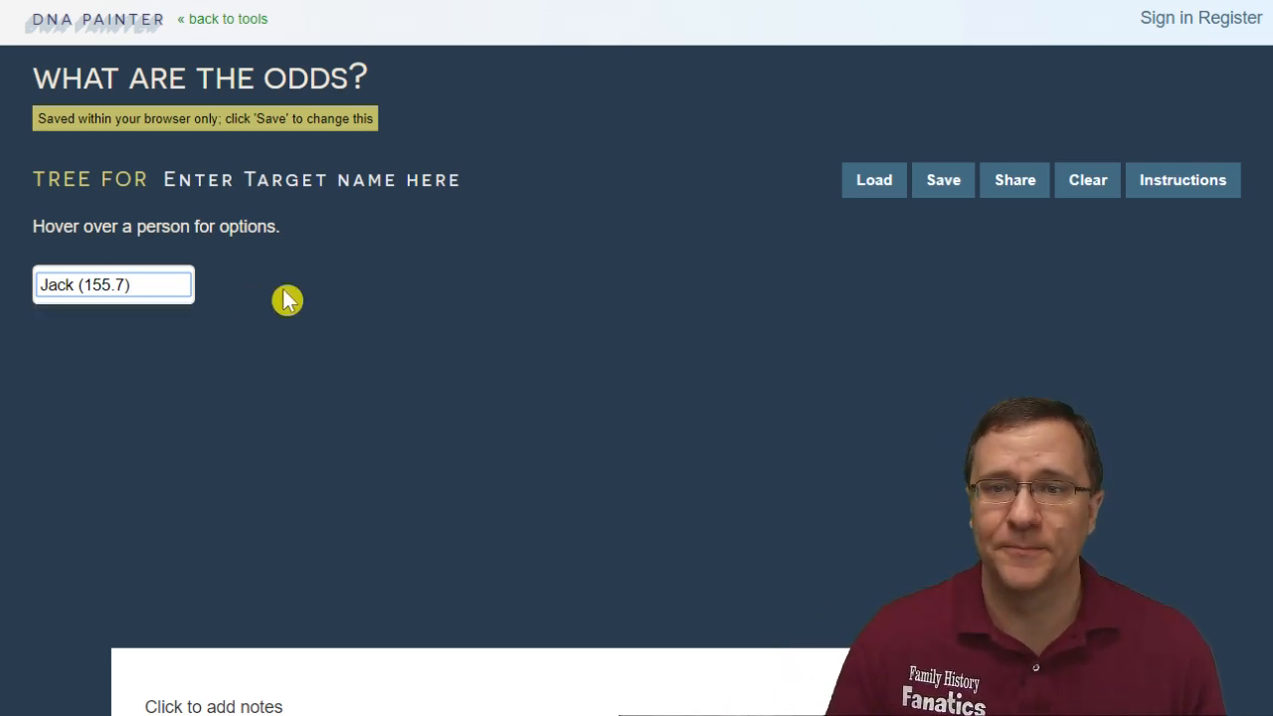
Step: Add a parent for the 155.7 match and replace its placeholder name with the parent's first name
mouse_move(94, 294)
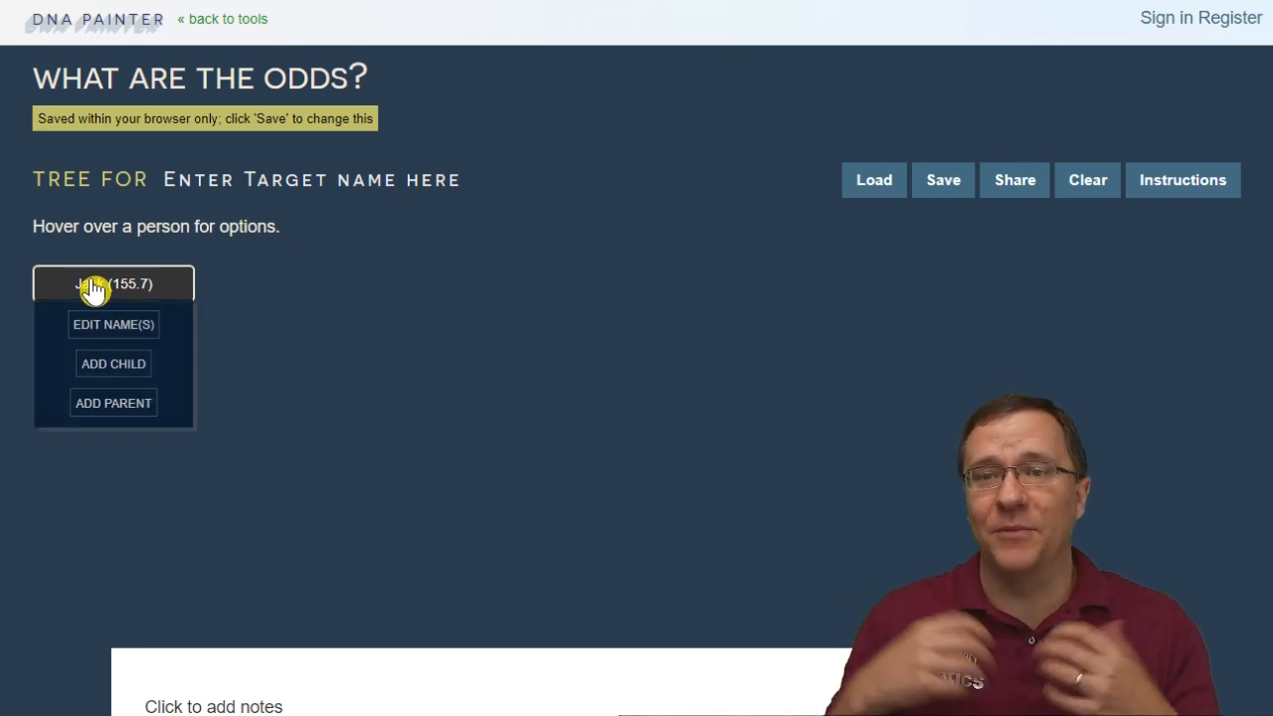
left_click(116, 410)
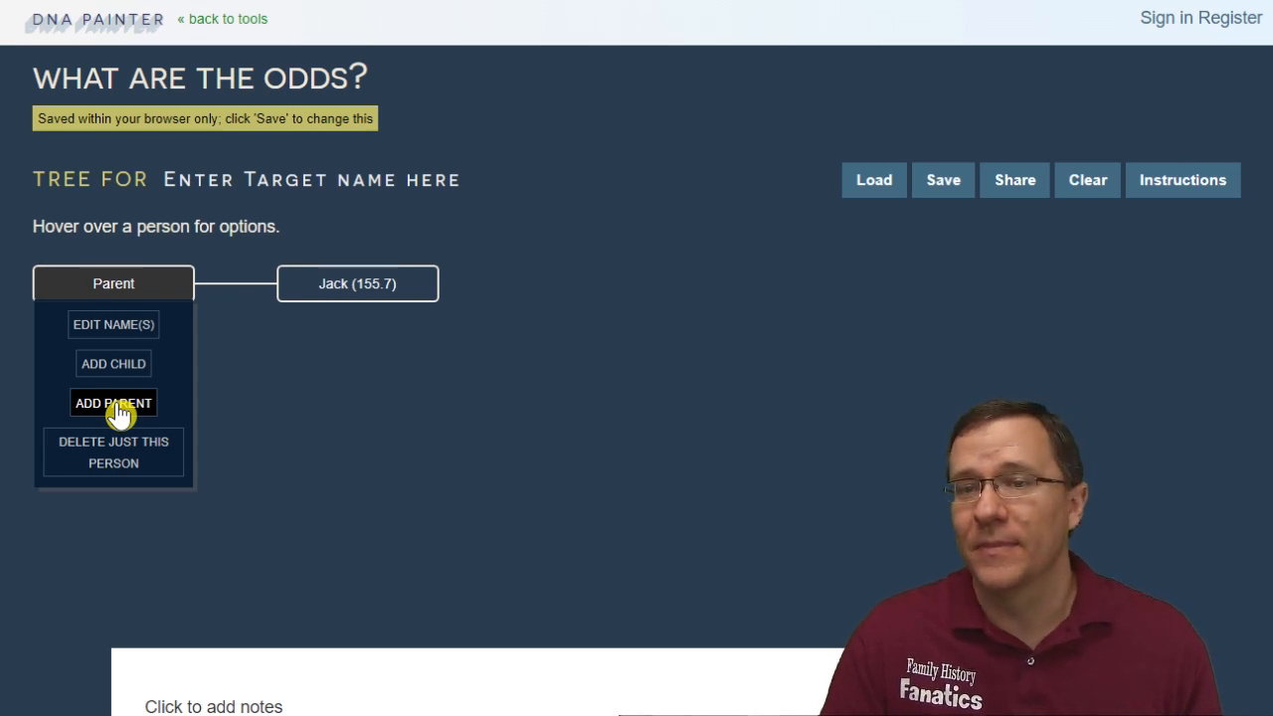
mouse_move(114, 289)
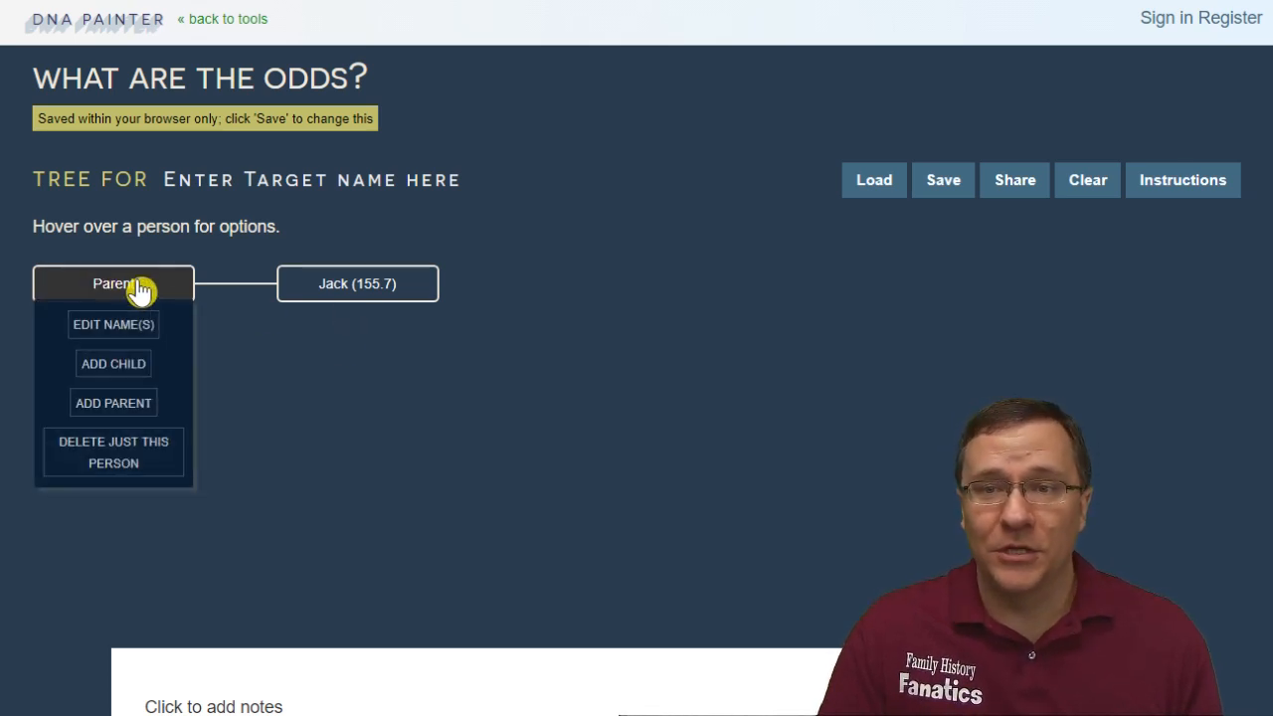
left_click(121, 322)
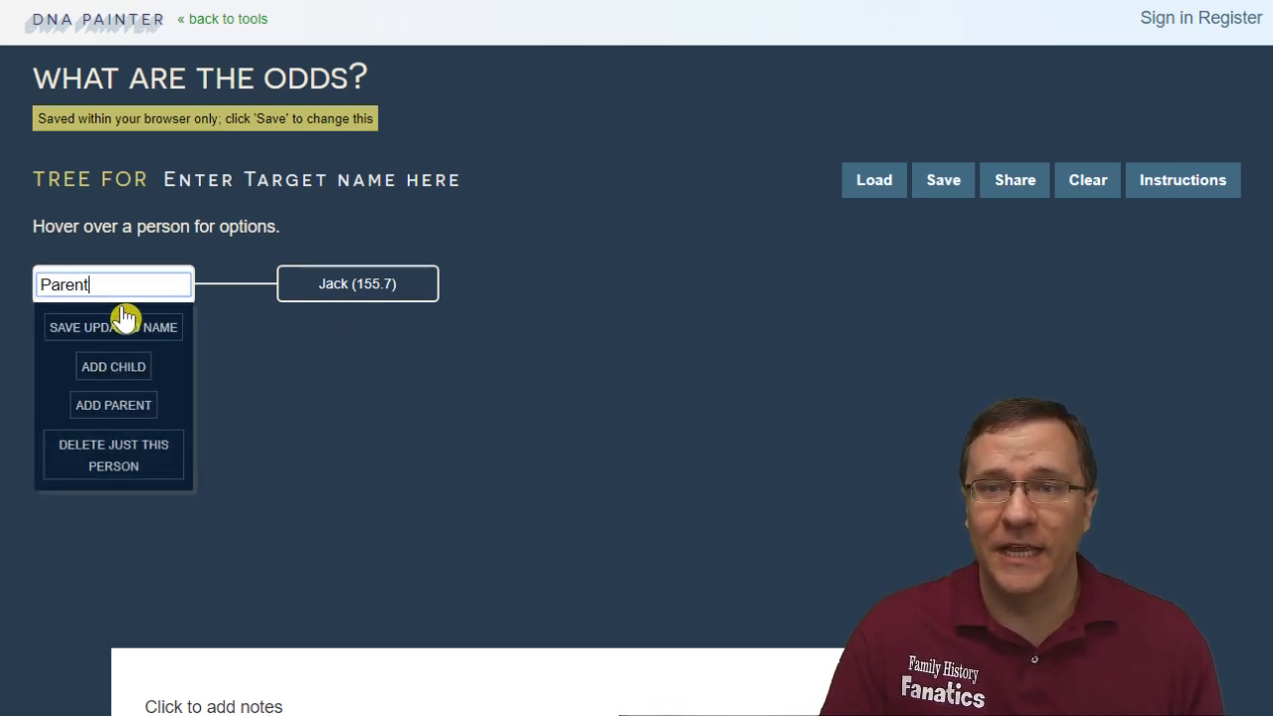
key("BackSpace")
key("BackSpace")
key("BackSpace")
key("BackSpace")
key("BackSpace")
key("BackSpace")
type("Carl")
Step: Add a parent one generation above the 155.7 match's parent and enter the grandparent's first name
left_click(125, 404)
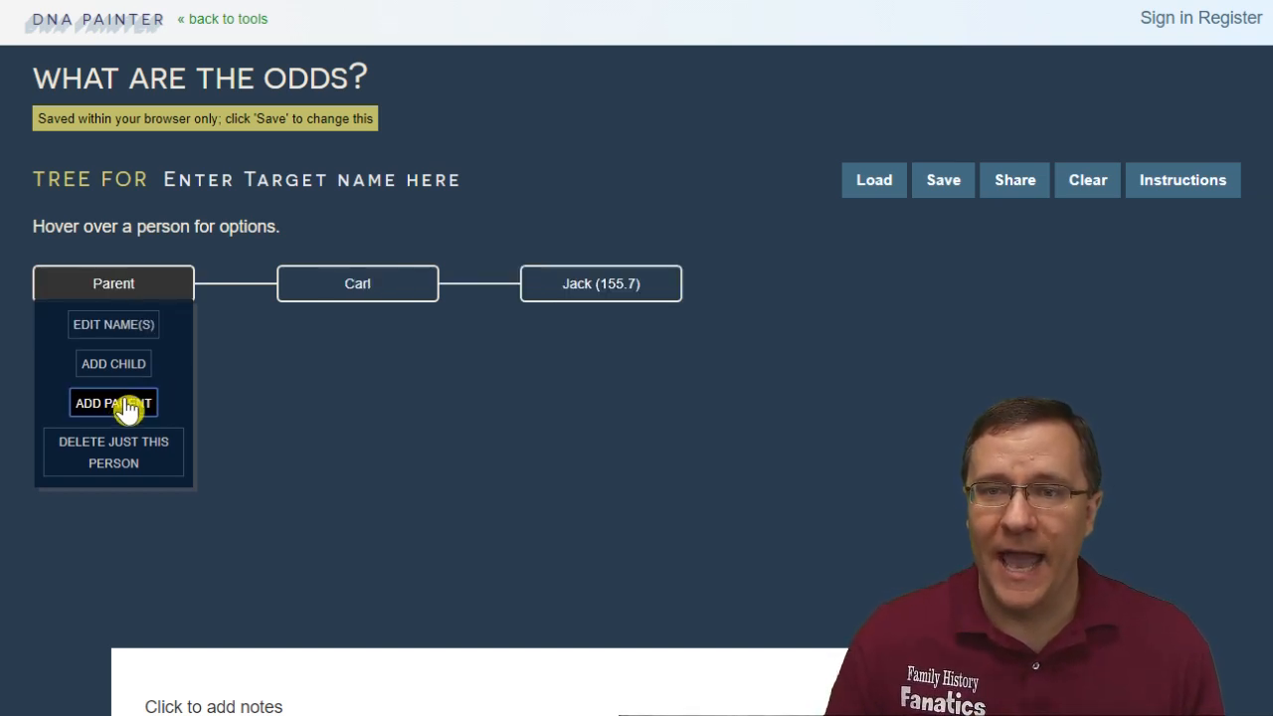
left_click(118, 333)
key("BackSpace")
key("BackSpace")
key("BackSpace")
key("BackSpace")
key("BackSpace")
key("BackSpace")
type("Benjamin")
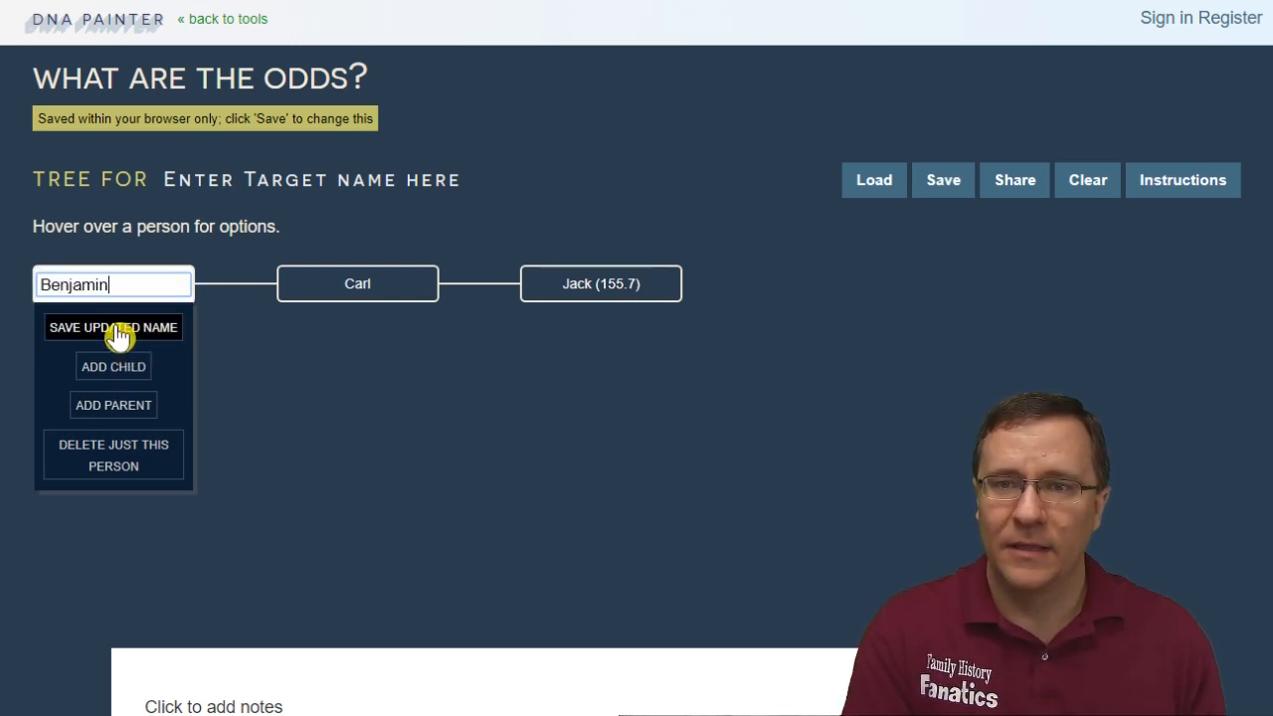
Step: Add a common ancestor couple above the grandparent and enter both spouses' first names separated by a slash
left_click(120, 404)
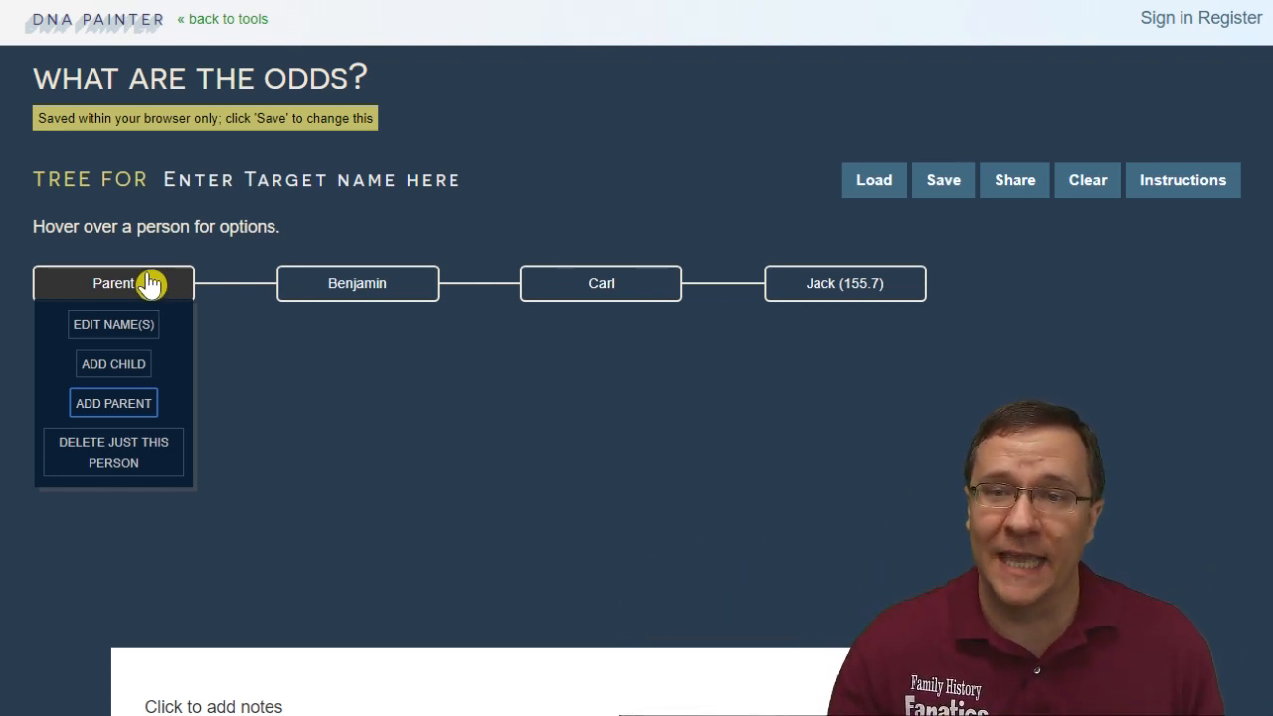
left_click(120, 325)
key("BackSpace")
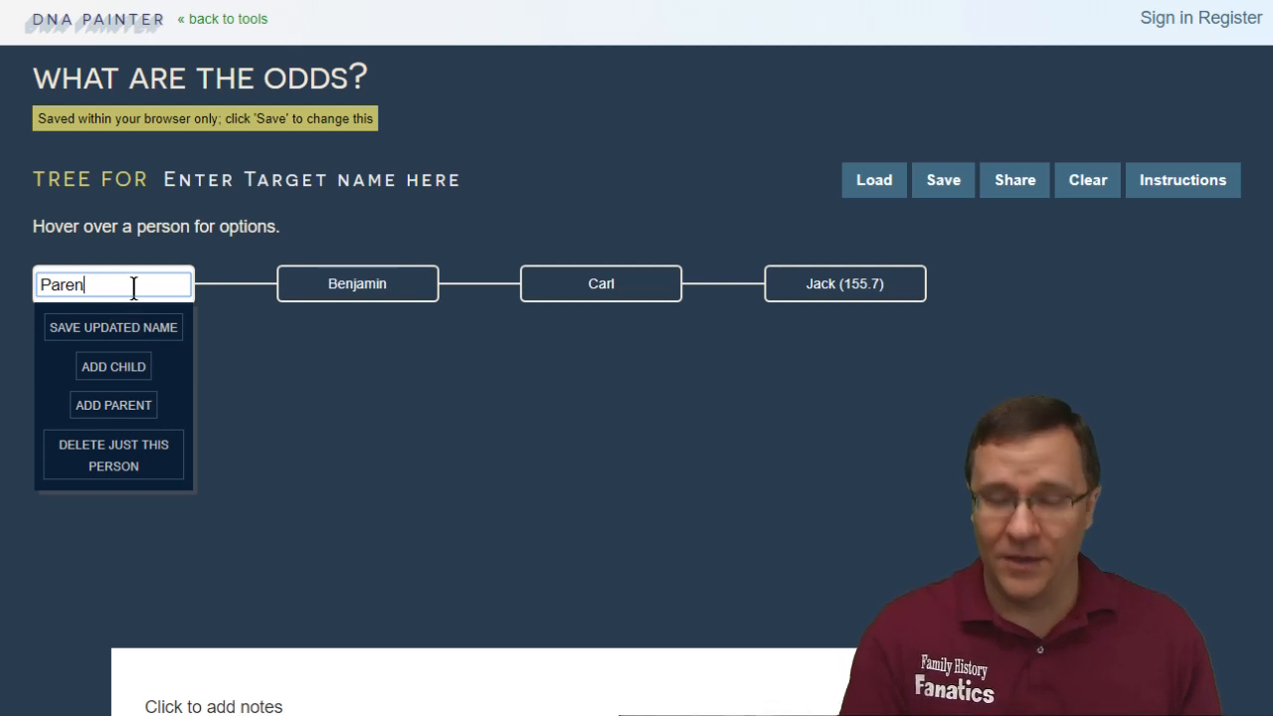
key("BackSpace")
key("BackSpace")
key("BackSpace")
key("BackSpace")
key("BackSpace")
type("James/")
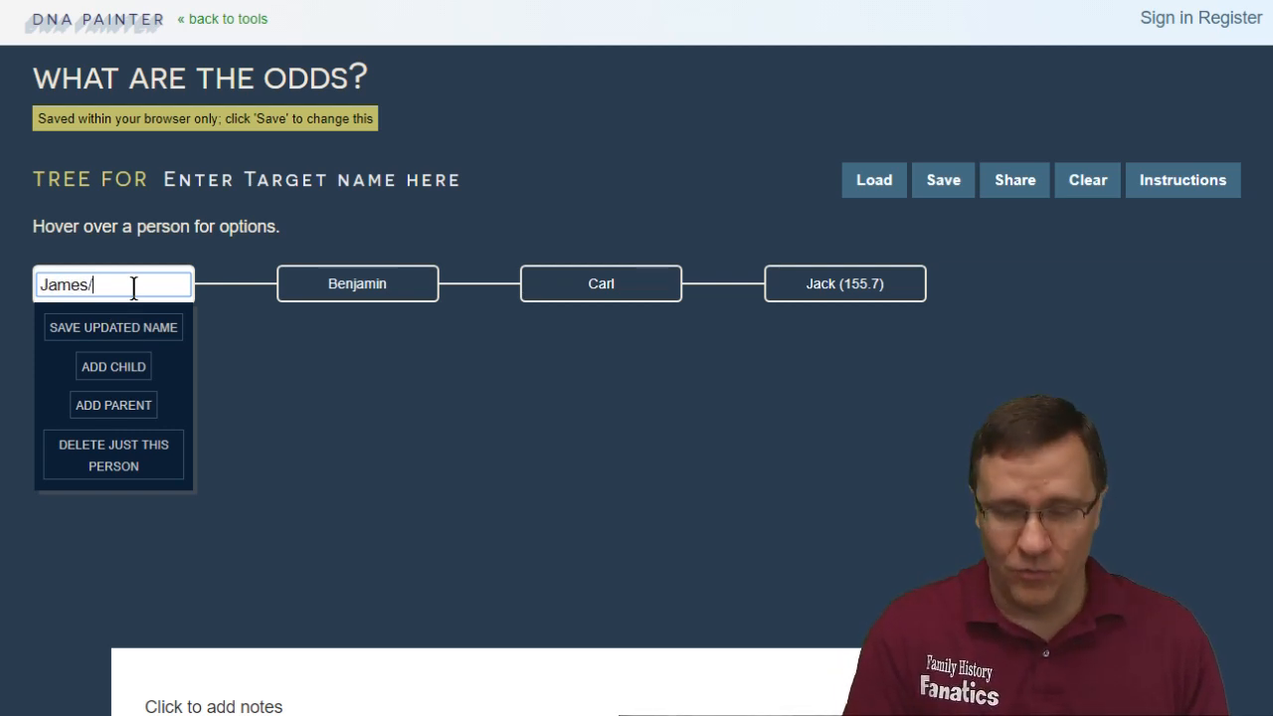
type("Charl")
key("BackSpace")
key("BackSpace")
key("BackSpace")
type("ristina")
key("Return")
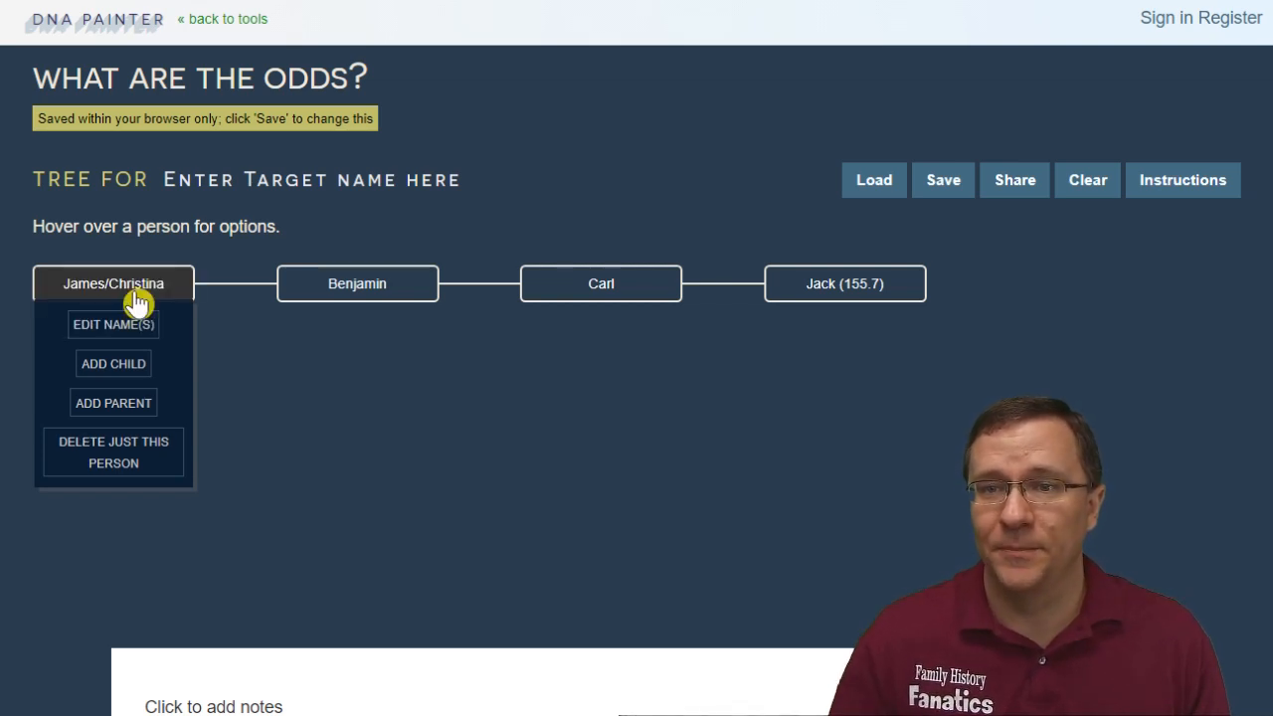
Step: Add a second child to the root ancestor couple and enter that child's first name
mouse_move(890, 288)
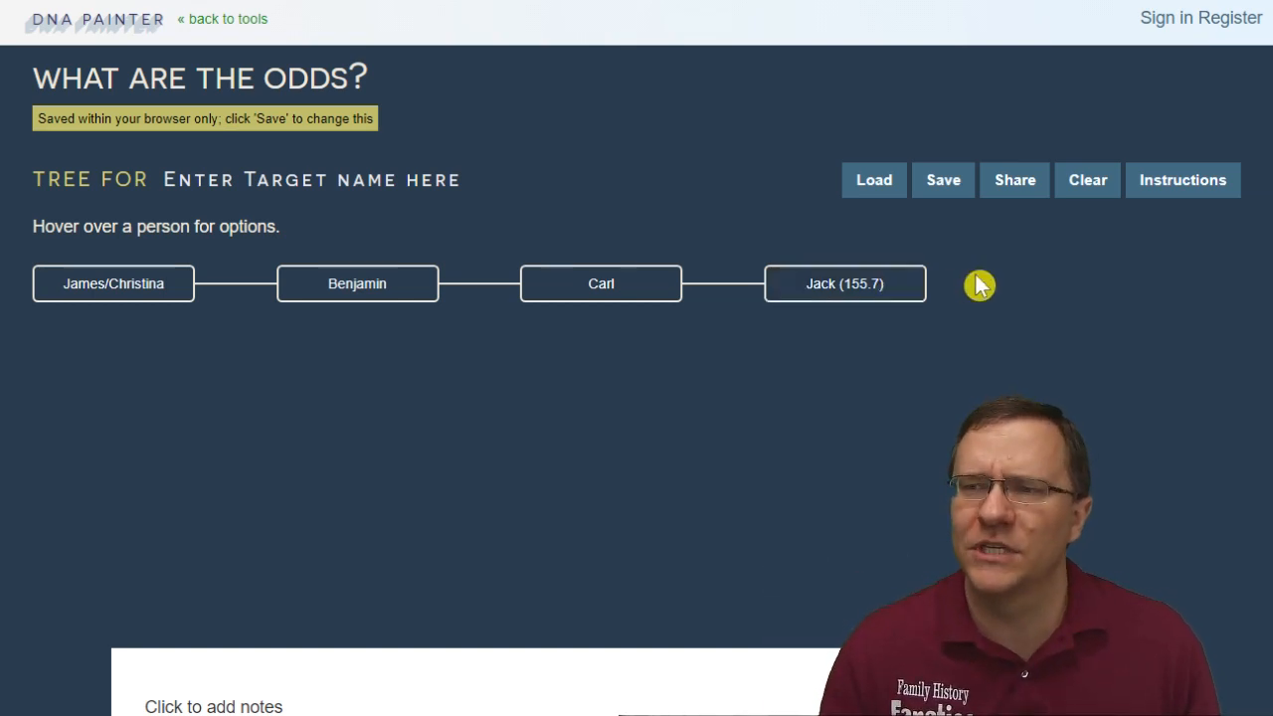
mouse_move(318, 322)
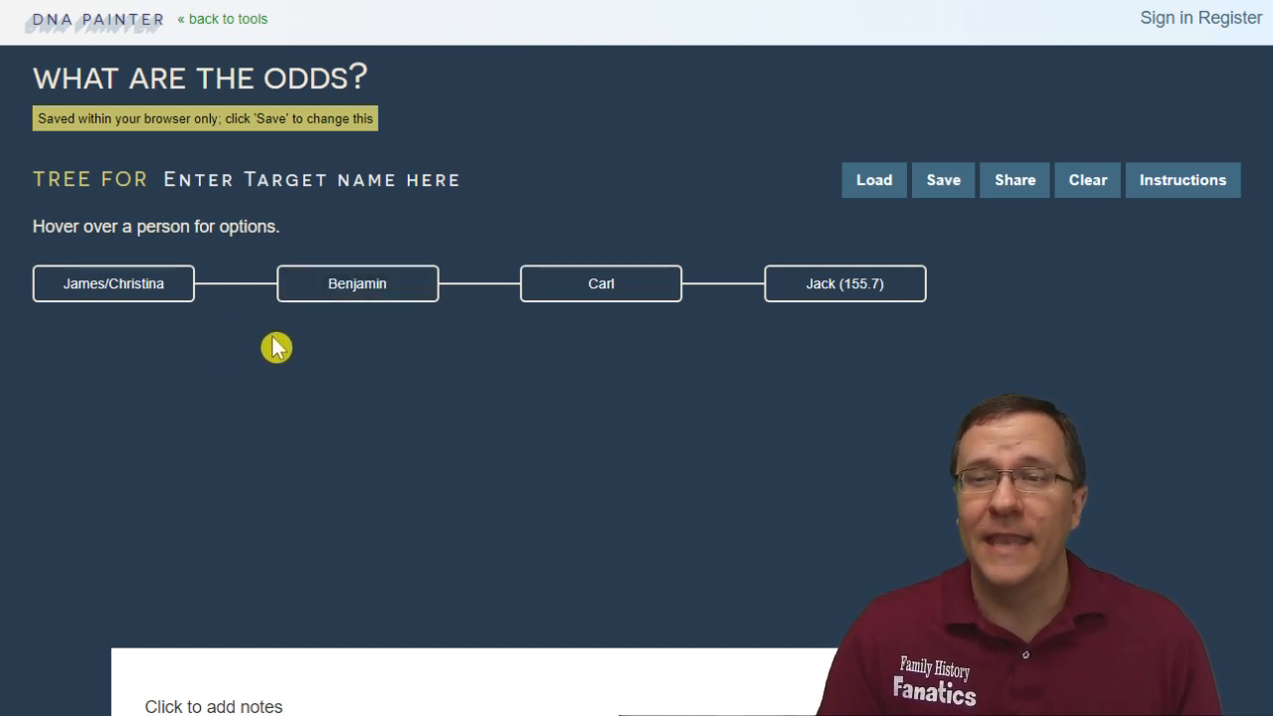
mouse_move(329, 314)
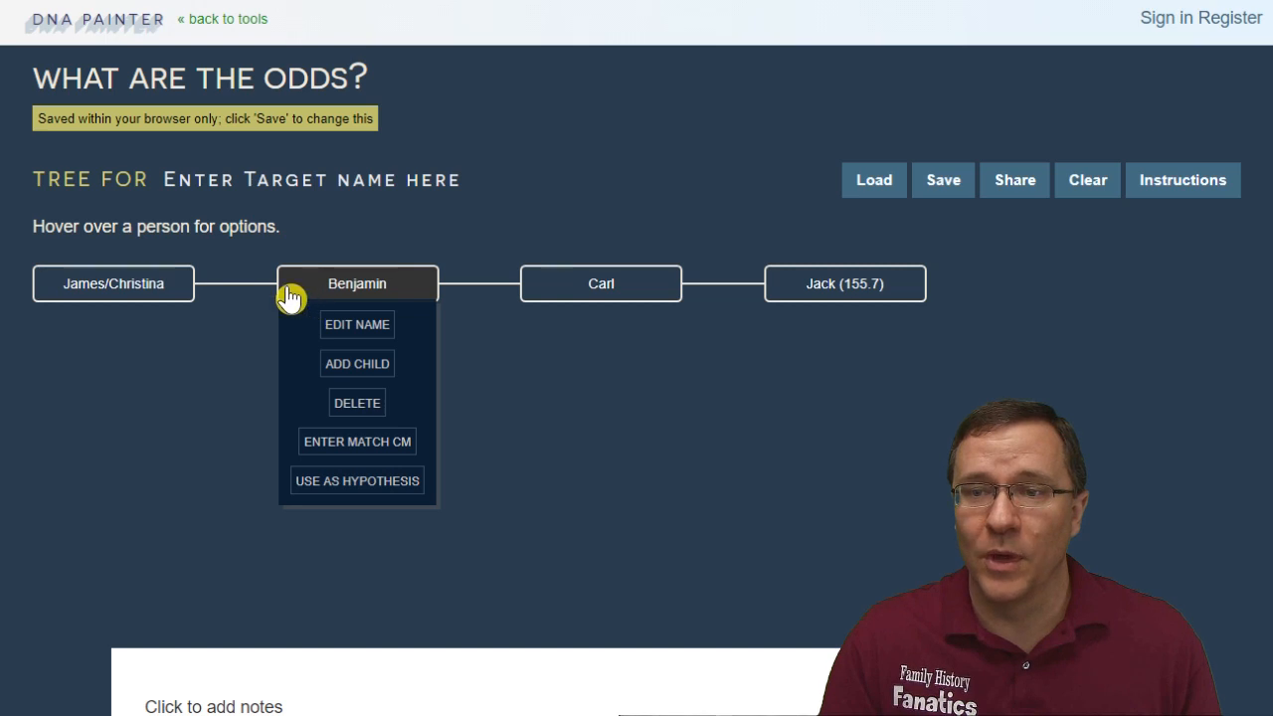
mouse_move(155, 284)
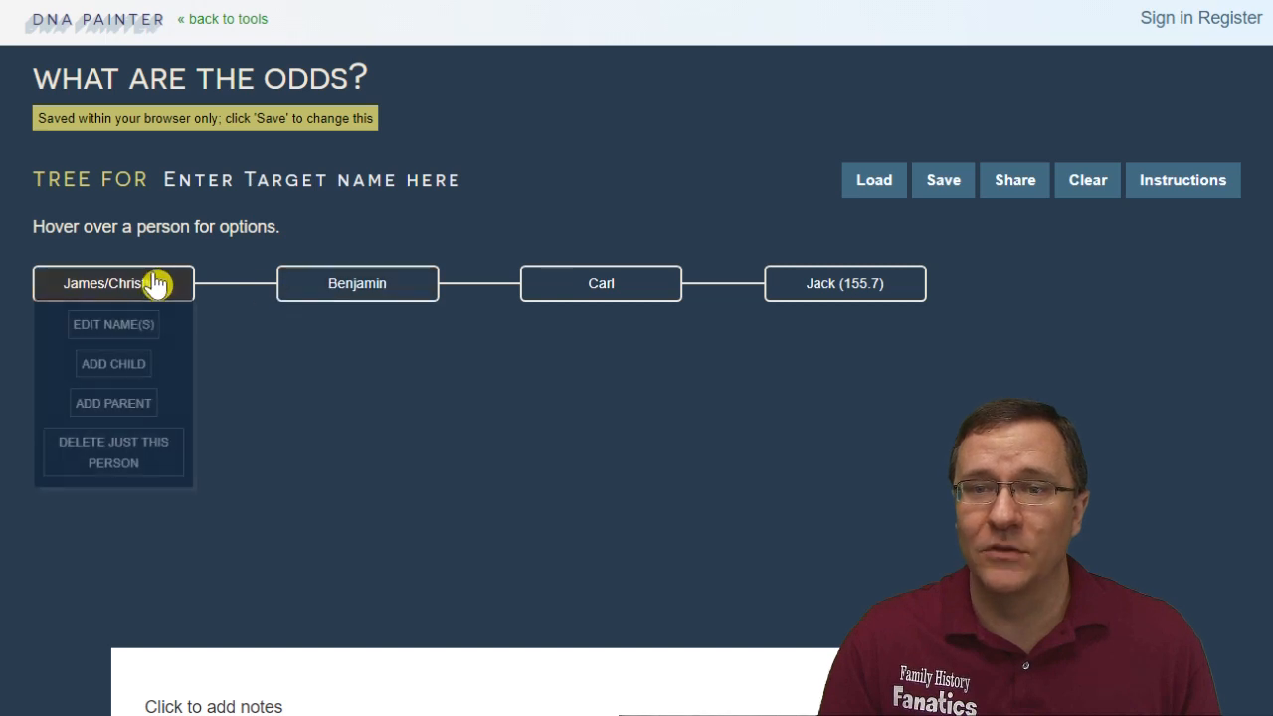
left_click(123, 364)
mouse_move(362, 366)
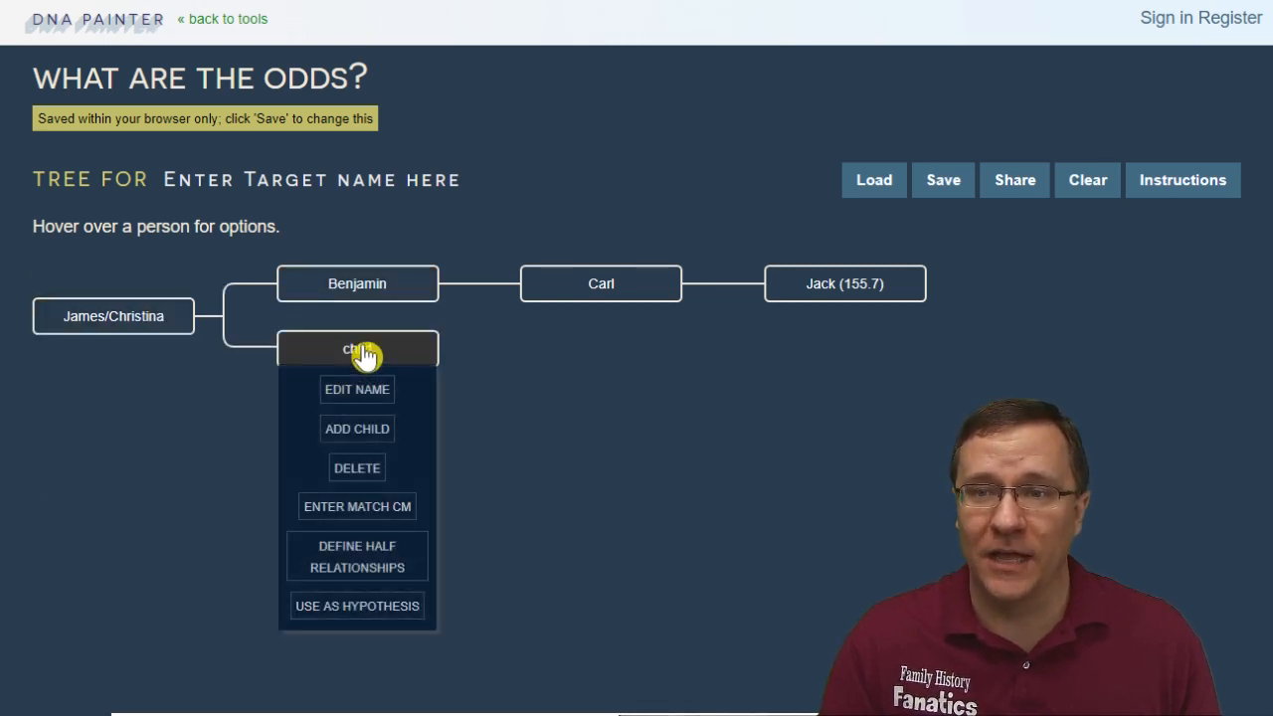
left_click(366, 388)
type("CHr")
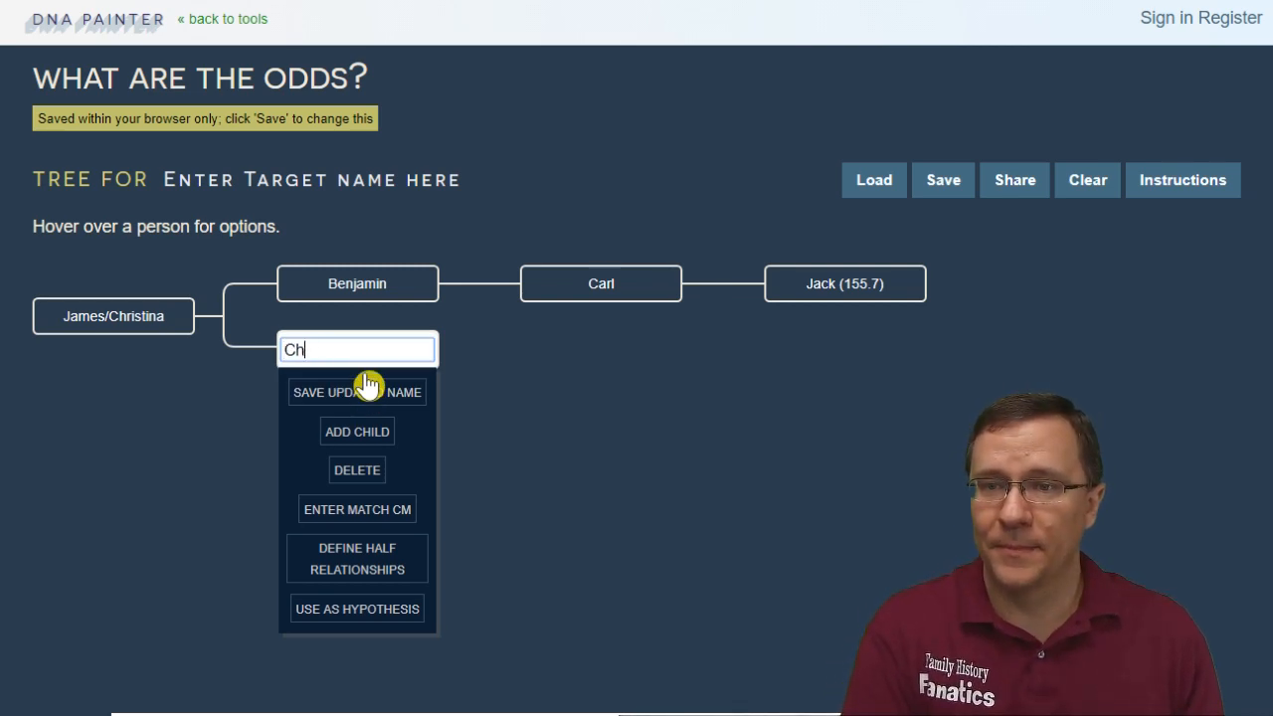
type("istina")
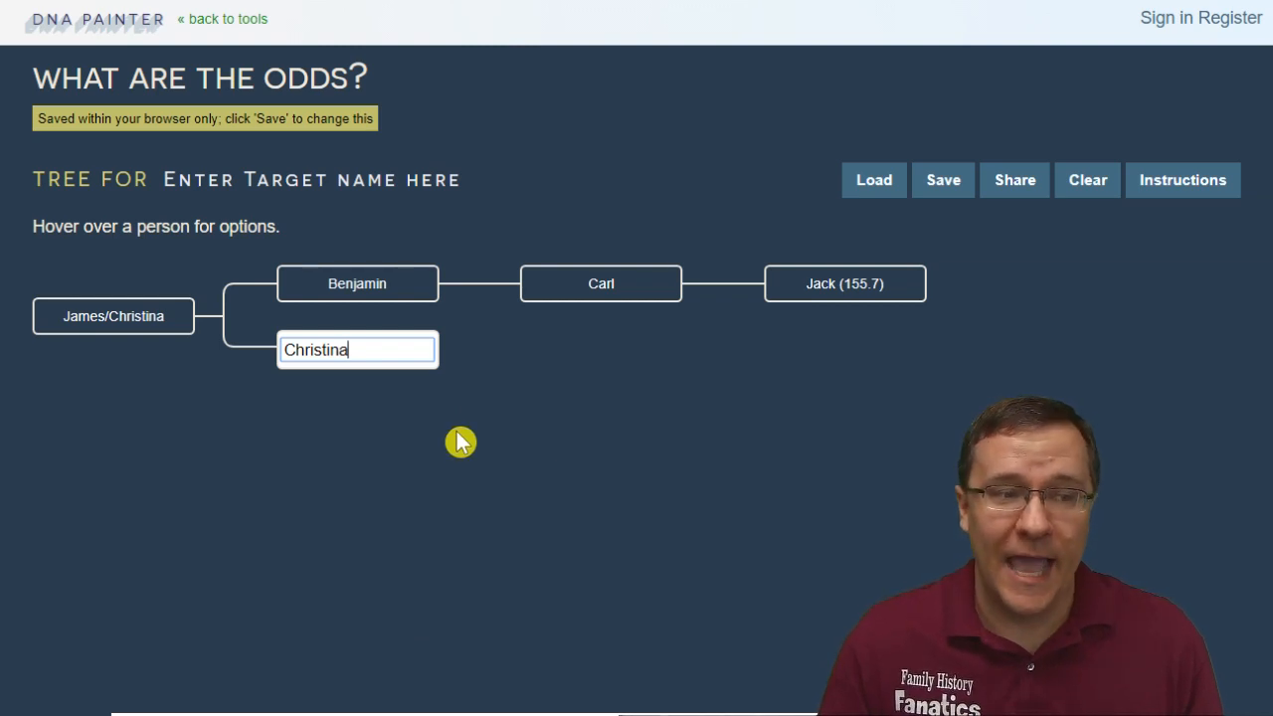
key("Return")
Step: Add three children to the couple's newly named second child
mouse_move(372, 372)
left_click(354, 427)
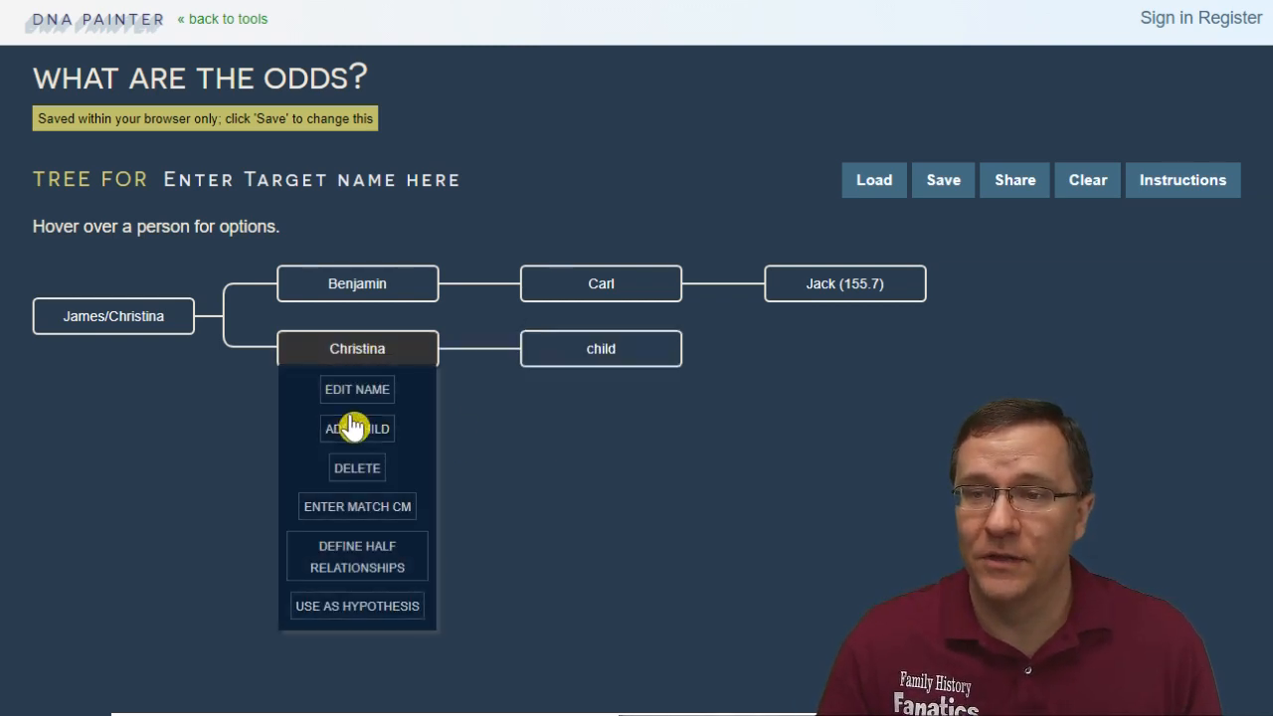
left_click(355, 428)
left_click(364, 421)
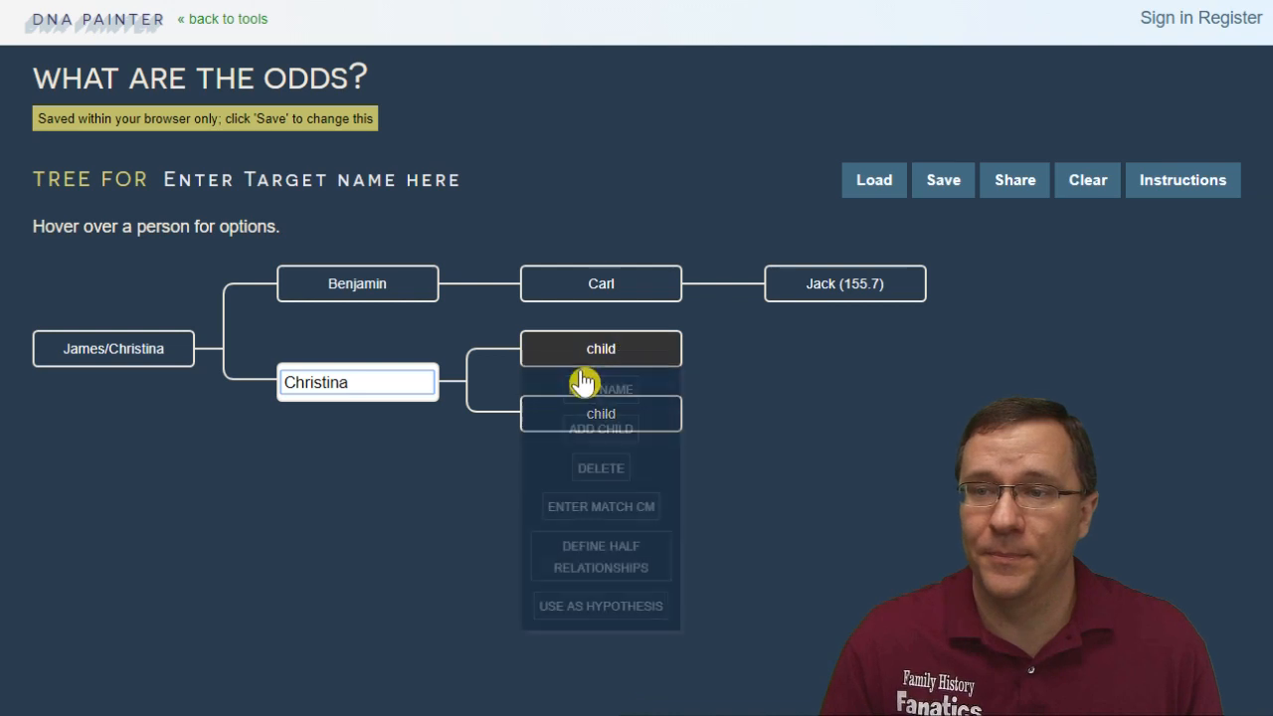
mouse_move(353, 388)
left_click(364, 461)
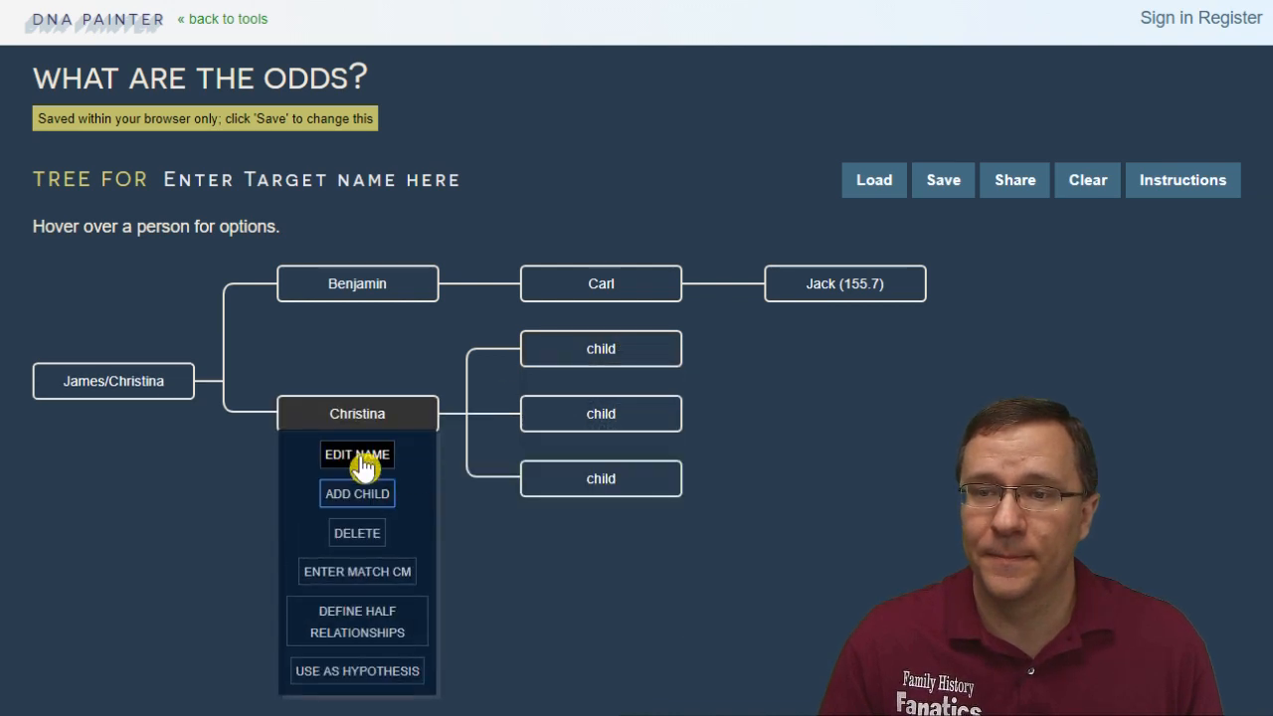
Step: Enter the first name of the uppermost of the three new children
left_click(610, 345)
type("Herbert")
key("Return")
Step: Enter the first name of the middle one of the three new children
left_click(617, 413)
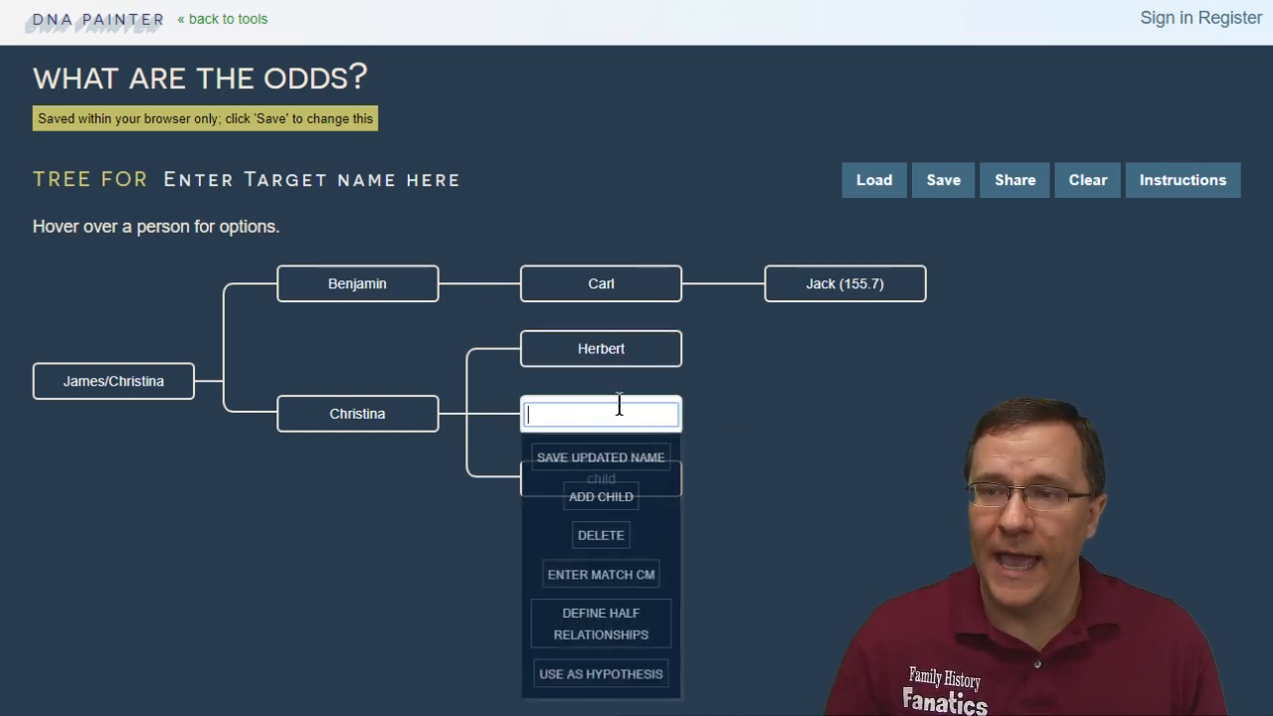
left_click(609, 466)
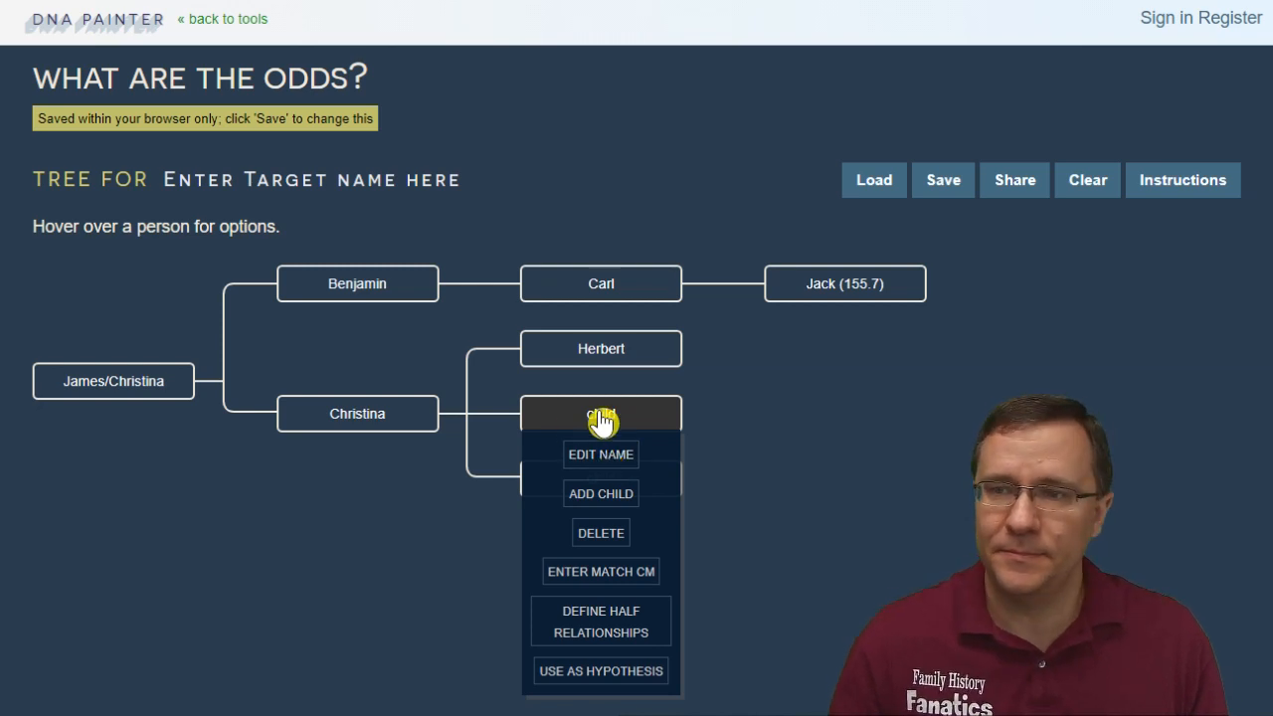
left_click(615, 410)
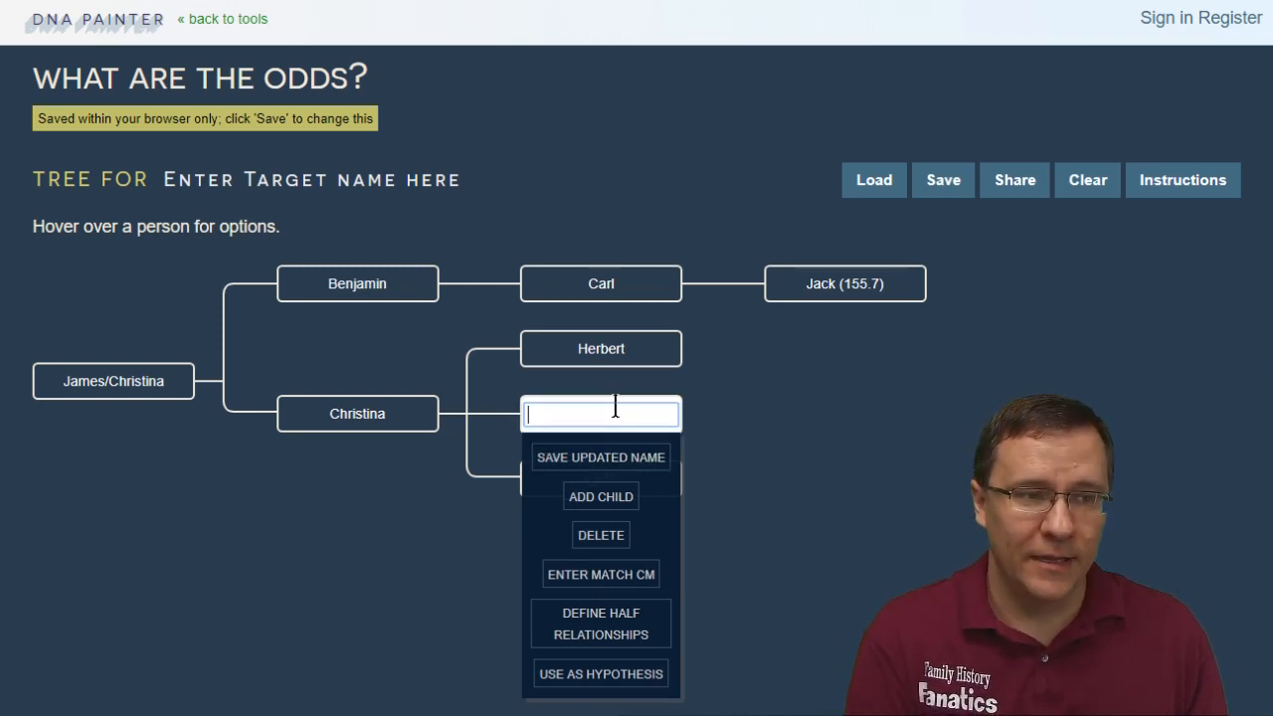
type("H")
type("Jes")
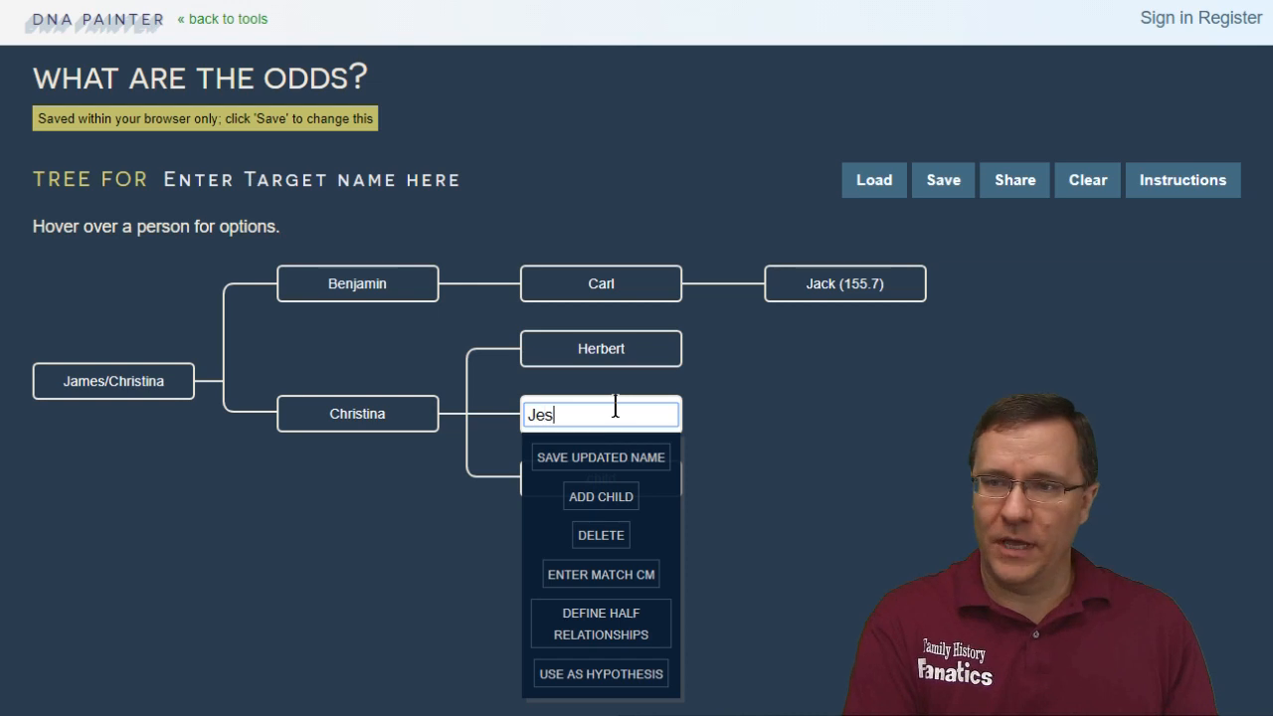
left_click(739, 495)
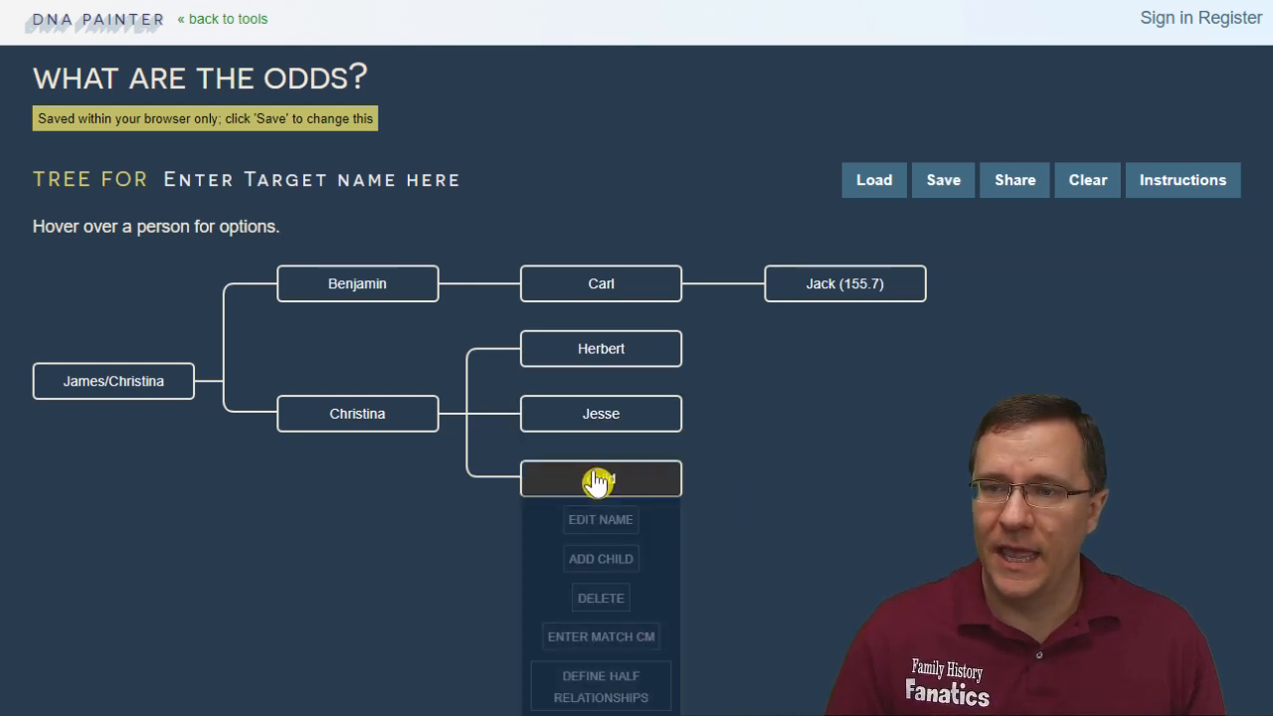
Step: Enter the first name of the lowest of the three new children
left_click(600, 486)
type("Fr")
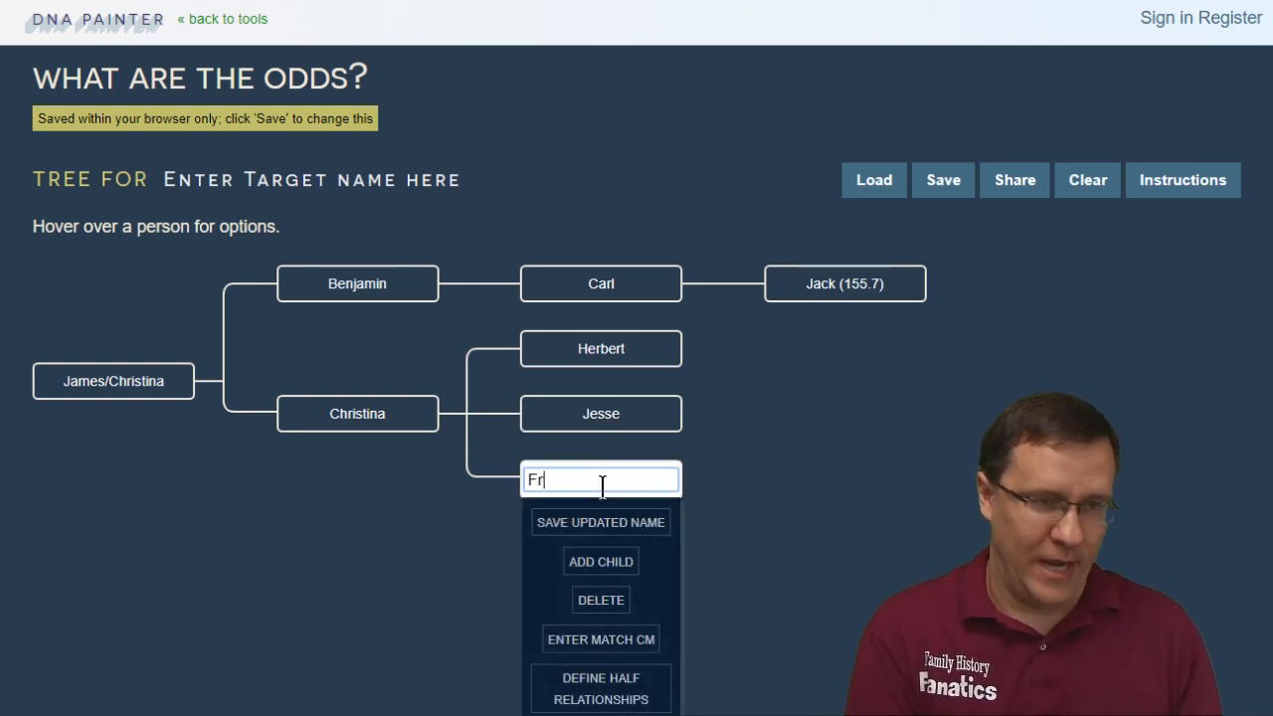
type("ank")
left_click(825, 528)
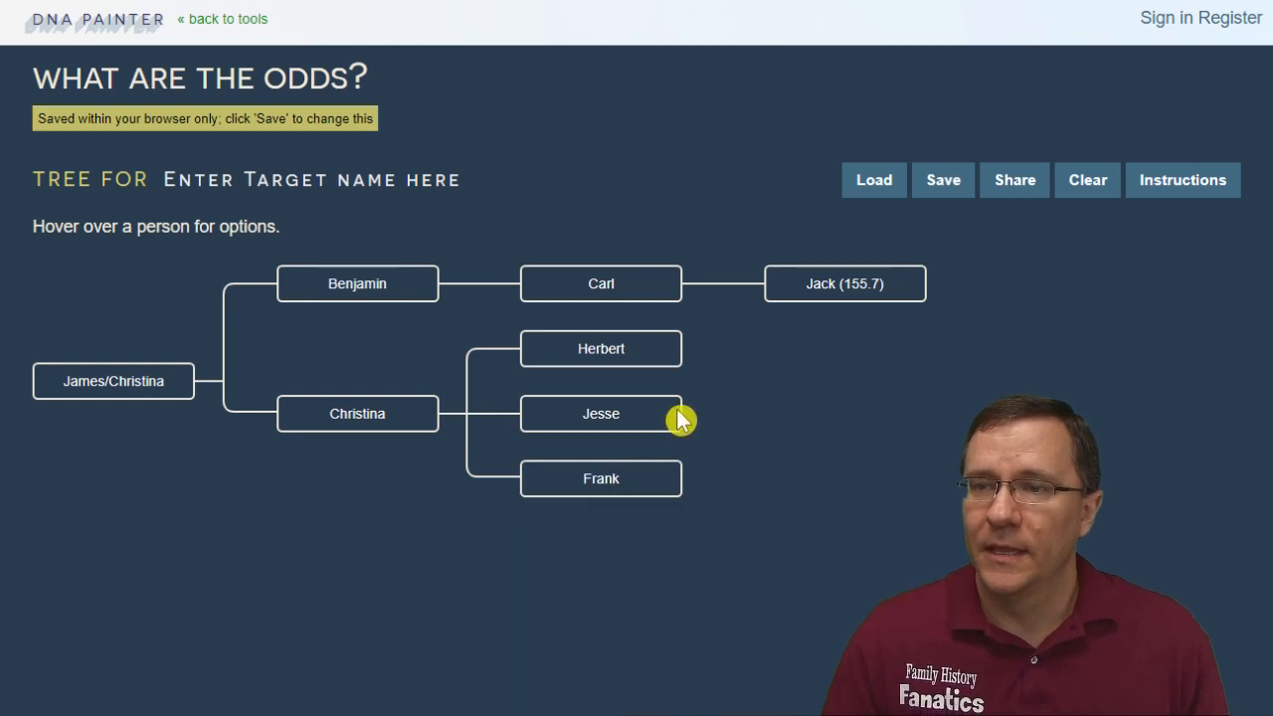
Step: Add one child to each of the three newly named siblings in the lower branch
mouse_move(644, 356)
left_click(617, 429)
mouse_move(634, 431)
left_click(612, 495)
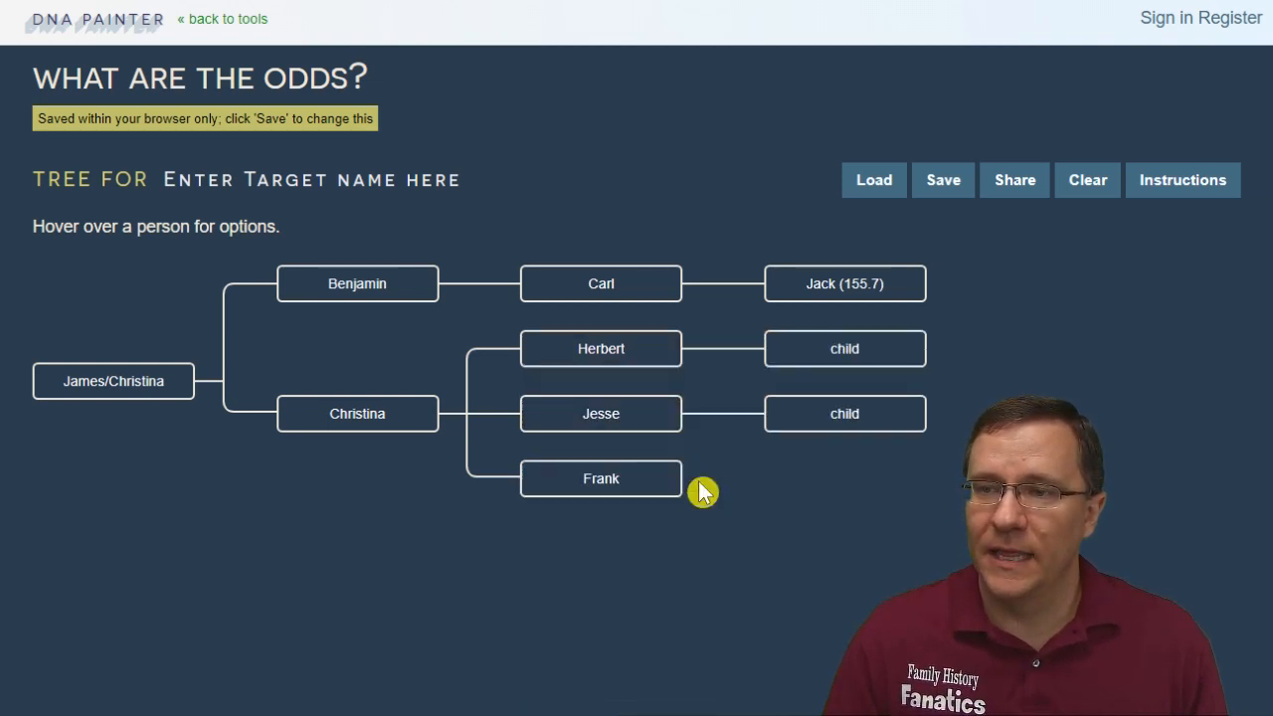
left_click(617, 481)
left_click(648, 520)
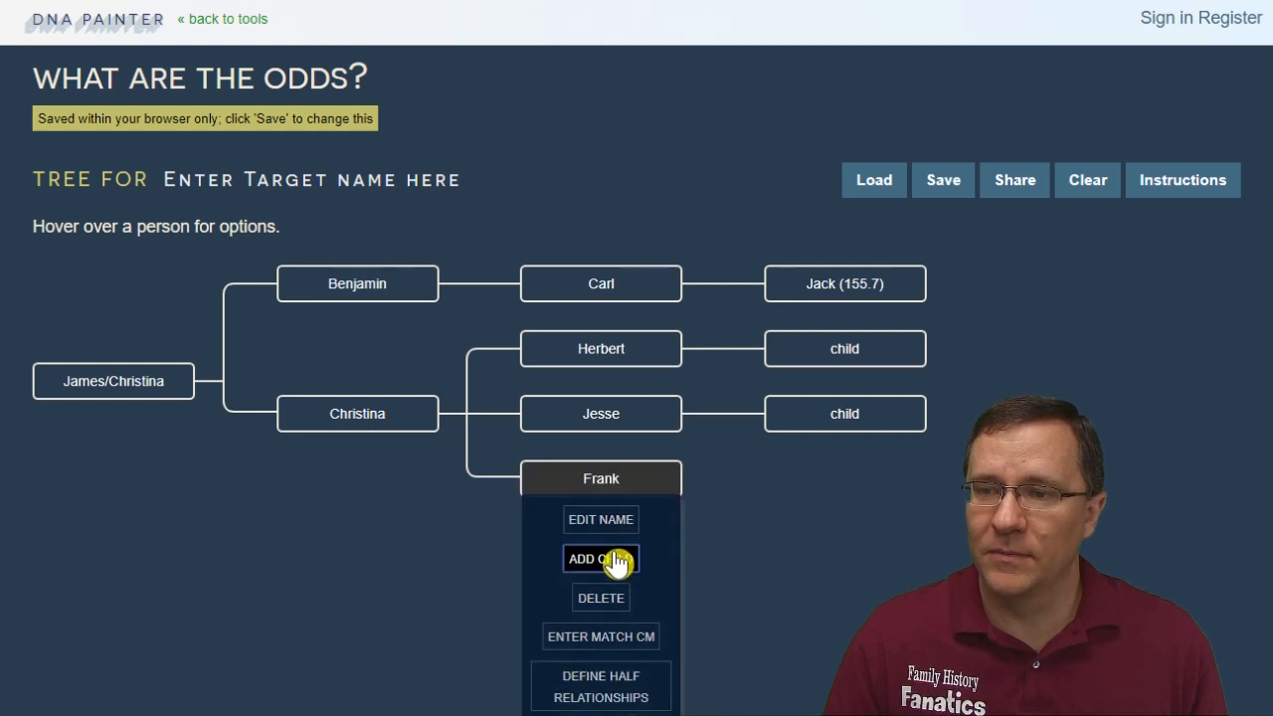
left_click(601, 559)
Step: Extend the lower branch by a generation, adding one child to each of the three unnamed children
mouse_move(853, 349)
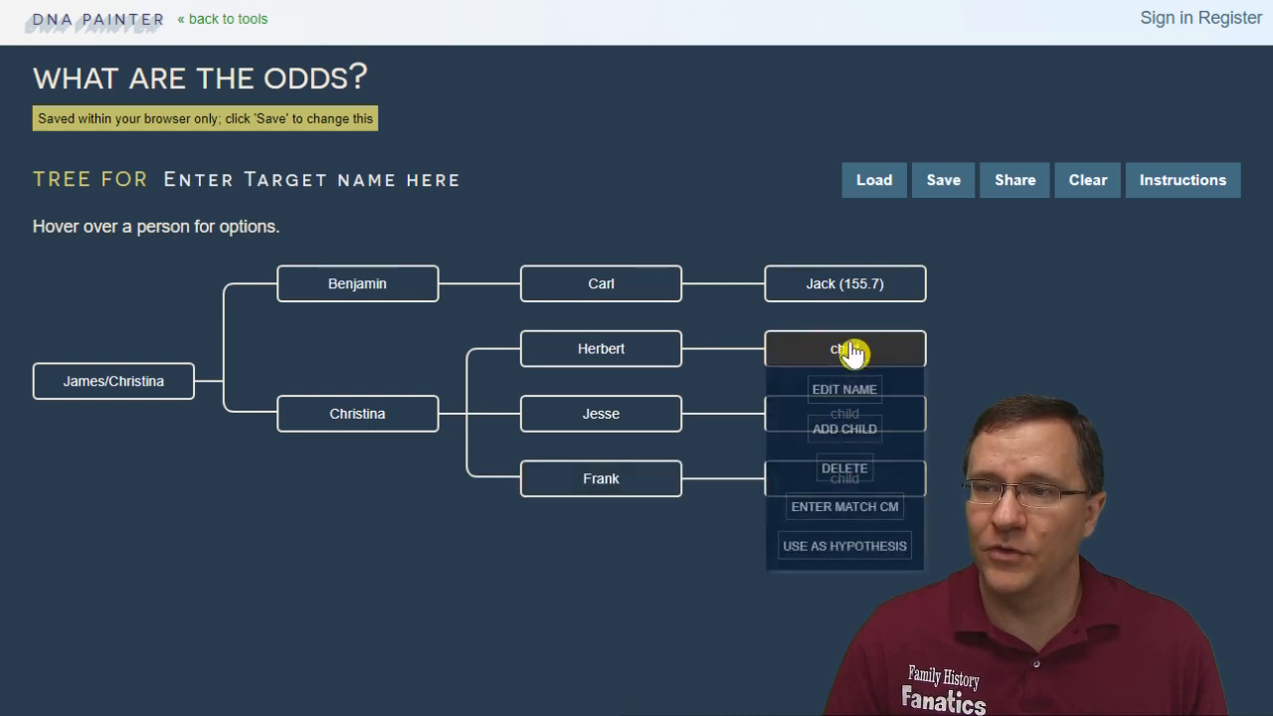
left_click(864, 430)
mouse_move(886, 418)
left_click(881, 452)
left_click(883, 457)
mouse_move(825, 450)
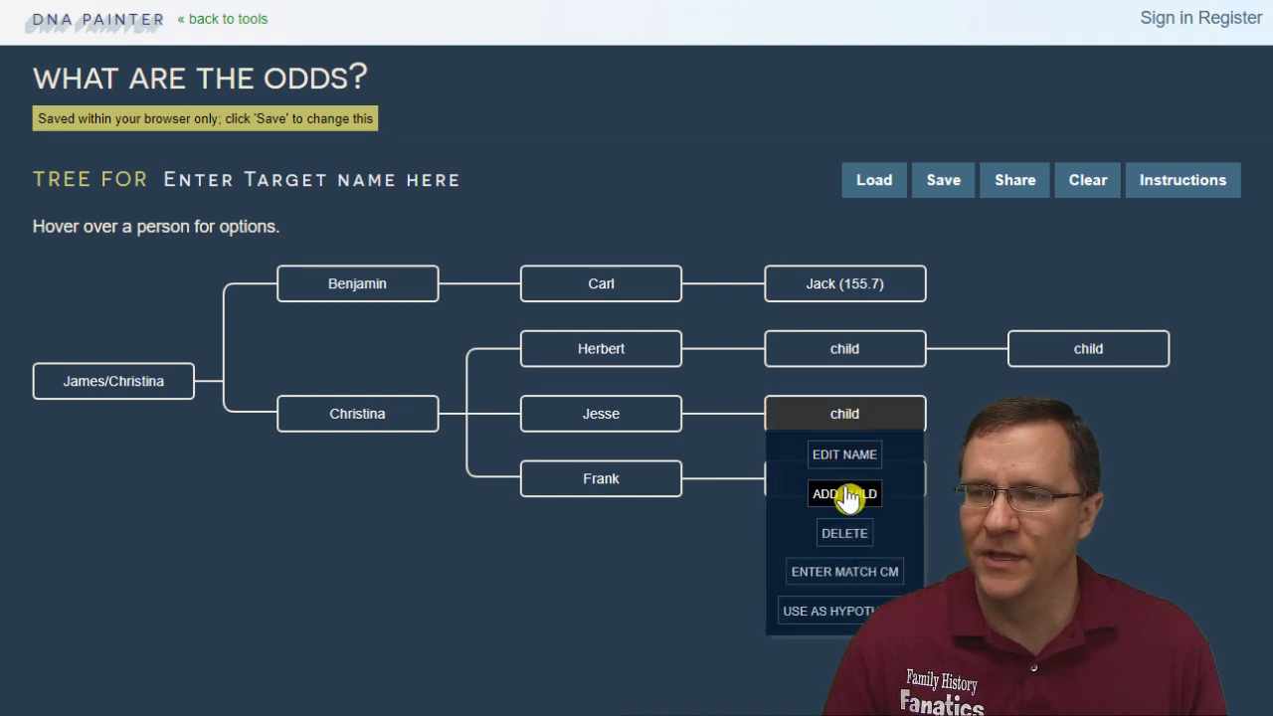
left_click(830, 495)
mouse_move(853, 480)
left_click(842, 557)
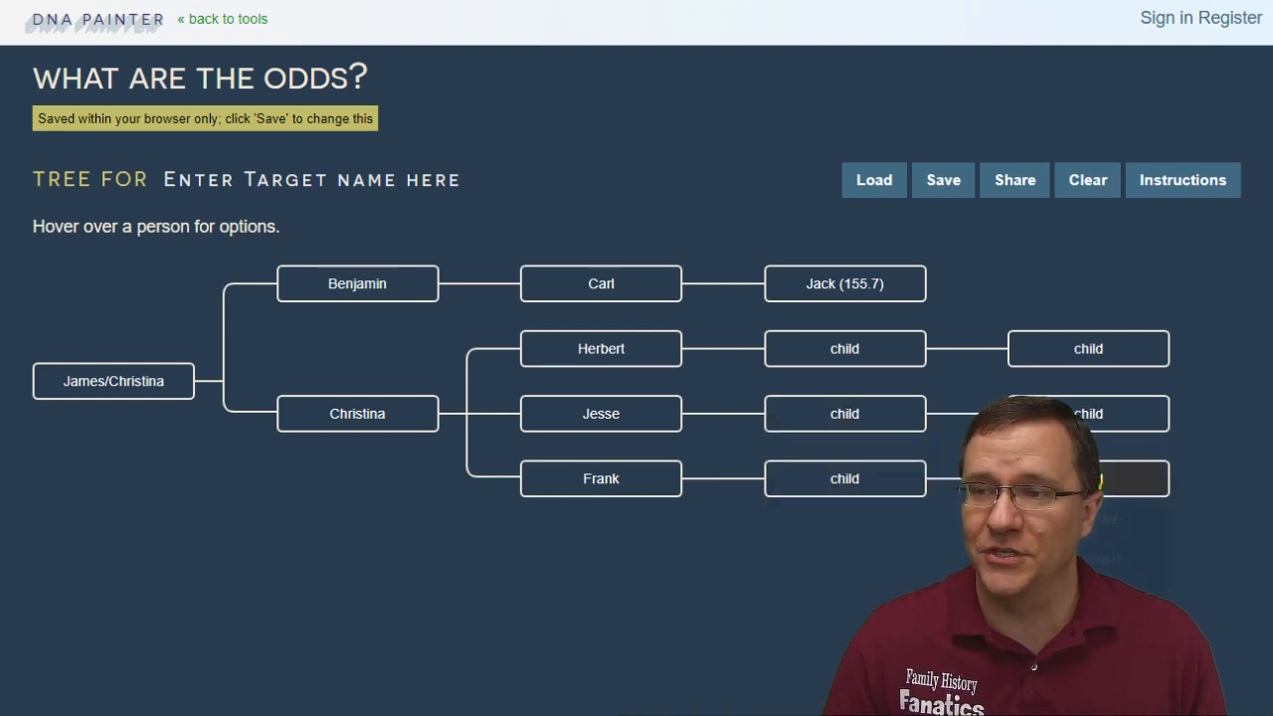
Step: Label the three last-generation descendants of the lower branch with their first names and (33.8), (32.9) and (36.2), from upper to lower
mouse_move(1082, 351)
left_click(1088, 389)
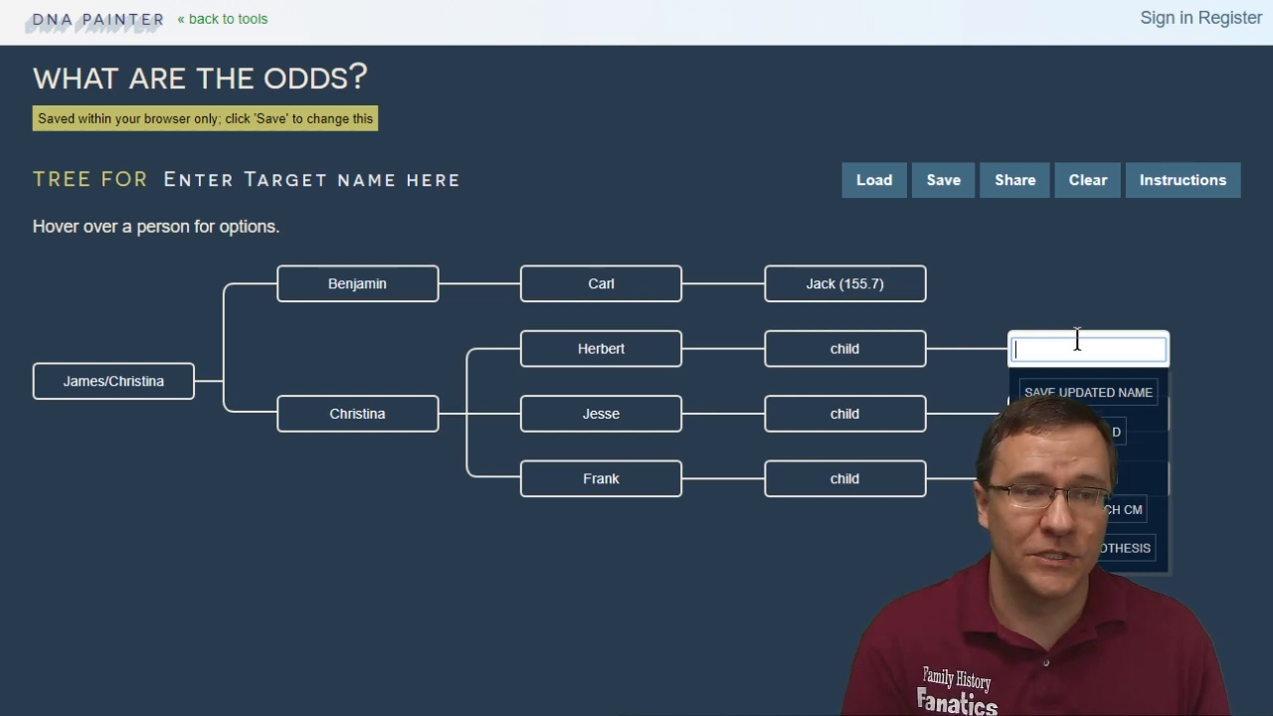
type("Jane (33.8")
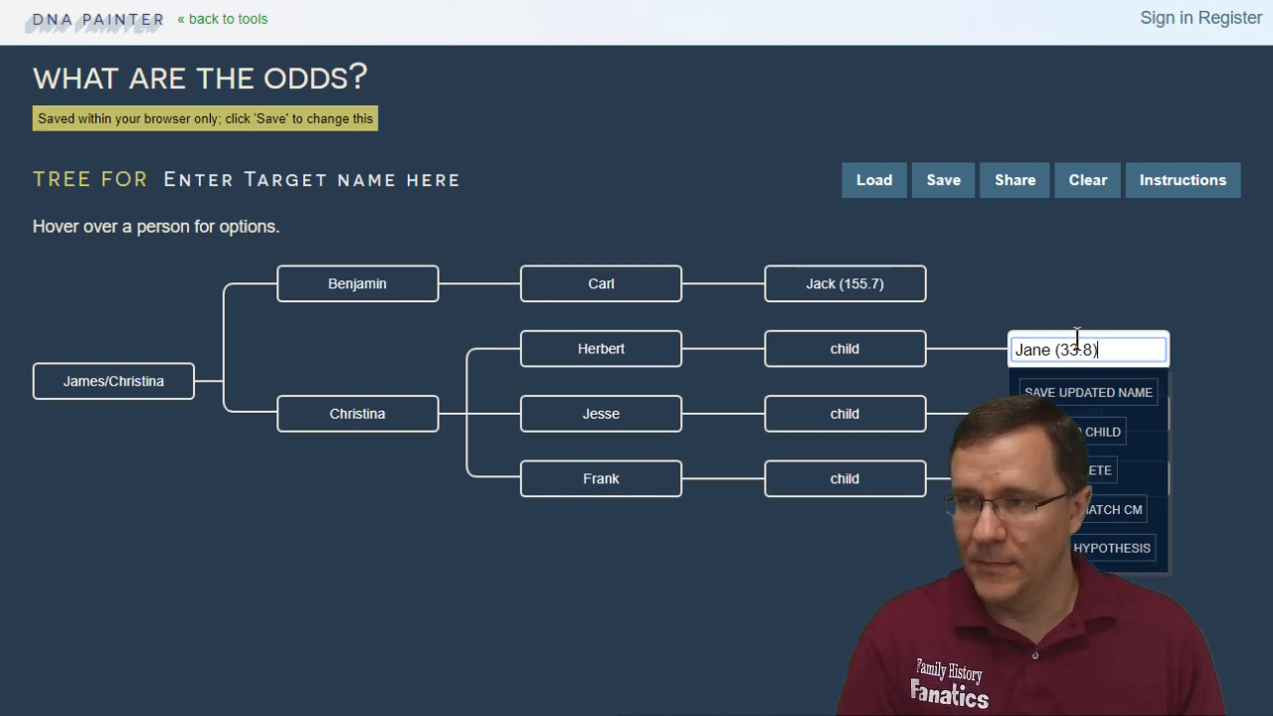
key("Return")
mouse_move(1094, 410)
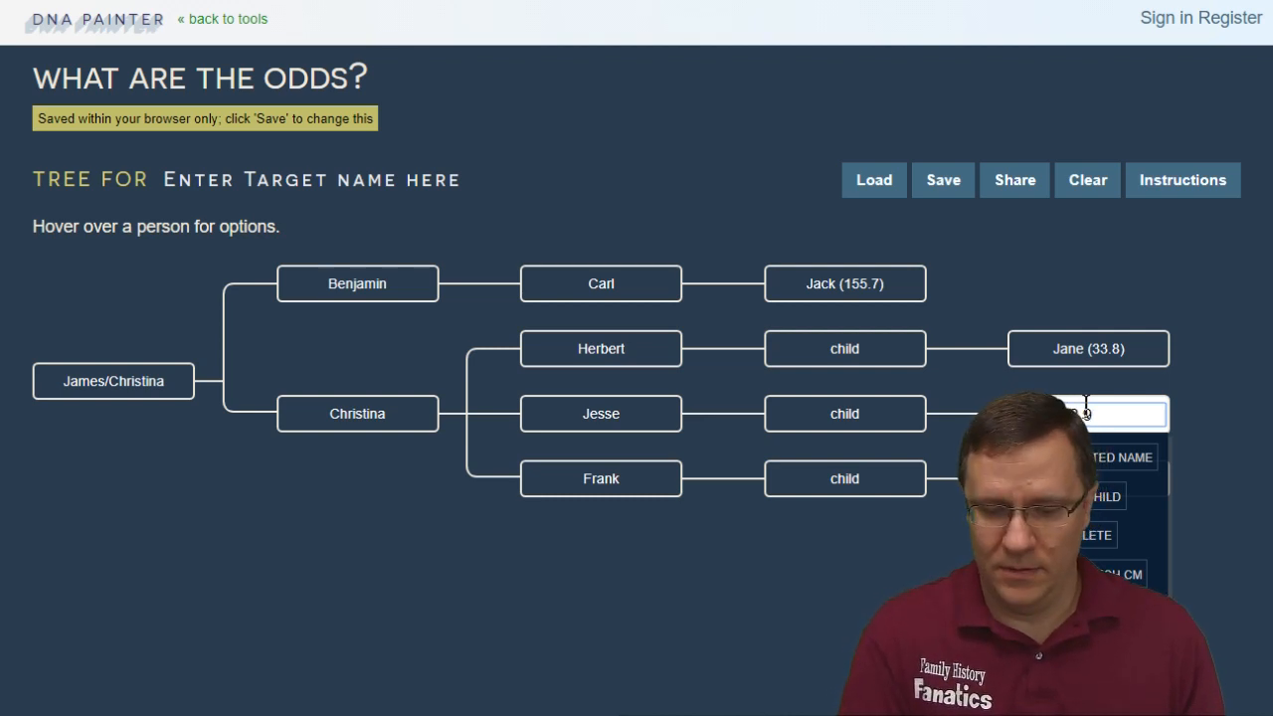
mouse_move(1128, 492)
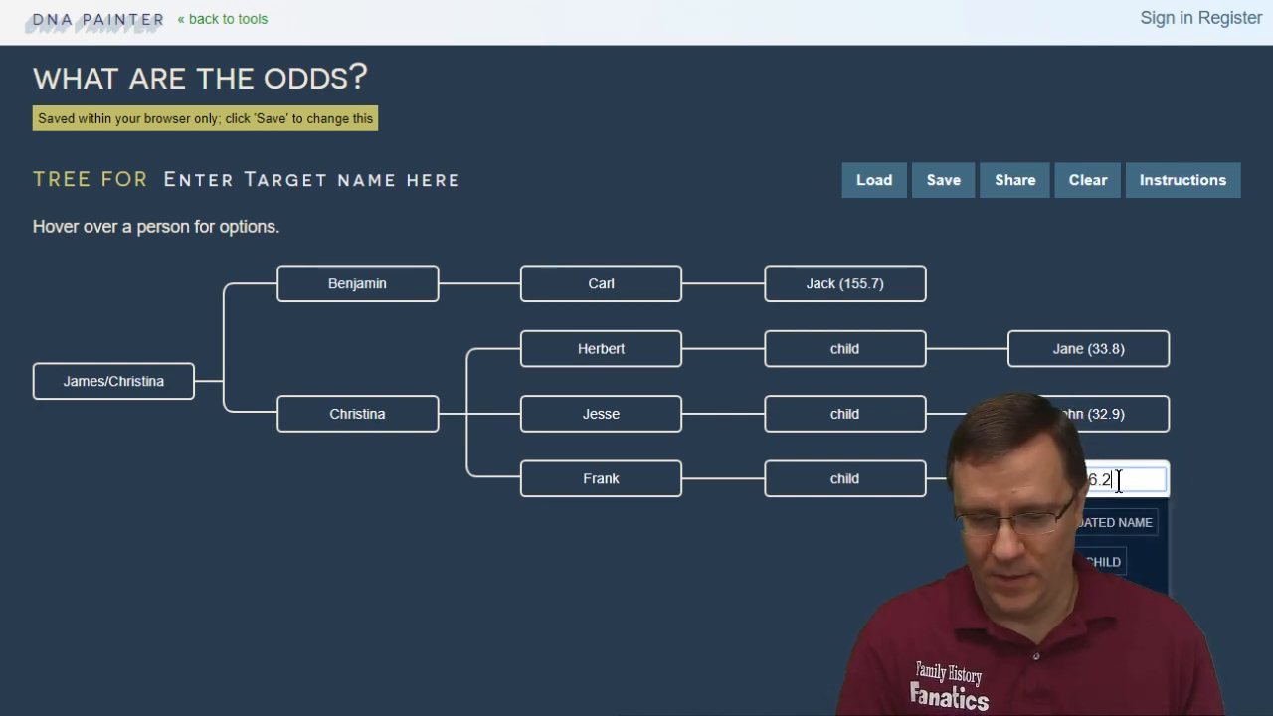
left_click(1196, 465)
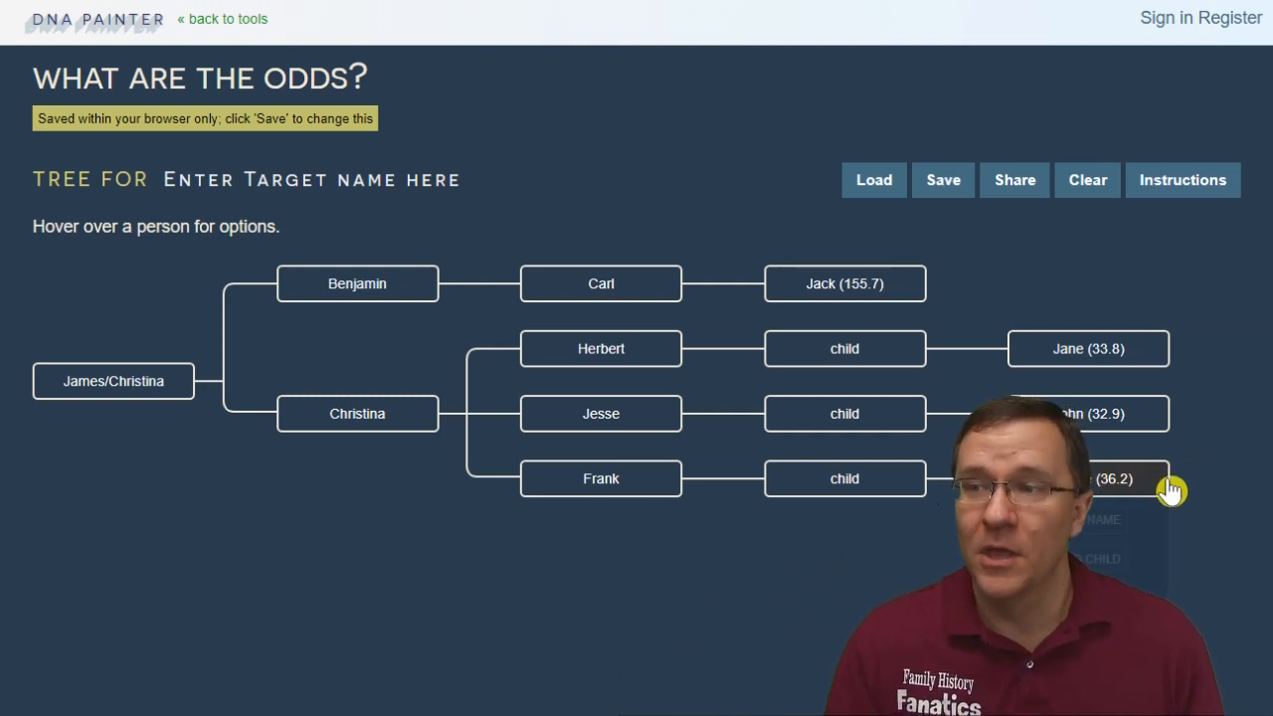
mouse_move(1170, 490)
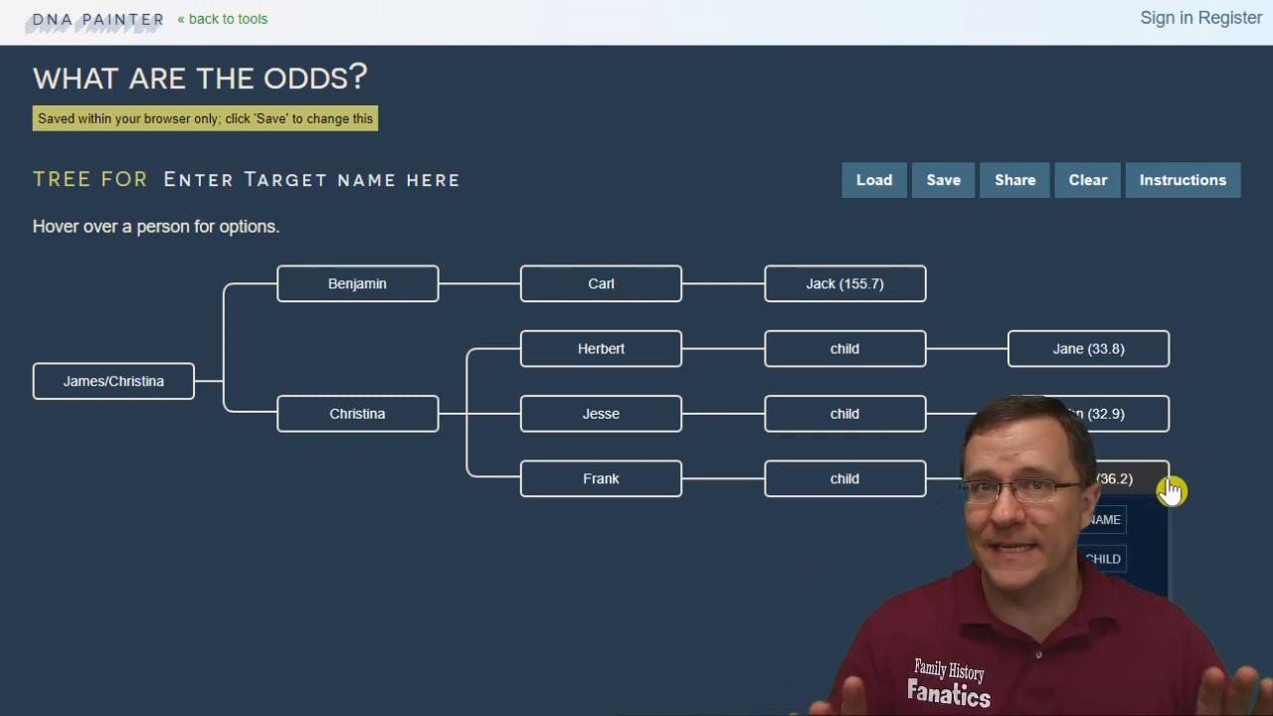
mouse_move(1104, 351)
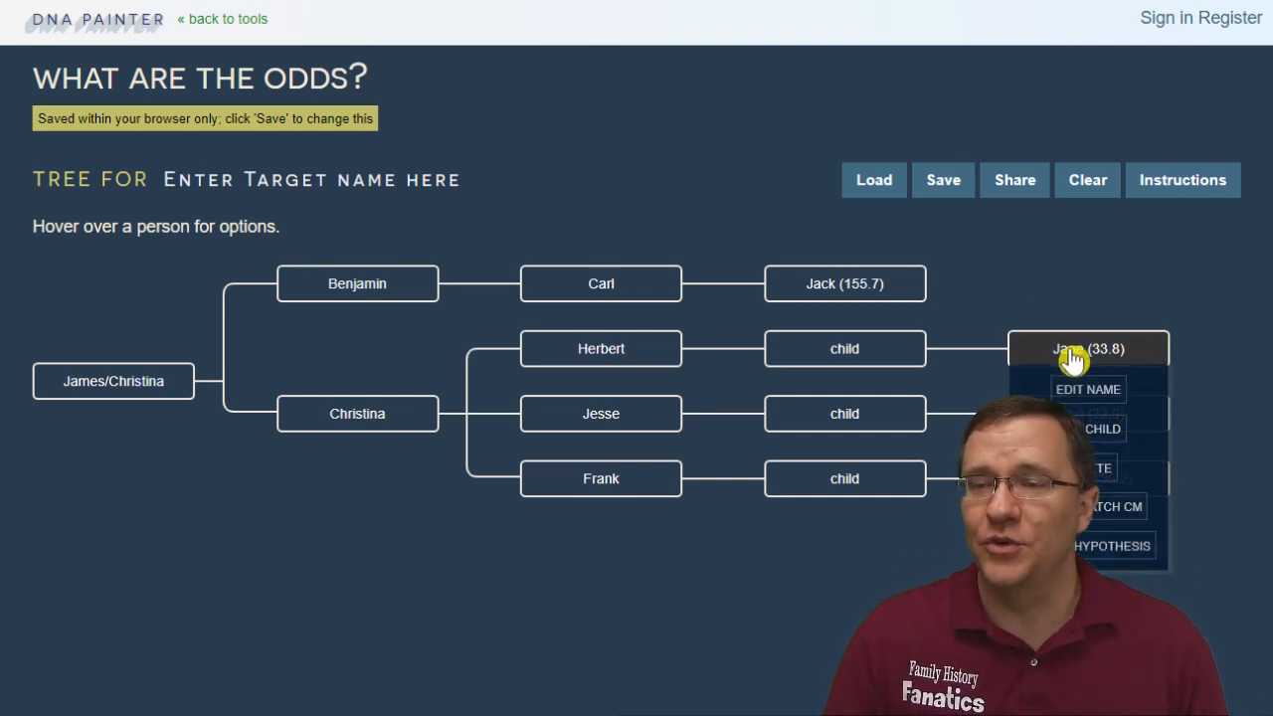
Step: Replace the target name placeholder in the tree's heading with the target person's first name
left_click(235, 182)
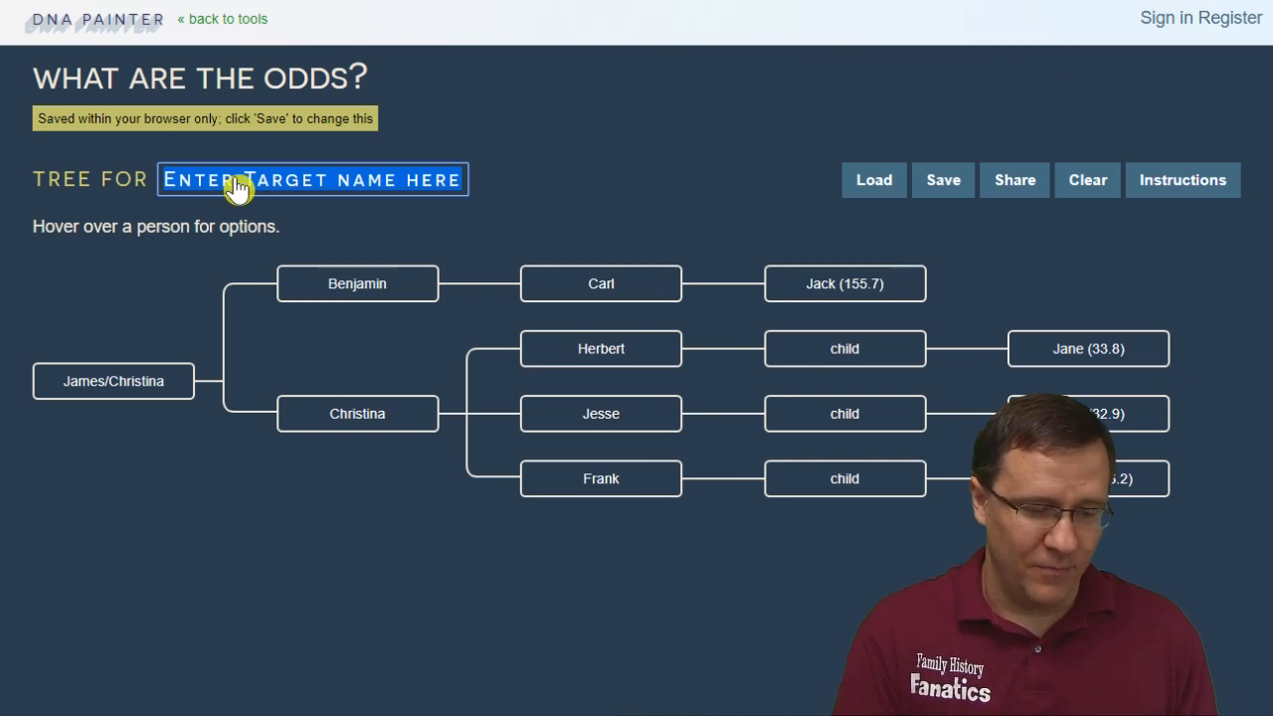
type("Eliz")
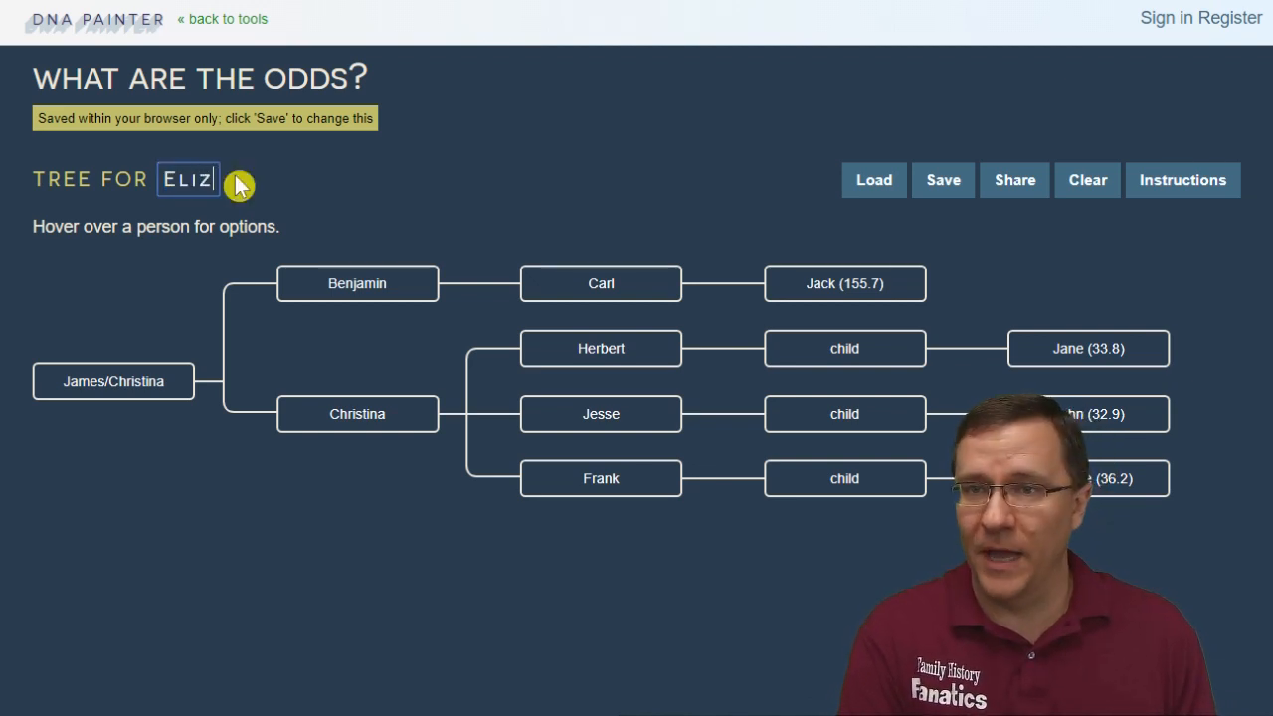
type("abeth")
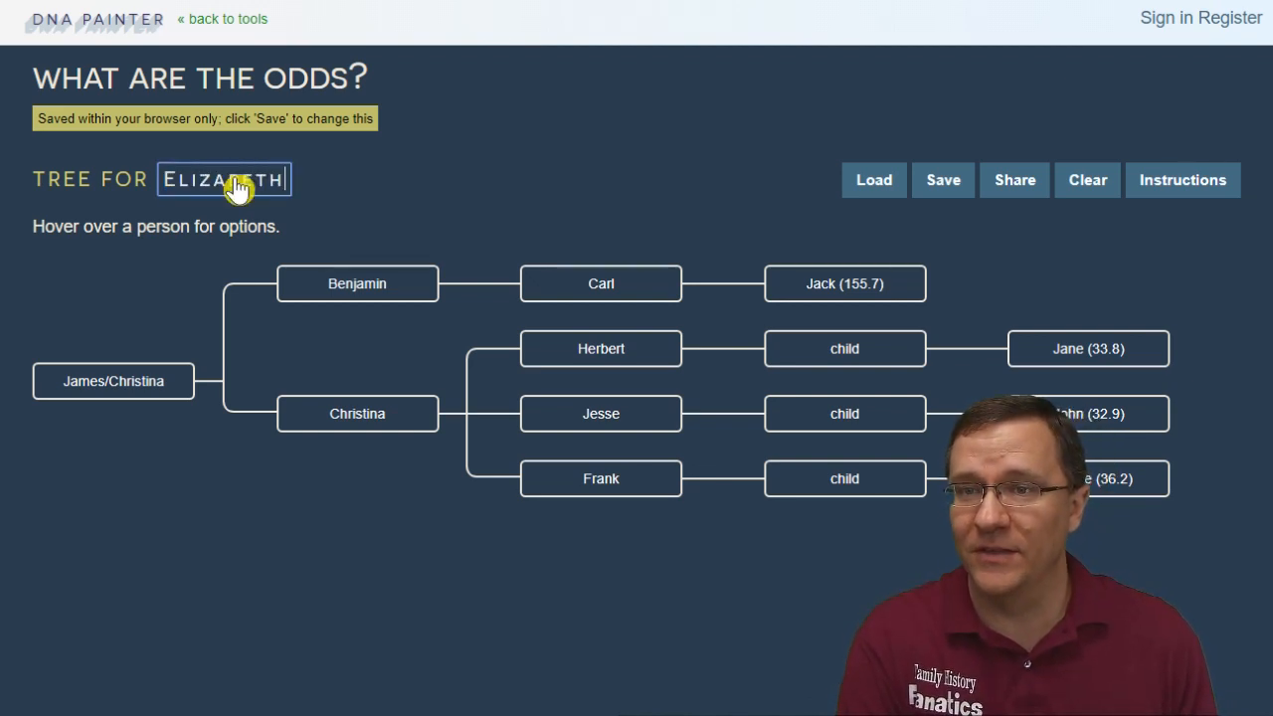
left_click(514, 203)
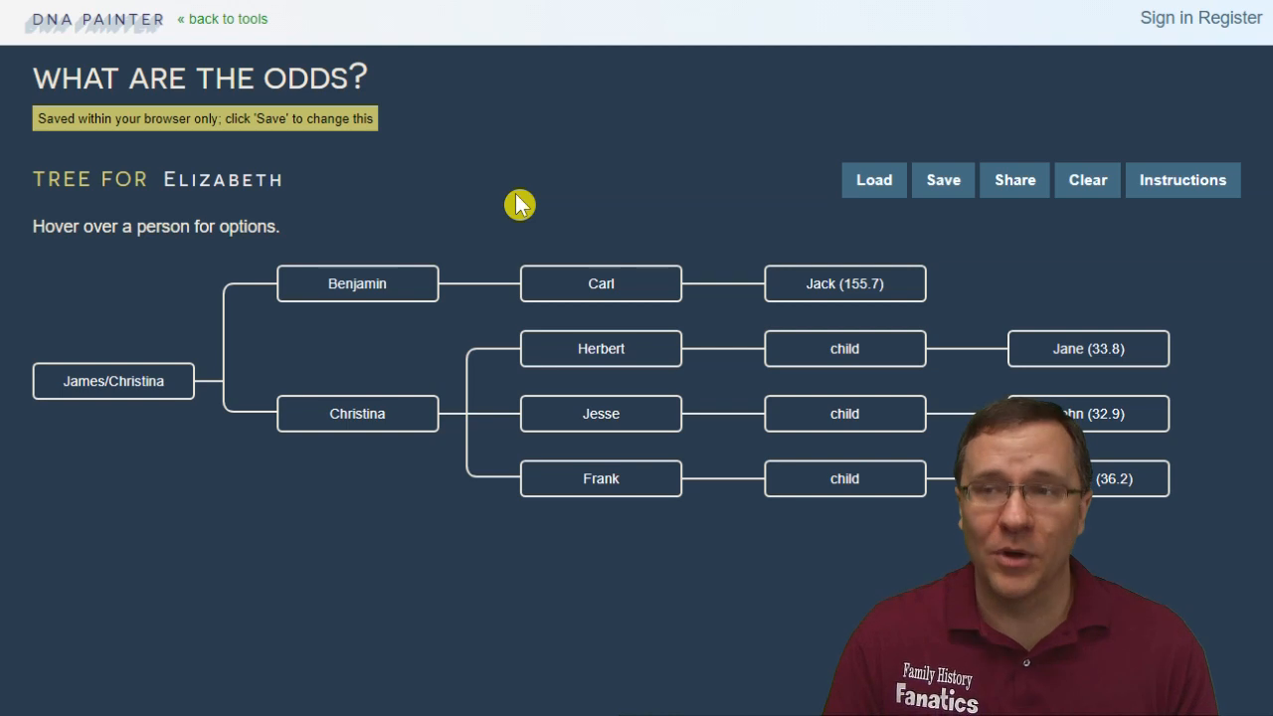
Step: Record 155.7 cM of shared DNA for the match at the end of the upper branch
mouse_move(842, 308)
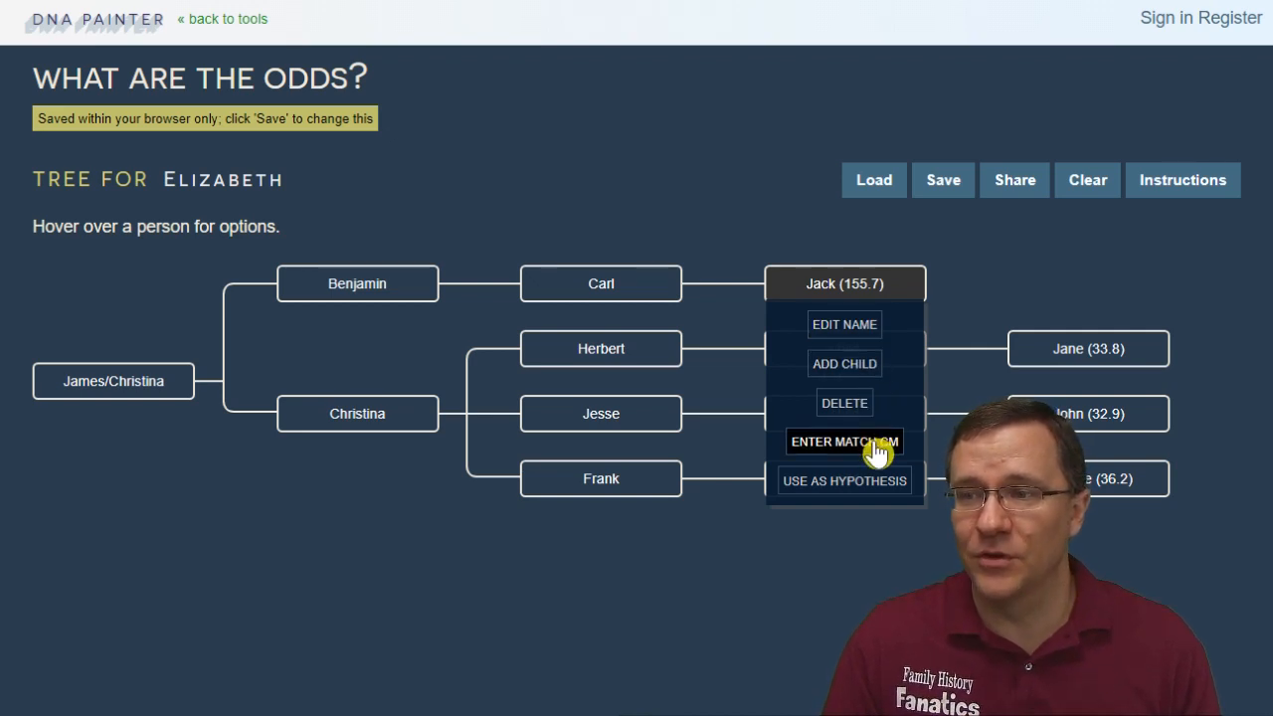
left_click(876, 451)
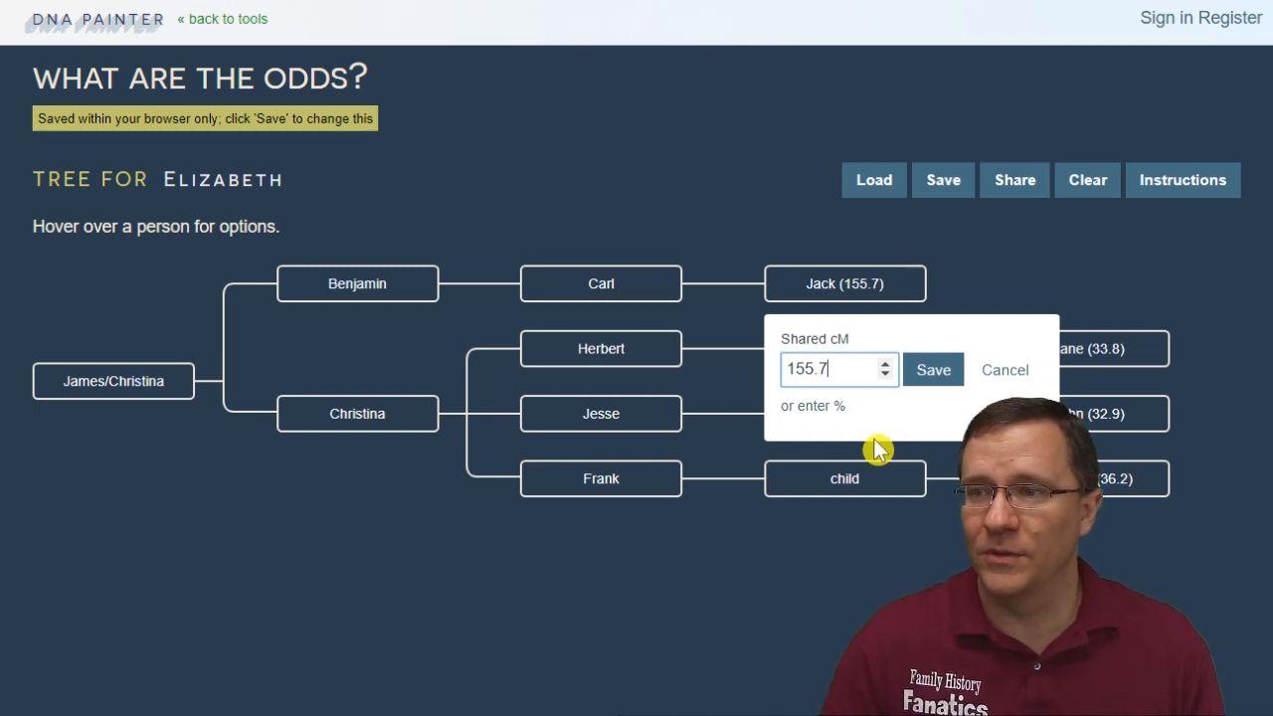
left_click(930, 370)
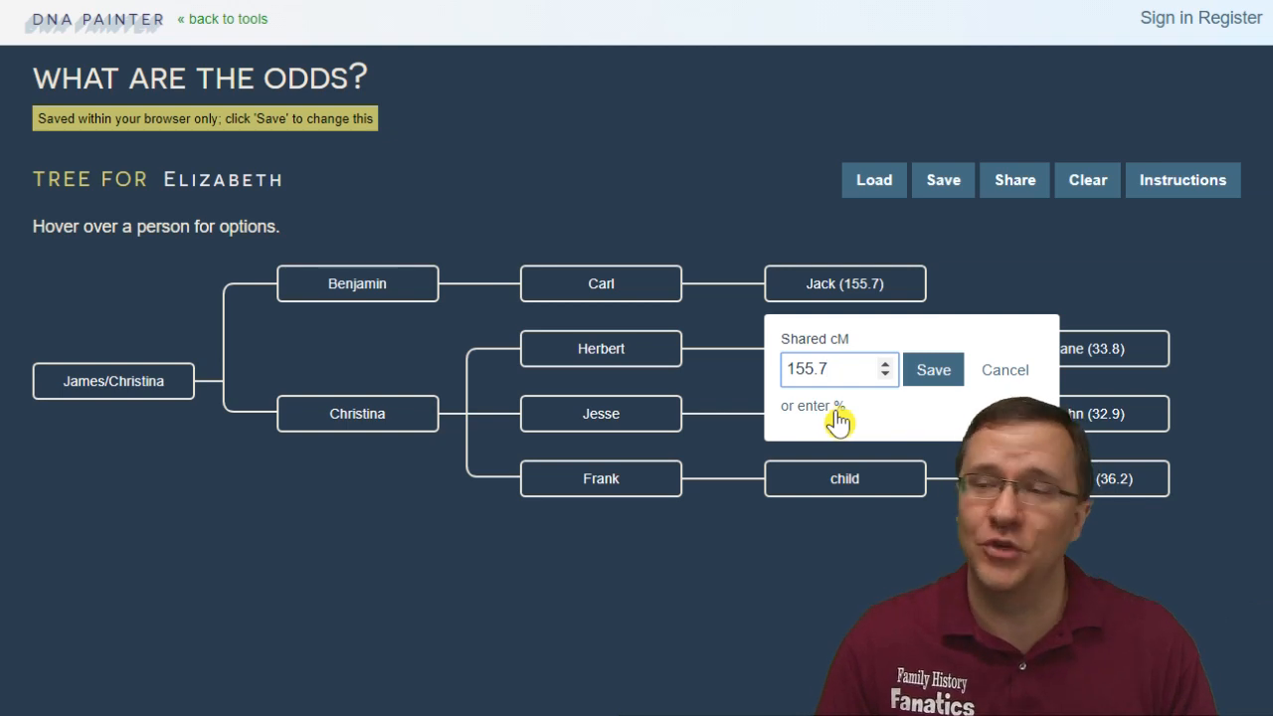
left_click(933, 370)
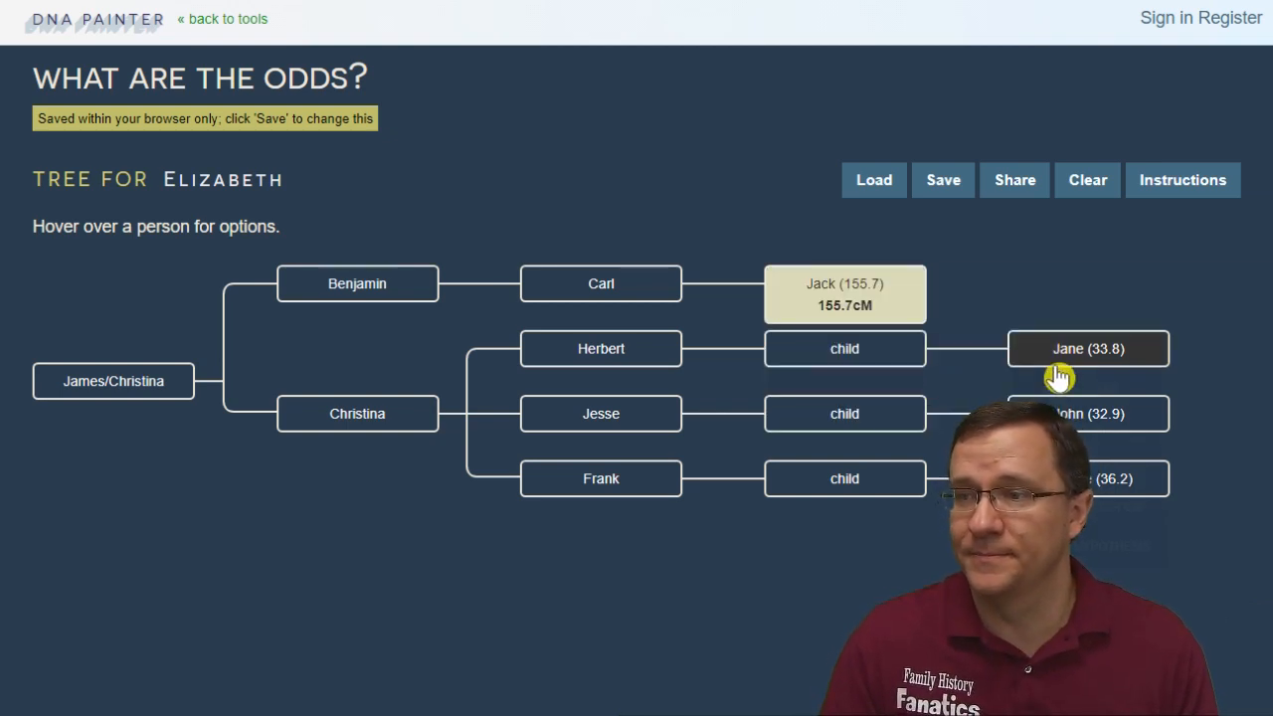
Step: Record the shared DNA of the three lower-branch matches as 33.8, 32.9 and 36.2 cM, matching their labels
left_click(1103, 514)
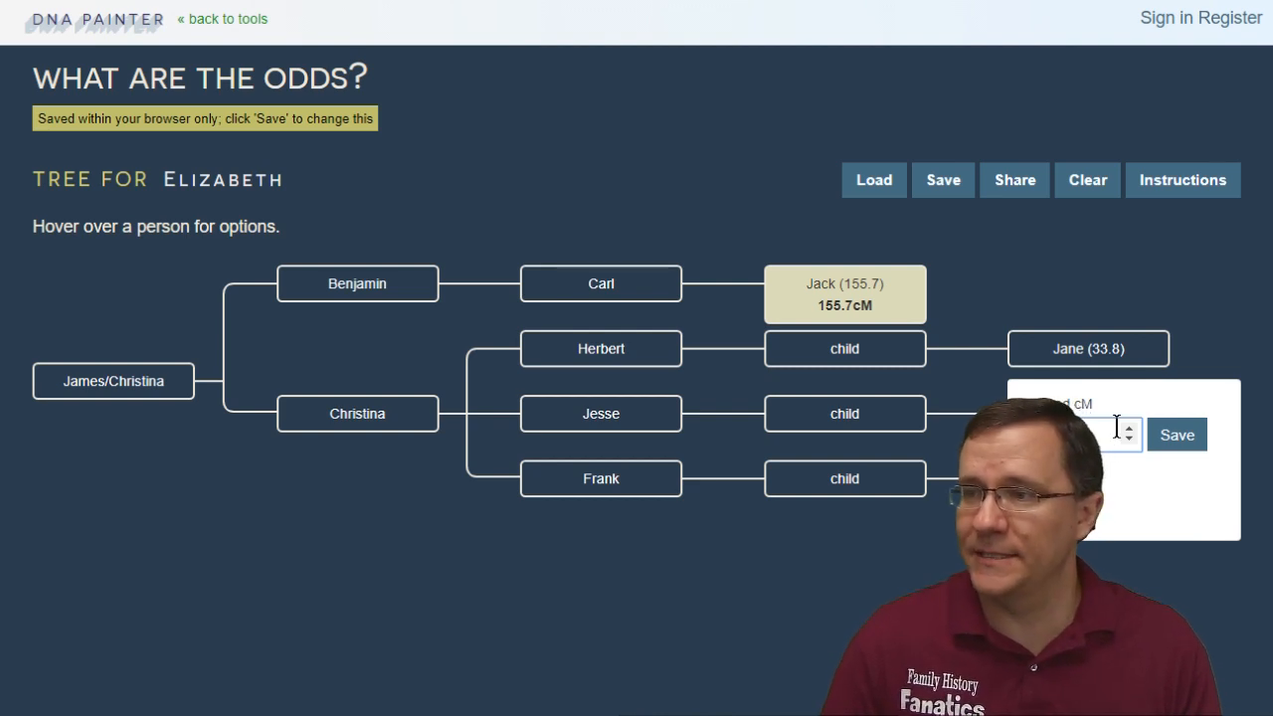
left_click(1177, 435)
mouse_move(1084, 415)
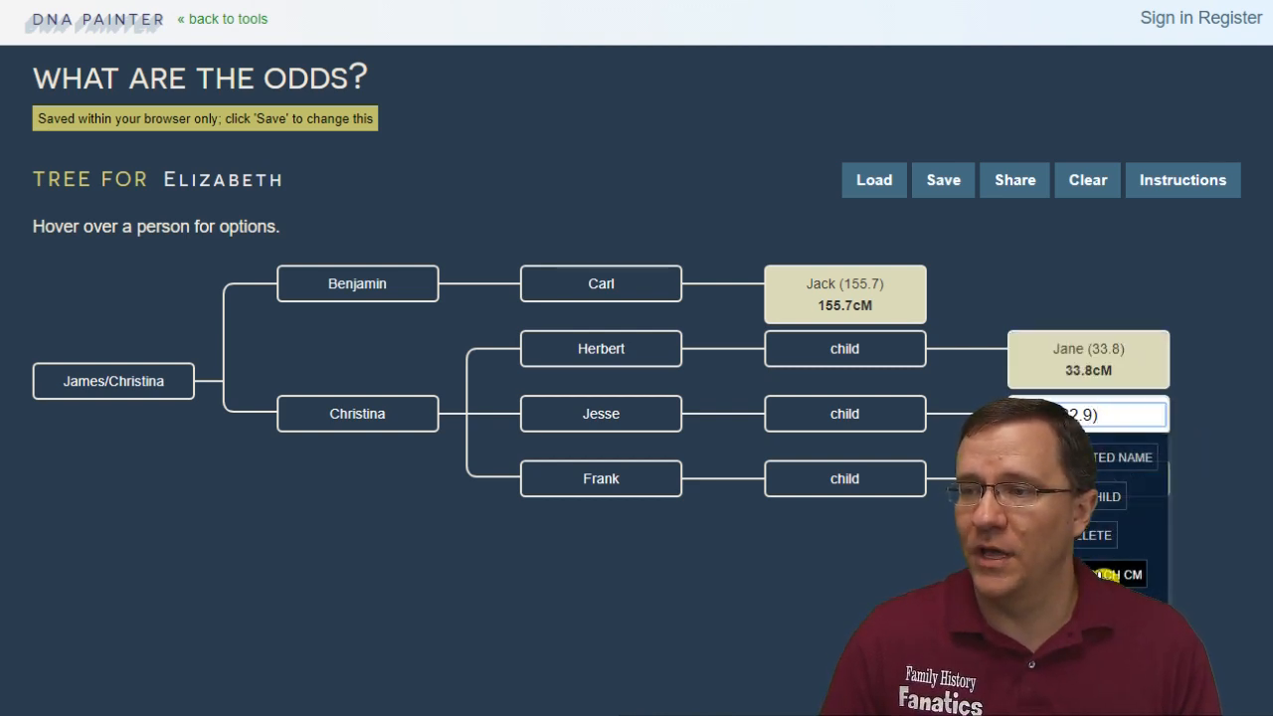
left_click(1107, 574)
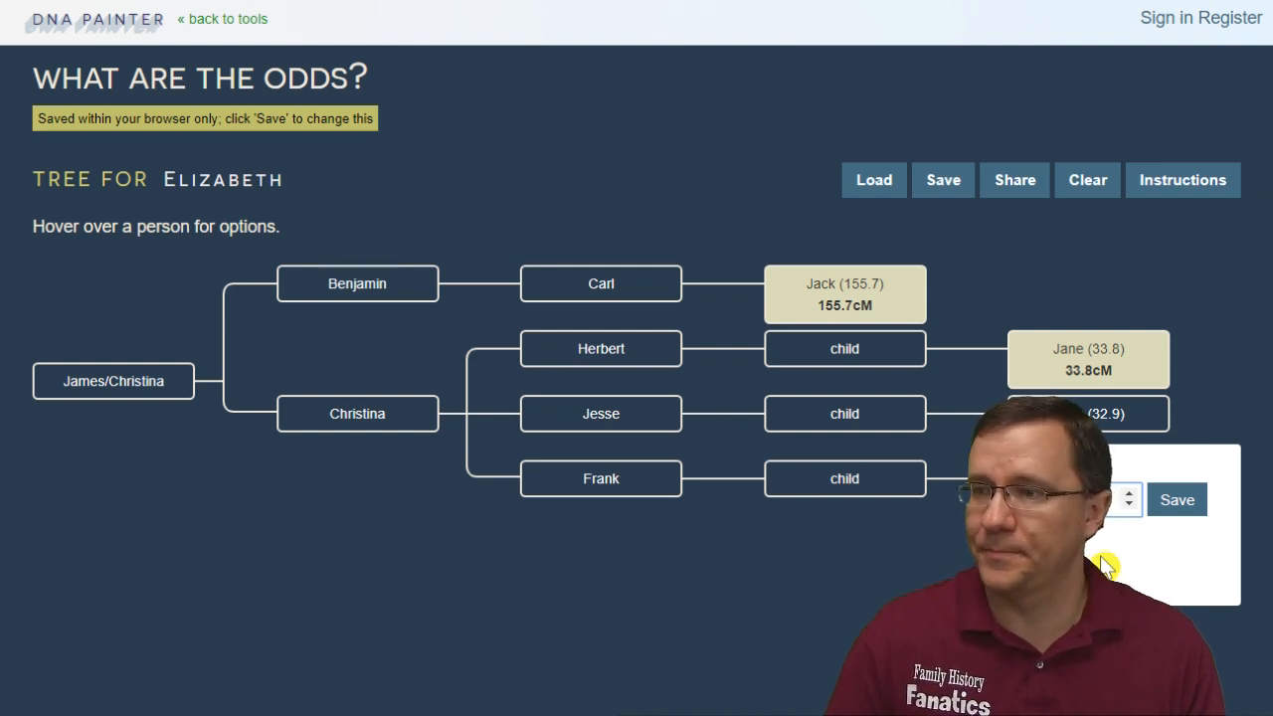
left_click(1177, 500)
mouse_move(1104, 475)
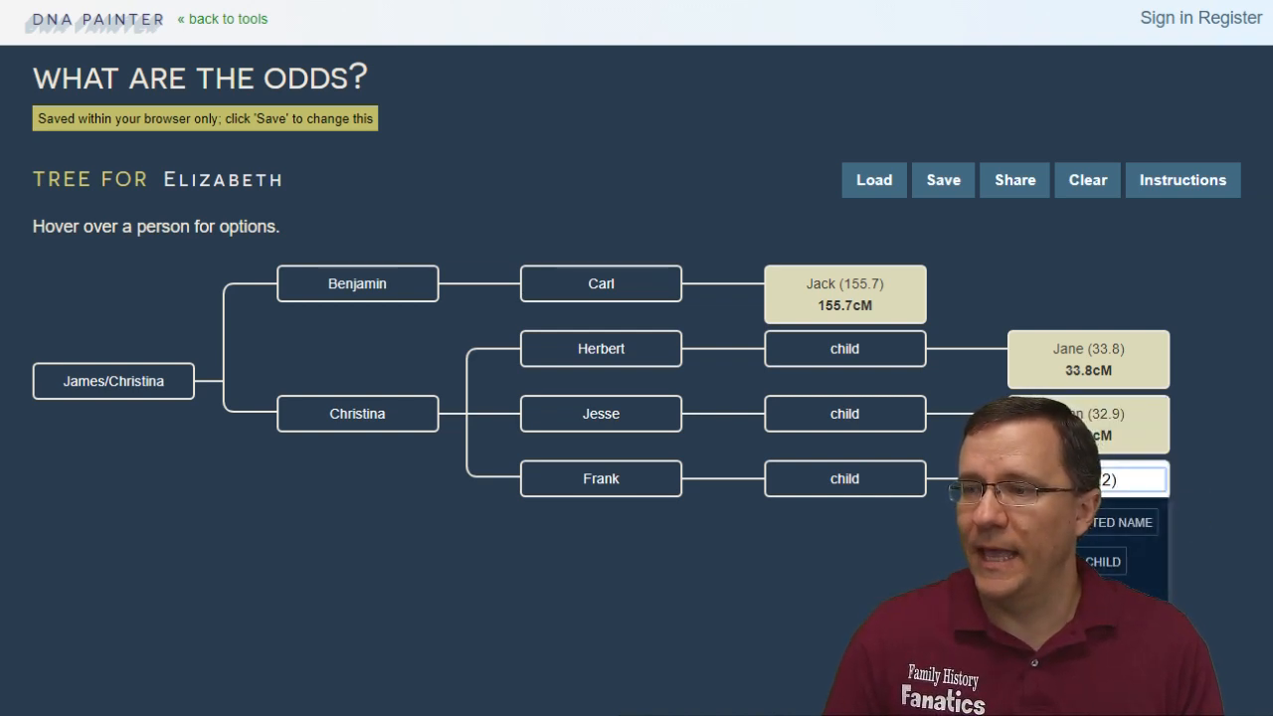
left_click(1106, 638)
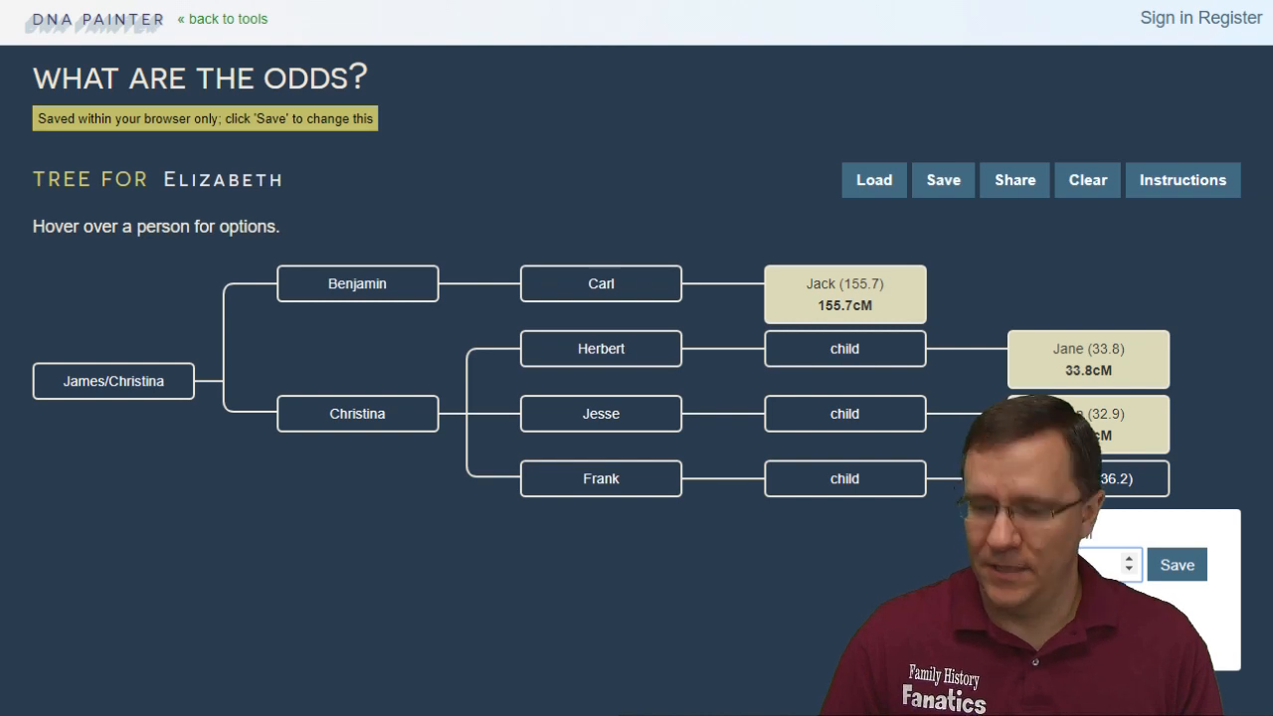
left_click(1171, 577)
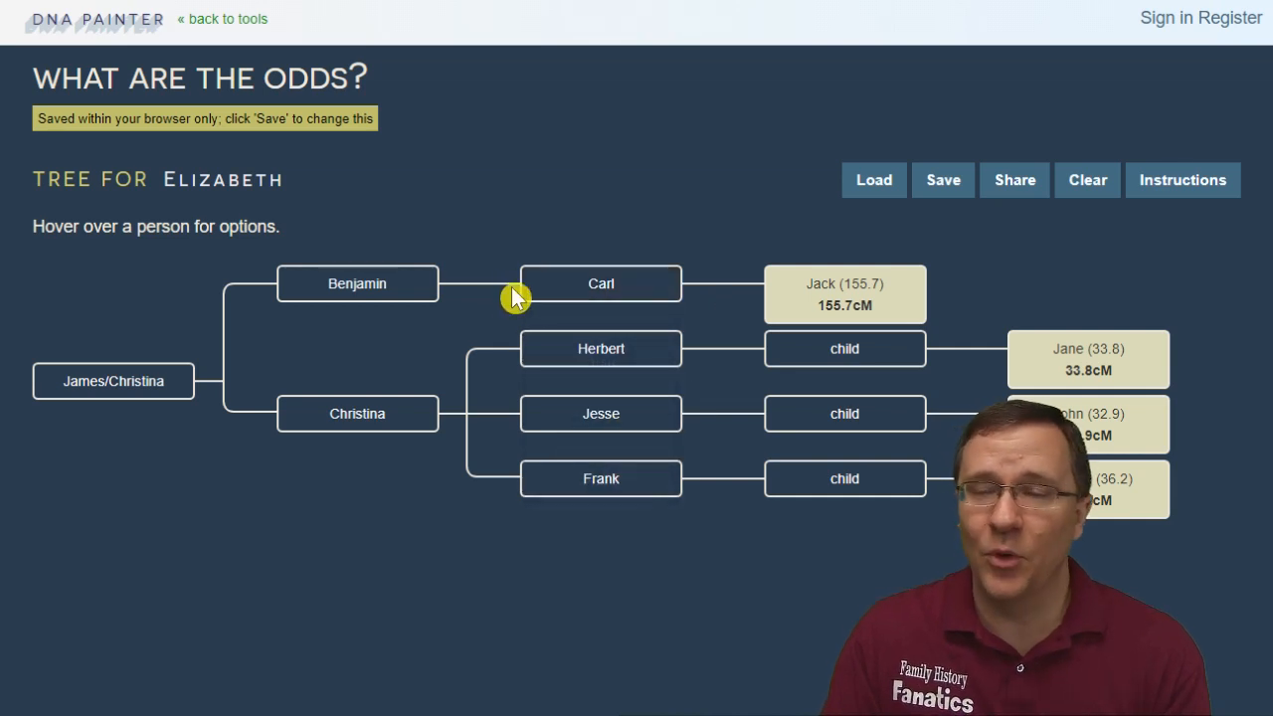
Step: Add a sibling for the 155.7 cM match and extend that sibling's line by two more generations
mouse_move(647, 289)
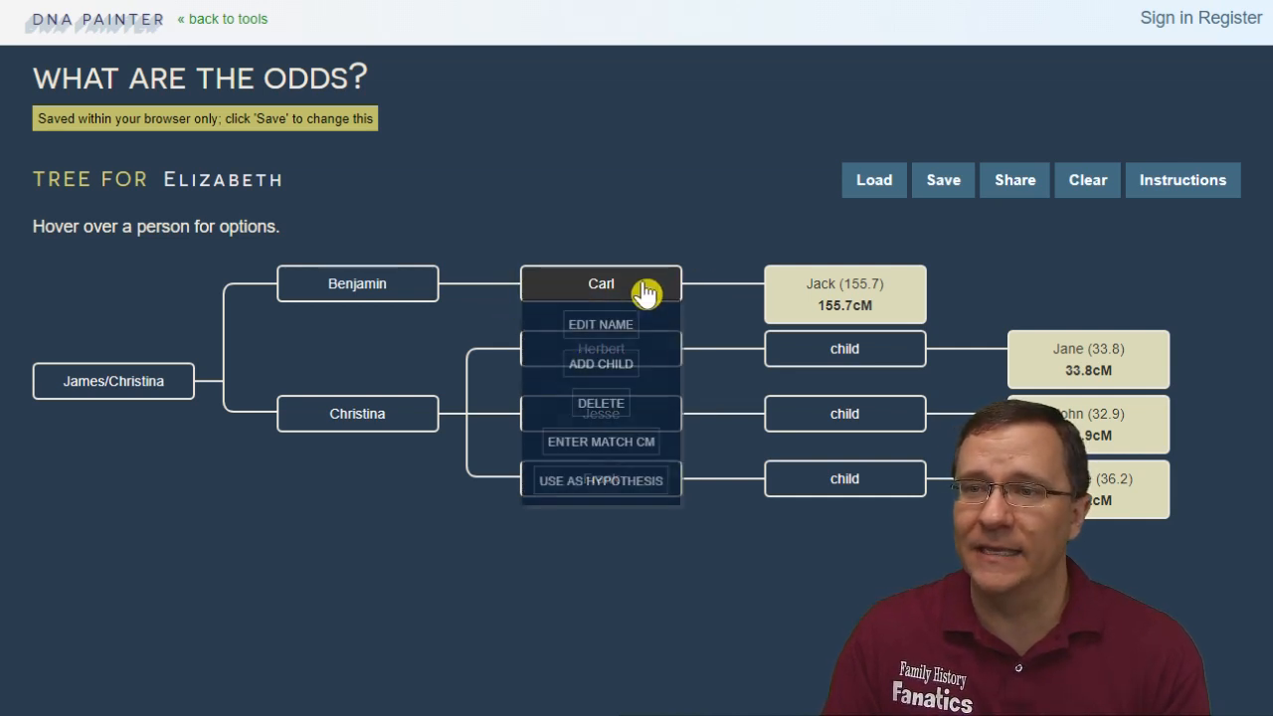
left_click(627, 363)
mouse_move(858, 359)
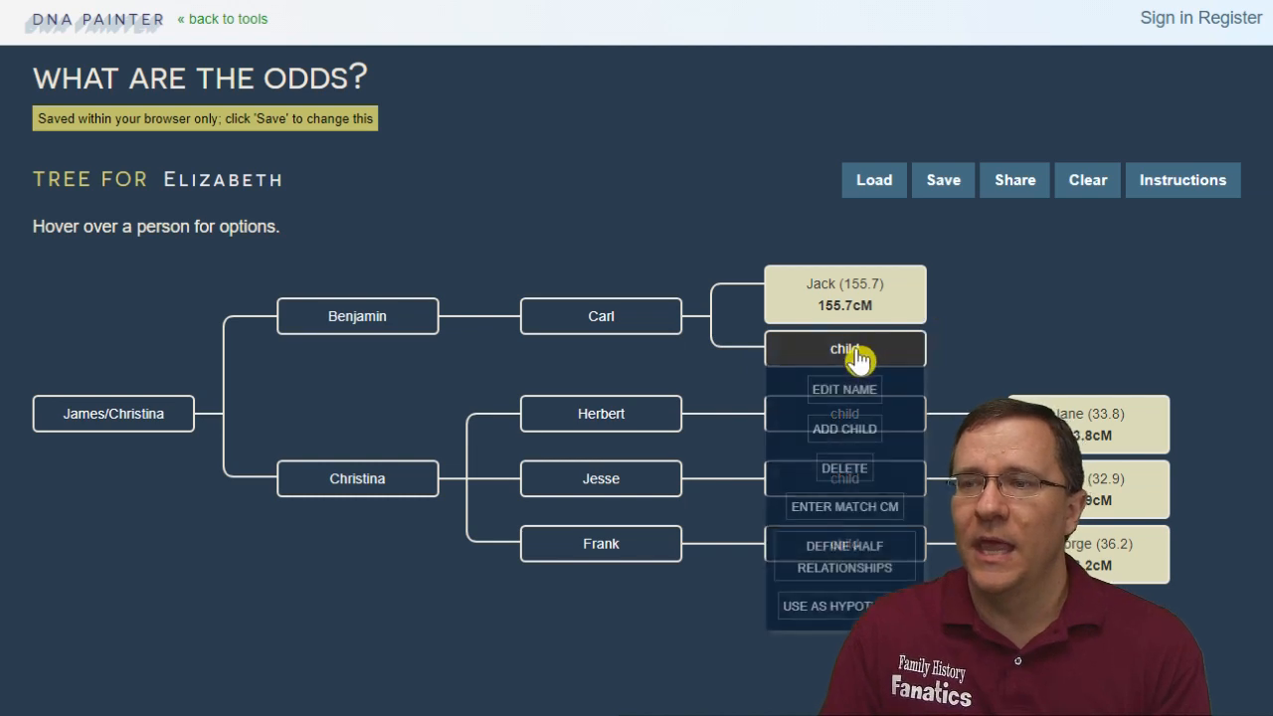
left_click(863, 431)
mouse_move(1023, 356)
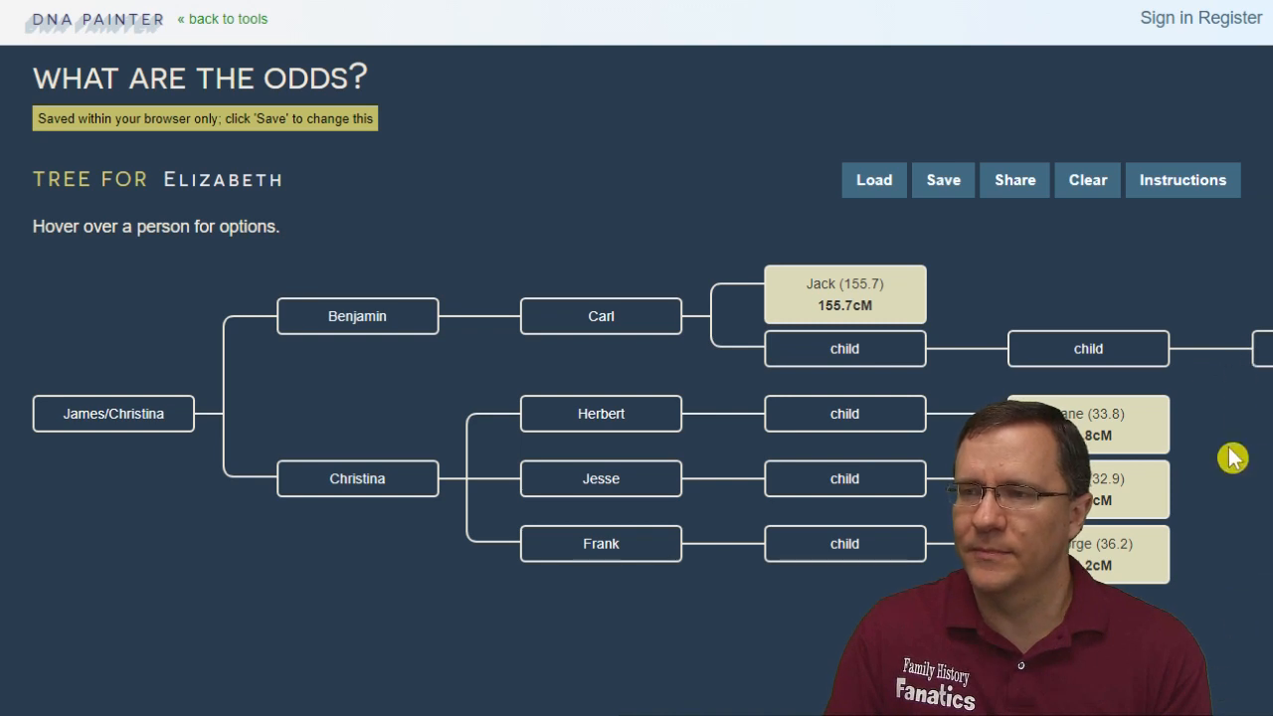
Step: Use the last descendant of the sibling's new line as a hypothesis for the target person
left_click(1260, 348)
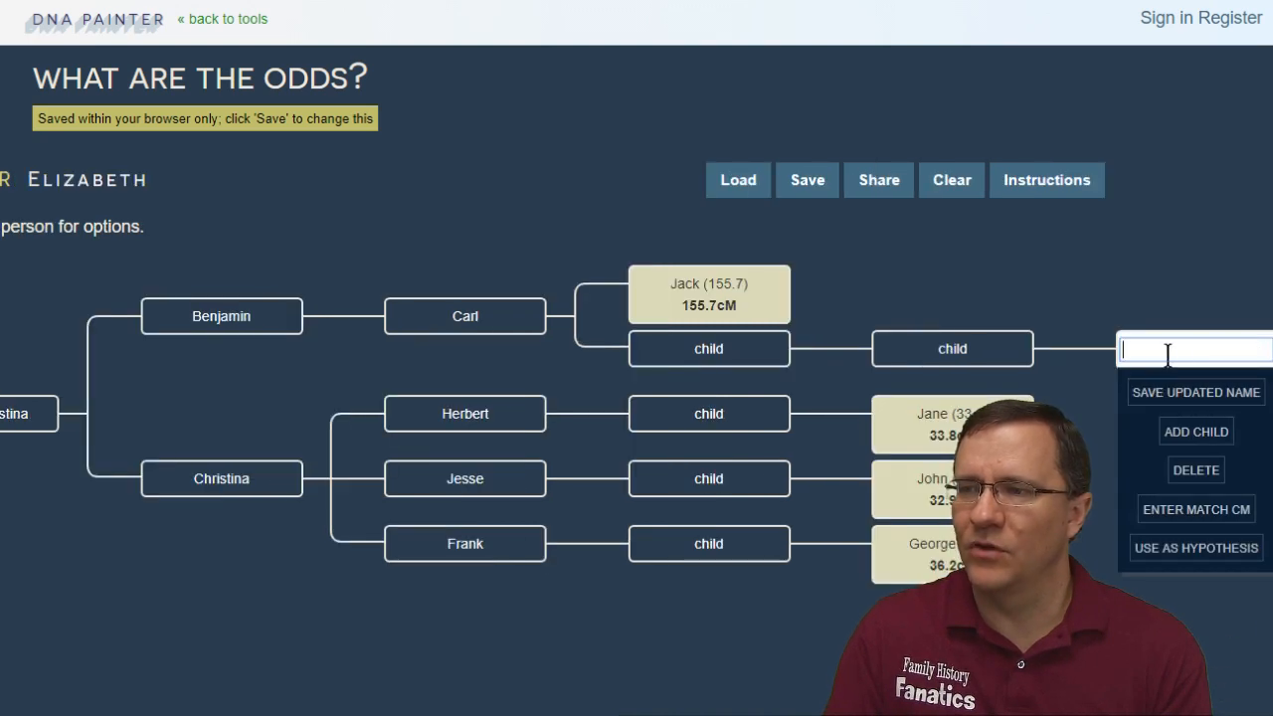
left_click(1191, 553)
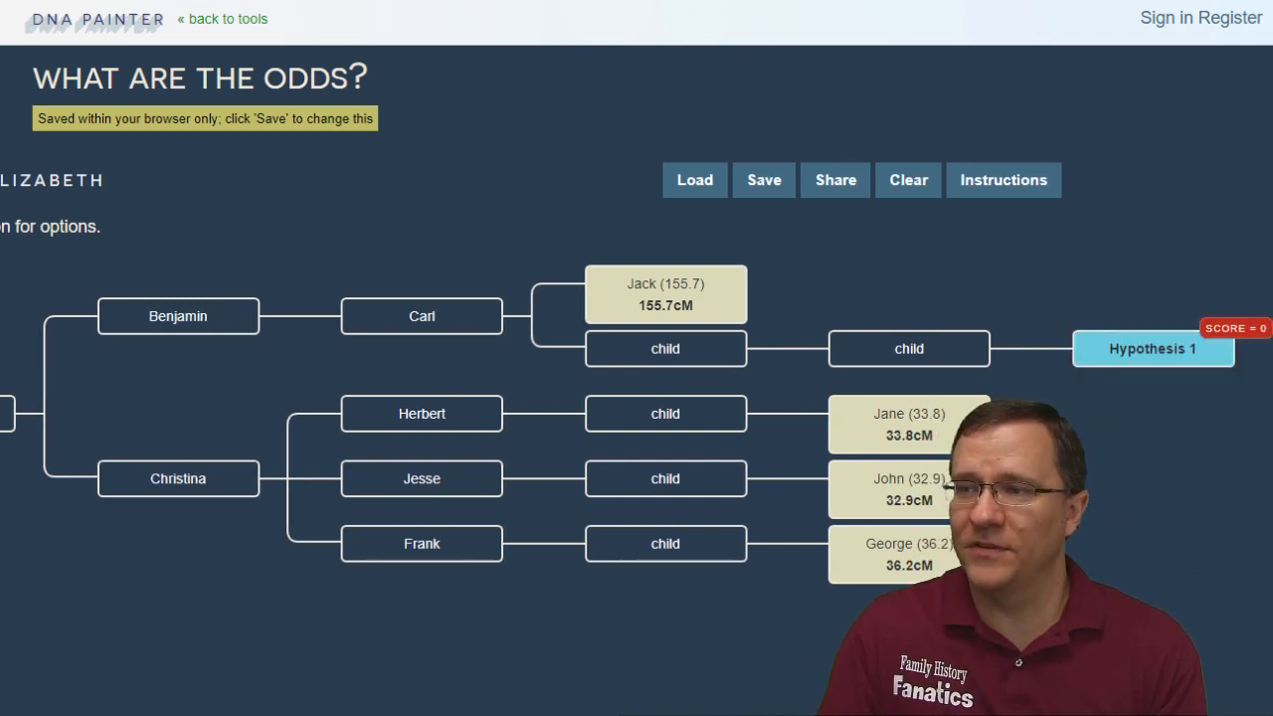
scroll(637, 398, "left", 1)
scroll(636, 373, "right", 1)
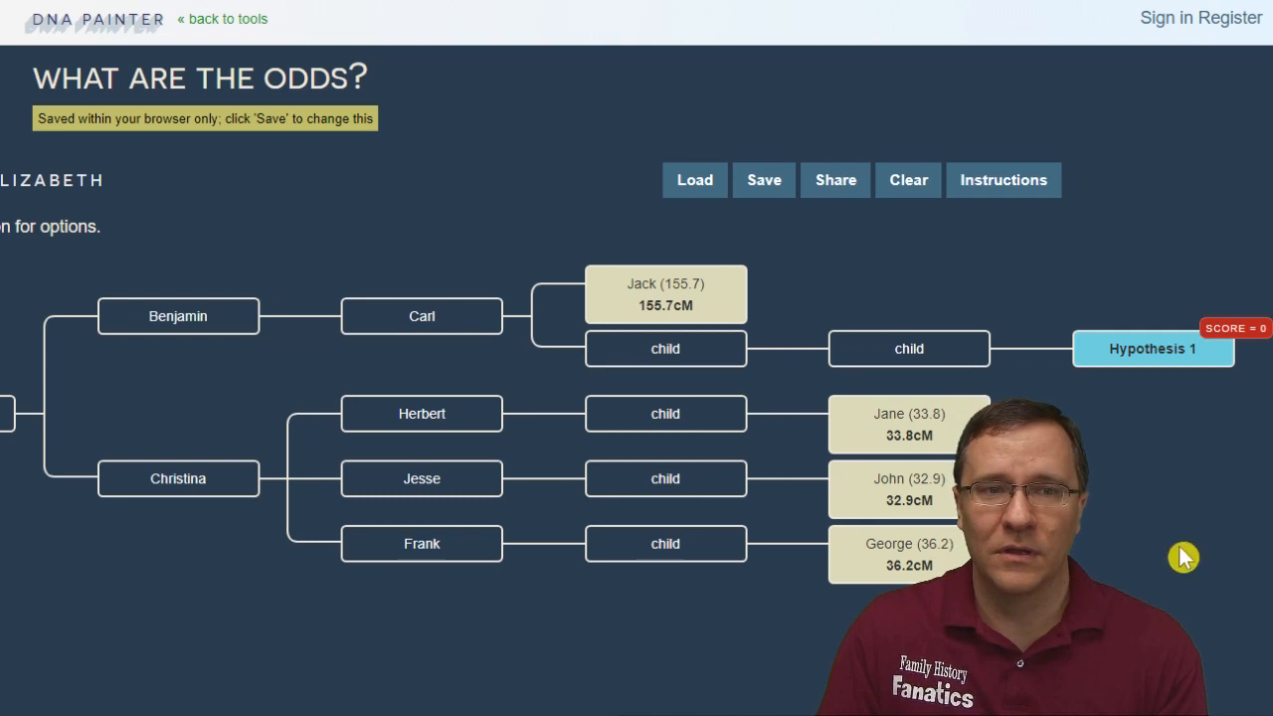
mouse_move(1253, 345)
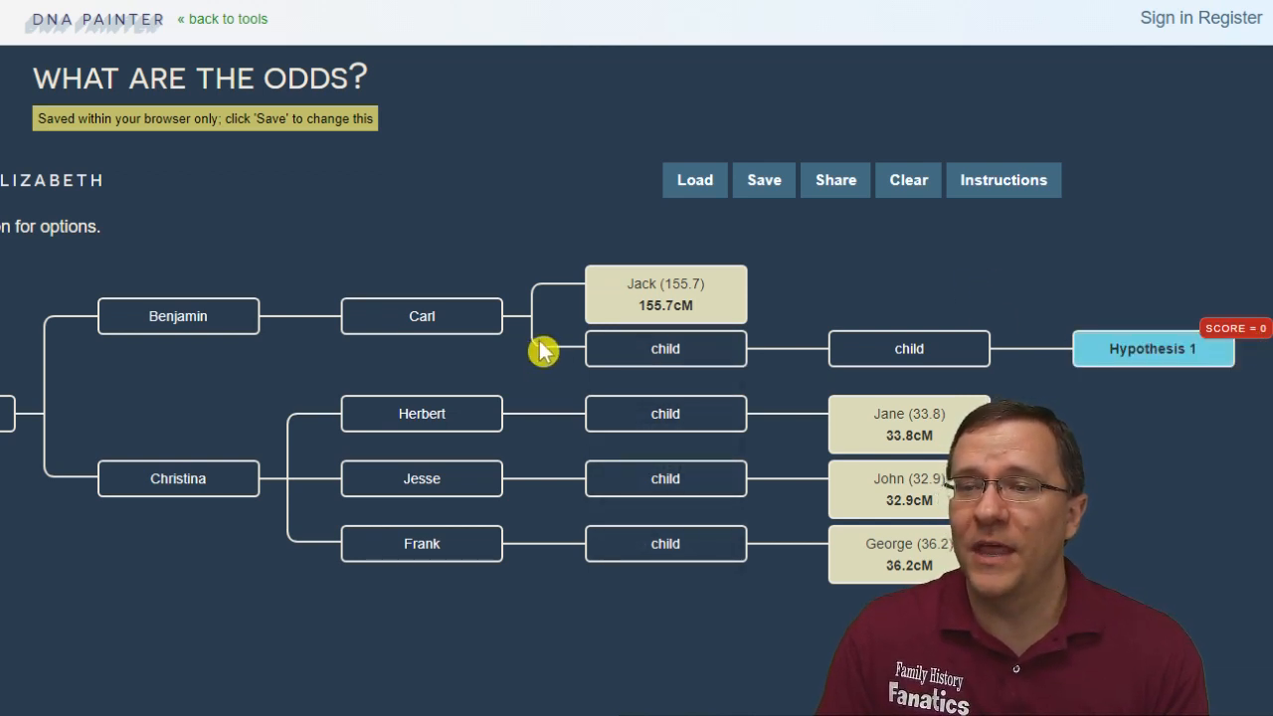
Step: Define a half relationship between the 155.7 cM match and the sibling whose line leads to Hypothesis 1
mouse_move(605, 355)
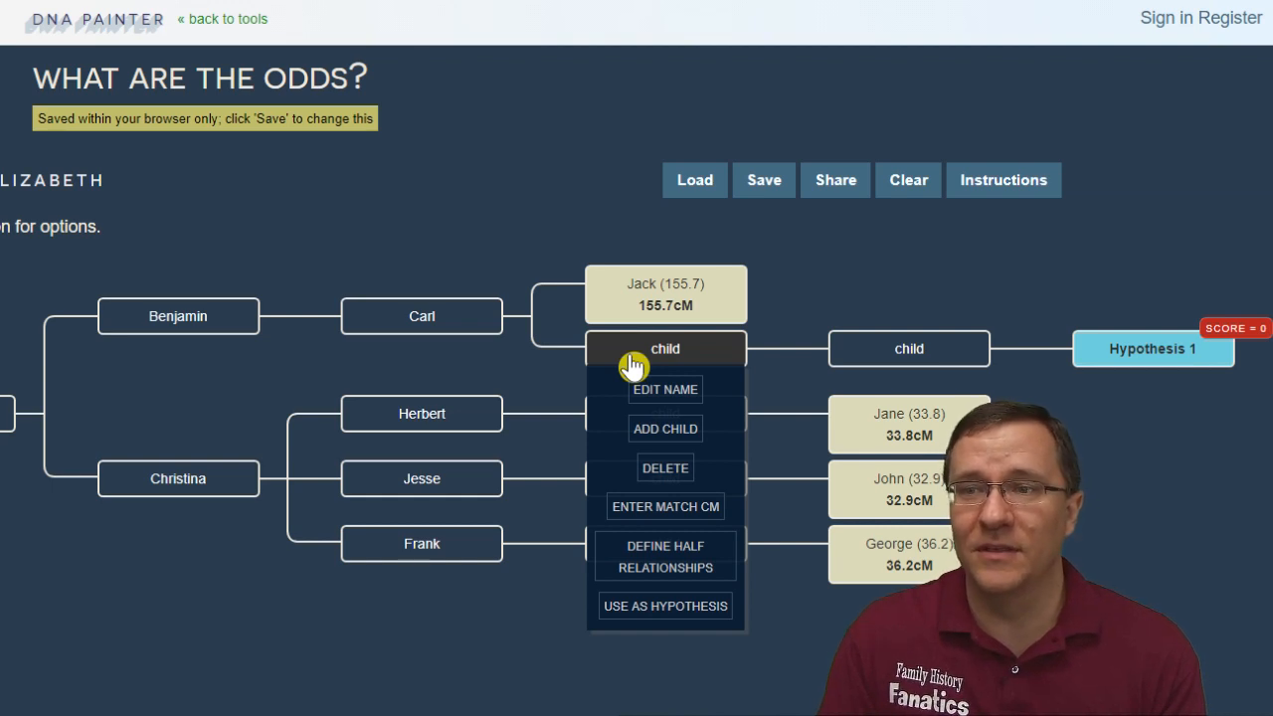
left_click(651, 563)
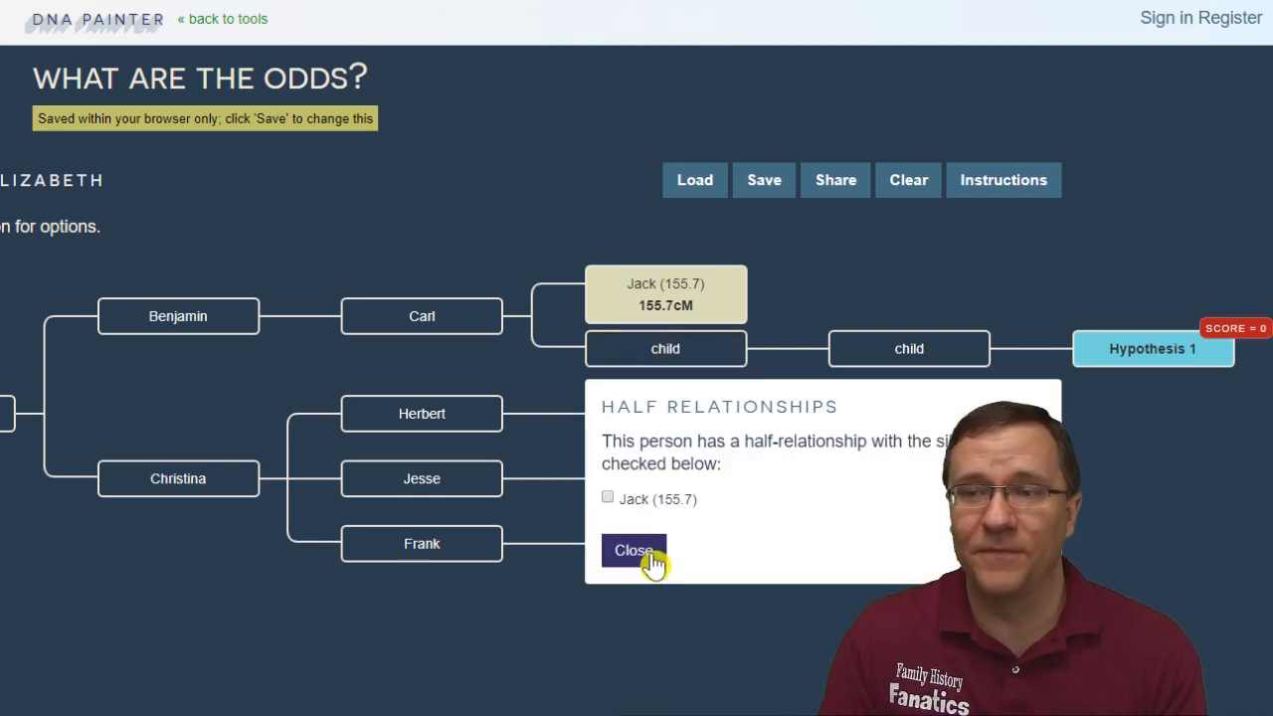
left_click(608, 497)
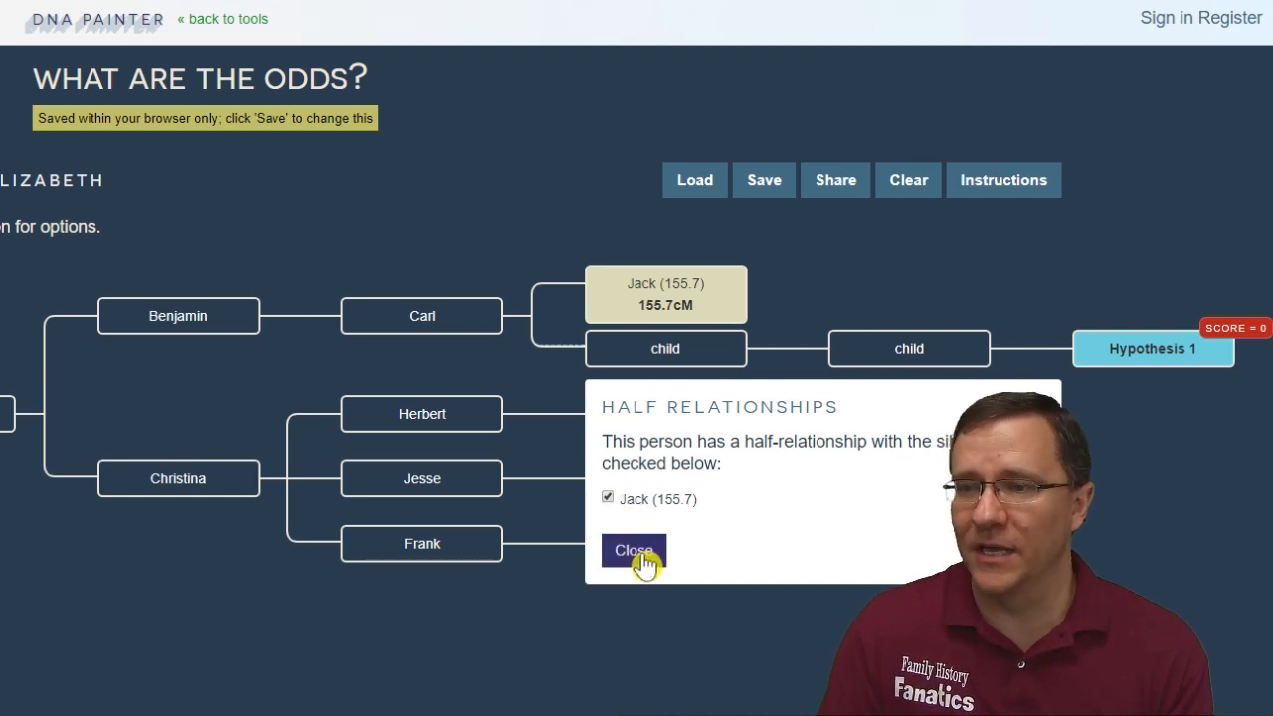
left_click(637, 552)
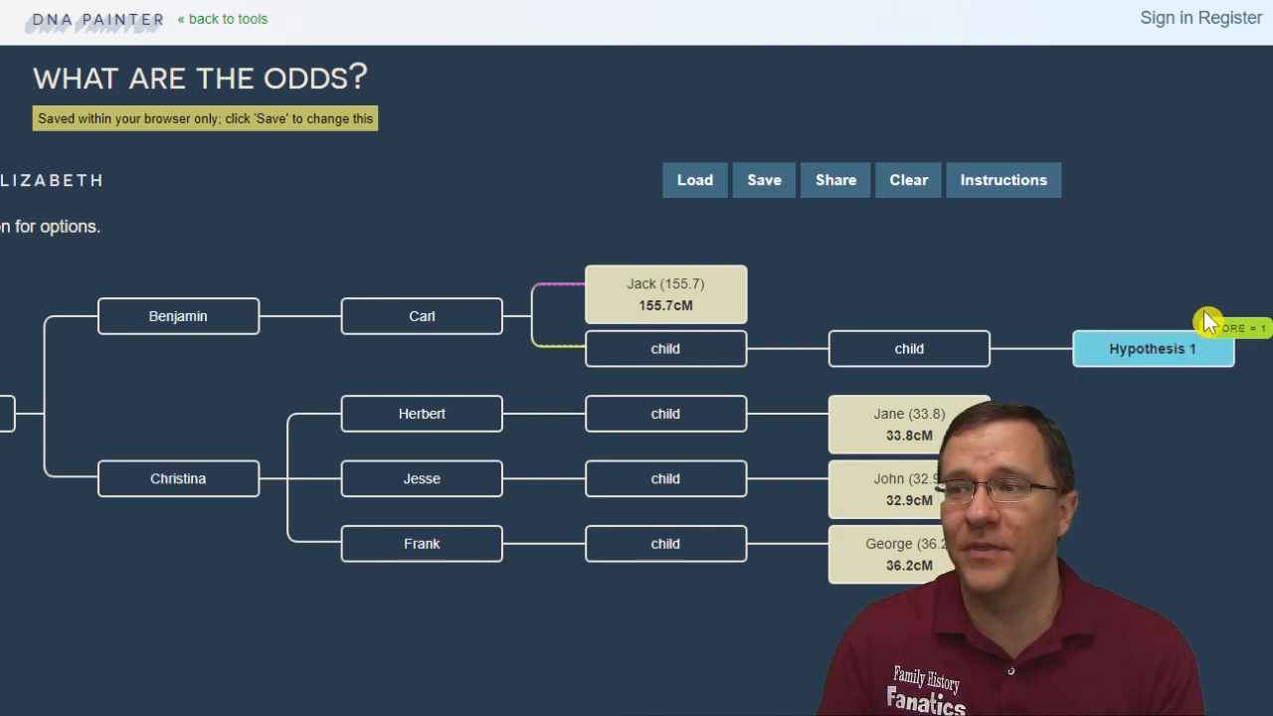
mouse_move(1188, 361)
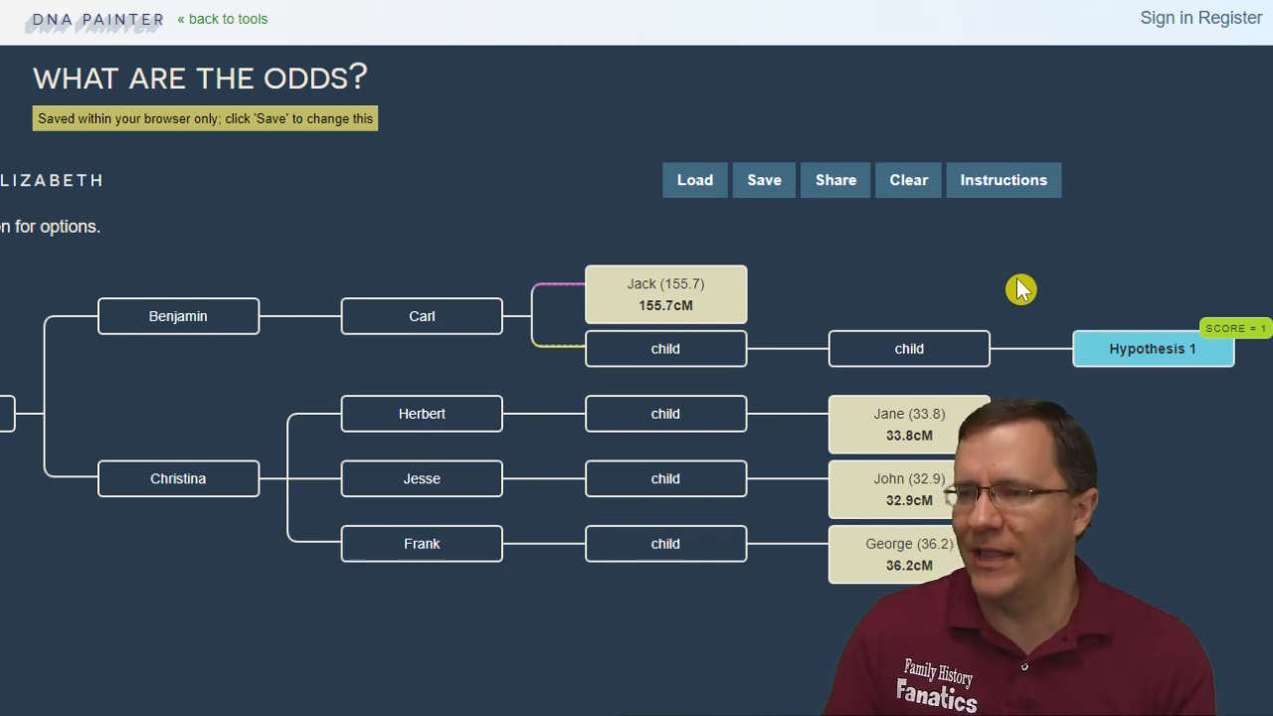
left_click(731, 358)
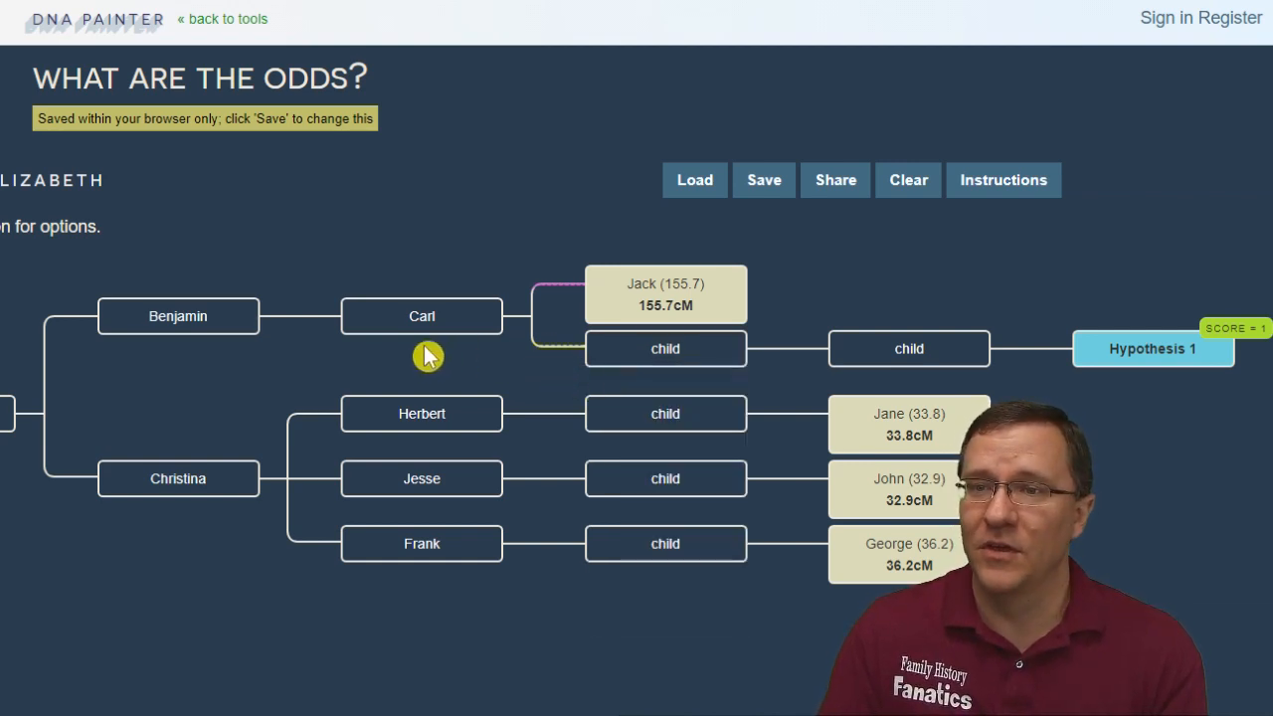
mouse_move(617, 348)
Step: Add a second child to the first person of the upper branch and extend that child's line by three more generations
mouse_move(256, 318)
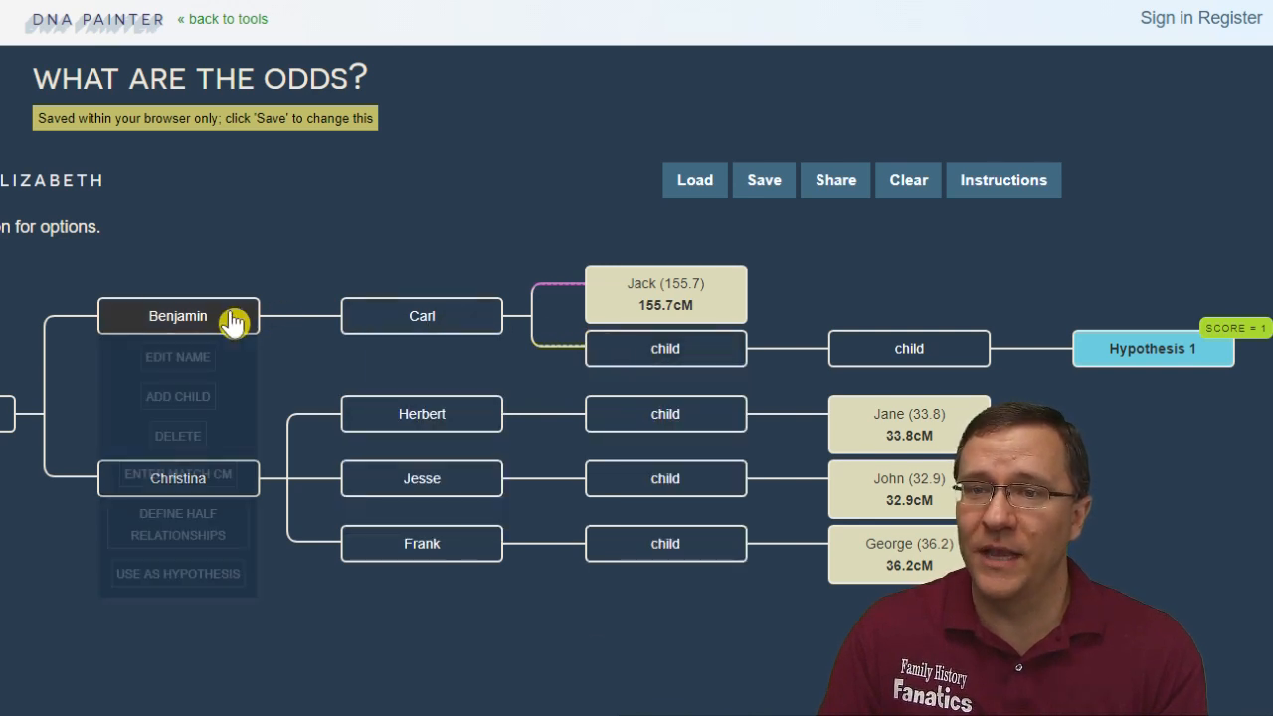
left_click(164, 396)
mouse_move(466, 424)
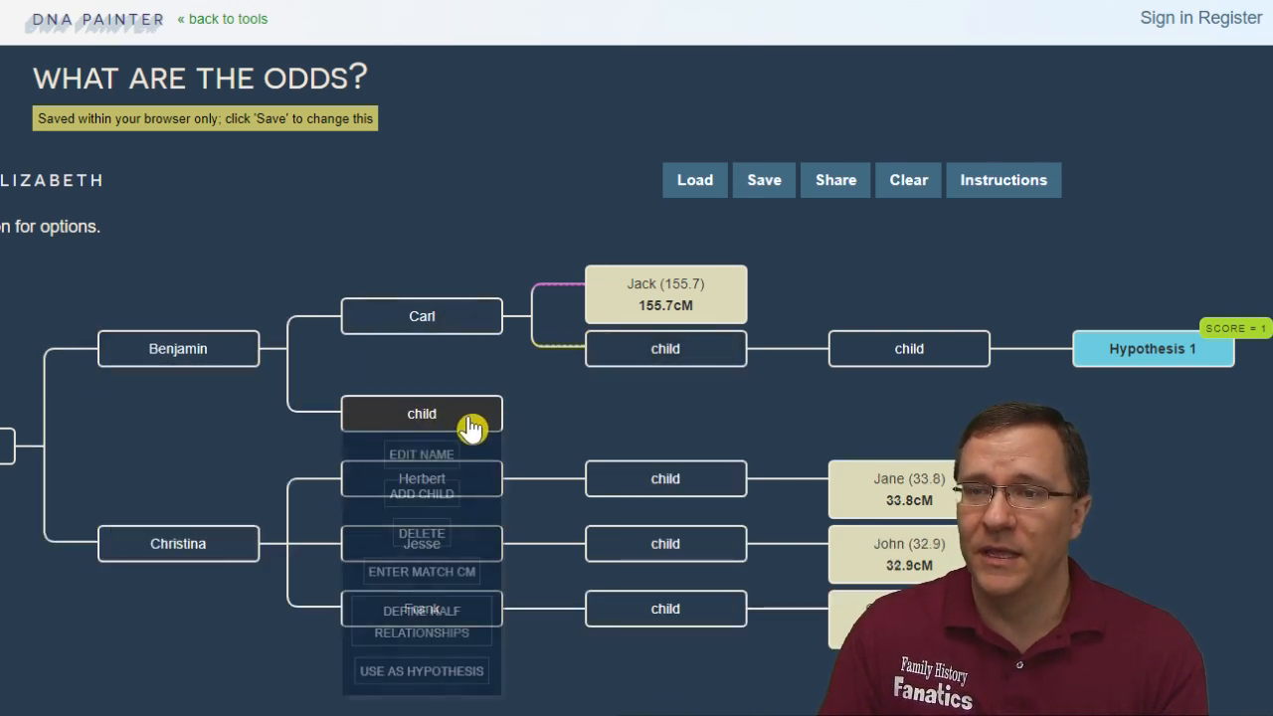
left_click(440, 492)
mouse_move(724, 424)
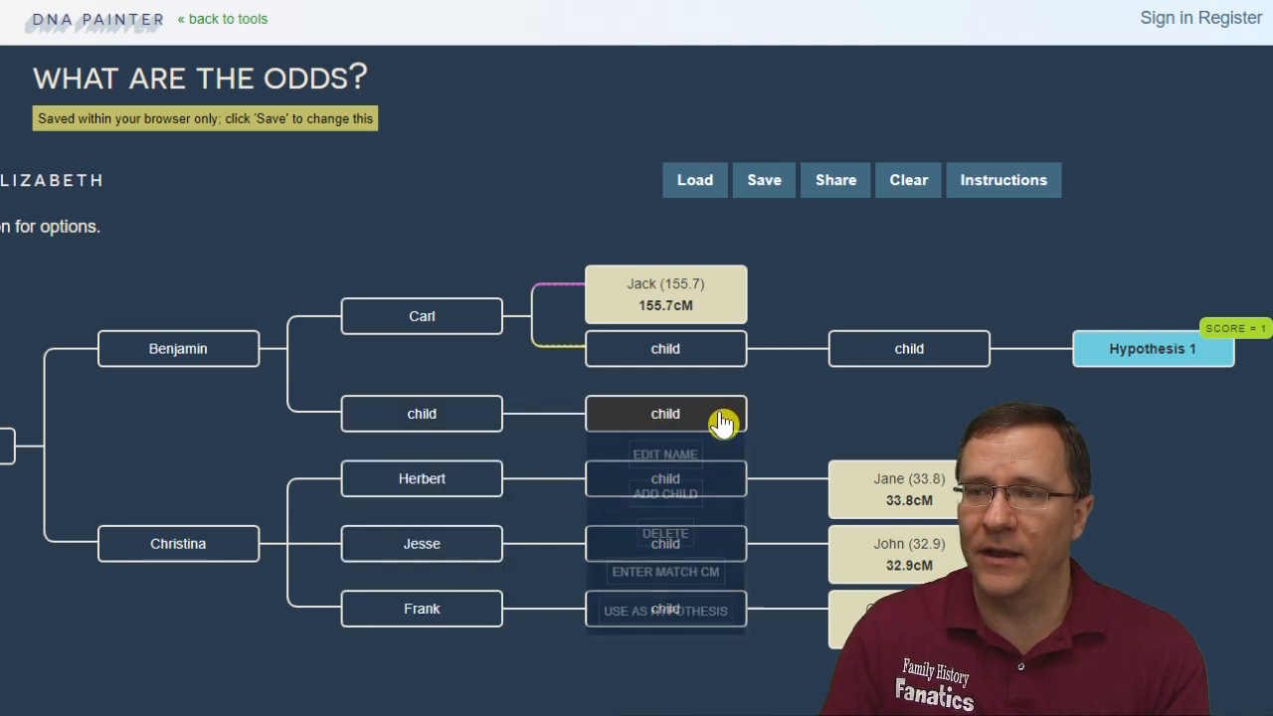
left_click(686, 492)
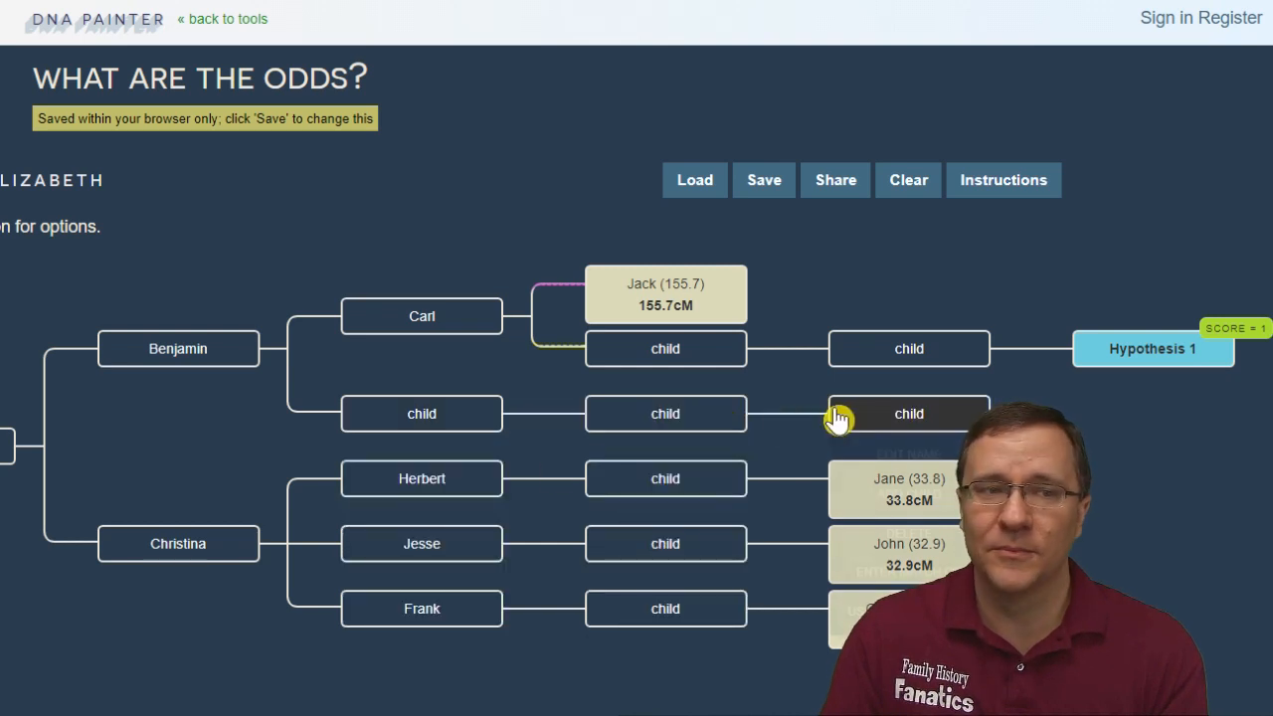
mouse_move(858, 413)
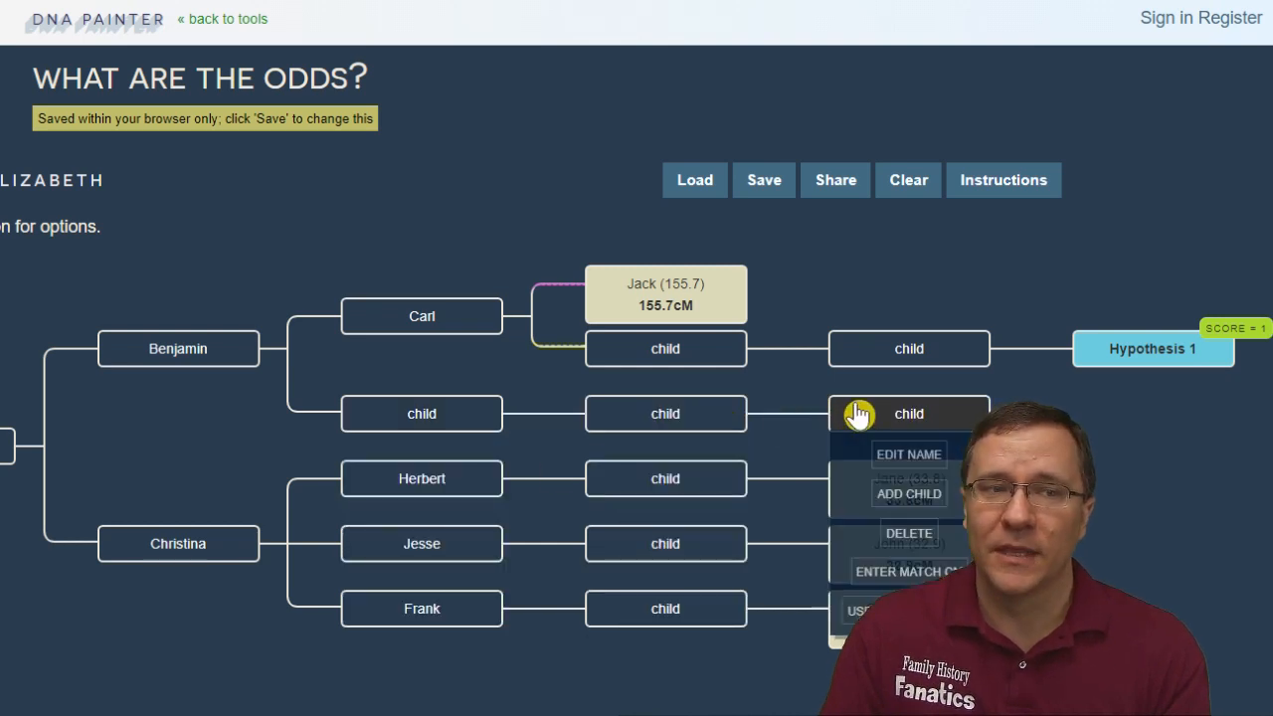
left_click(895, 494)
Step: Use the last two descendants of the upper branch's new line as hypotheses for the target person
mouse_move(945, 414)
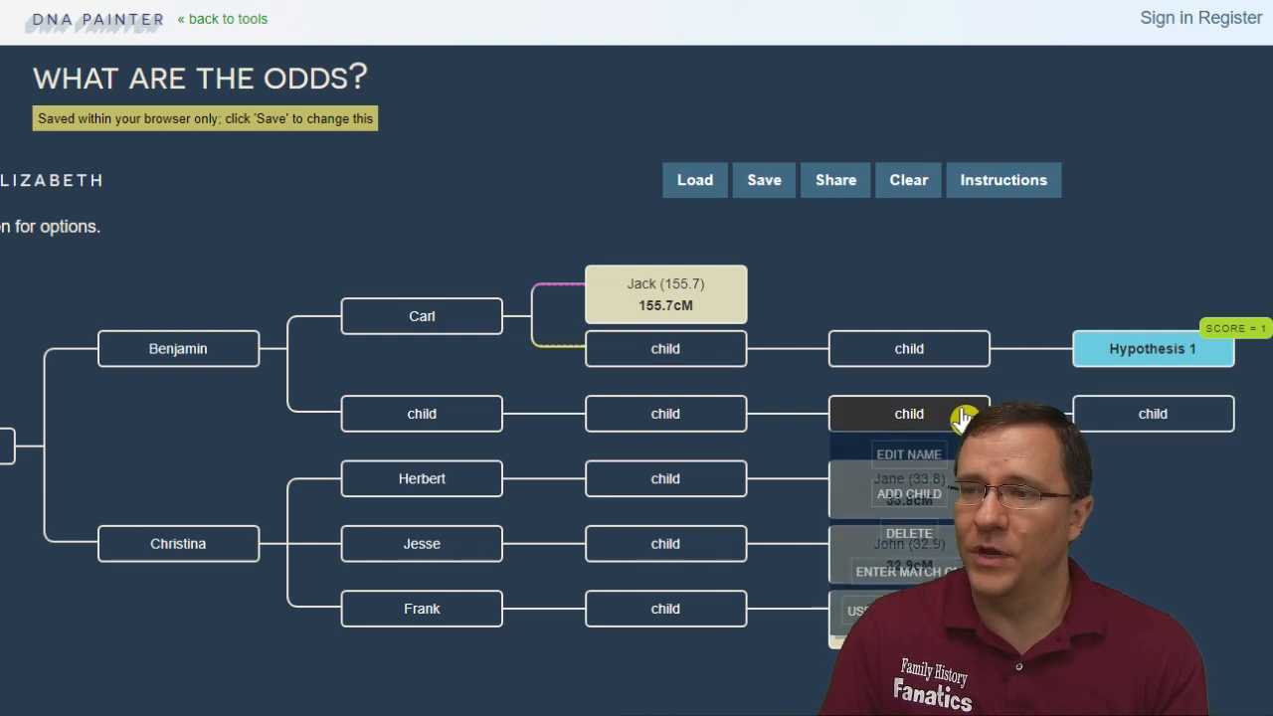
left_click(863, 610)
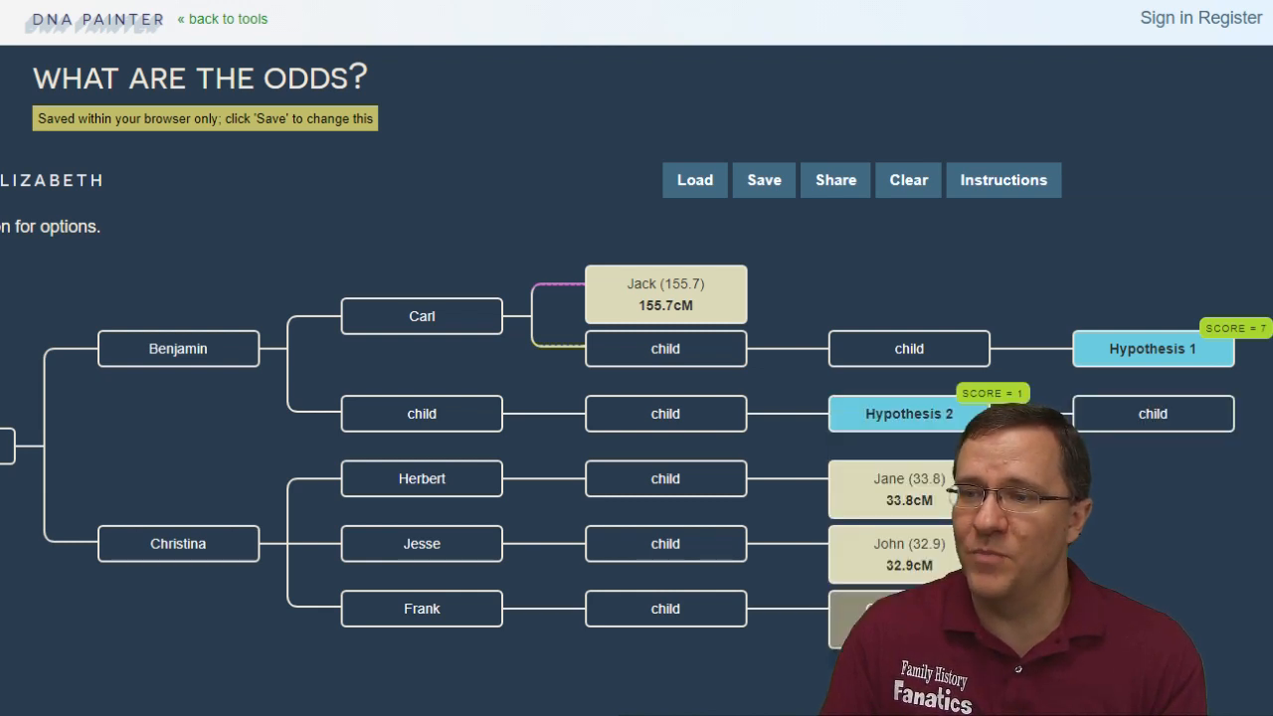
mouse_move(1150, 426)
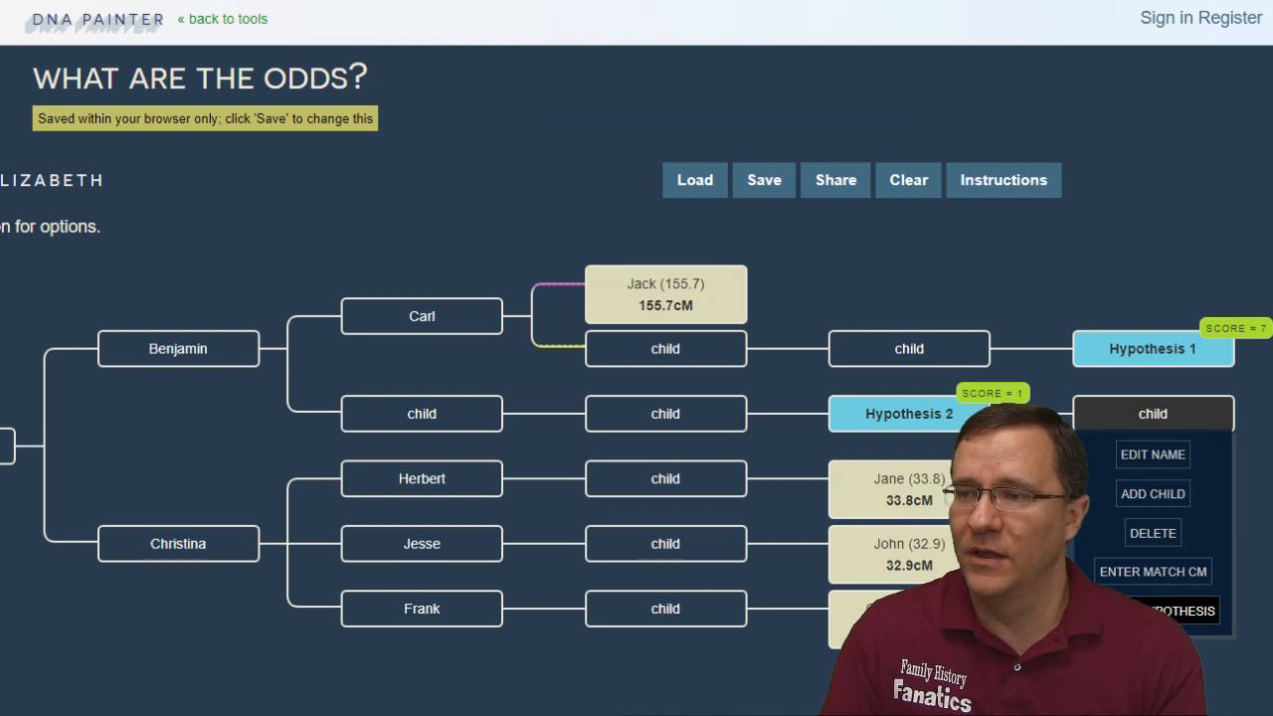
left_click(1154, 609)
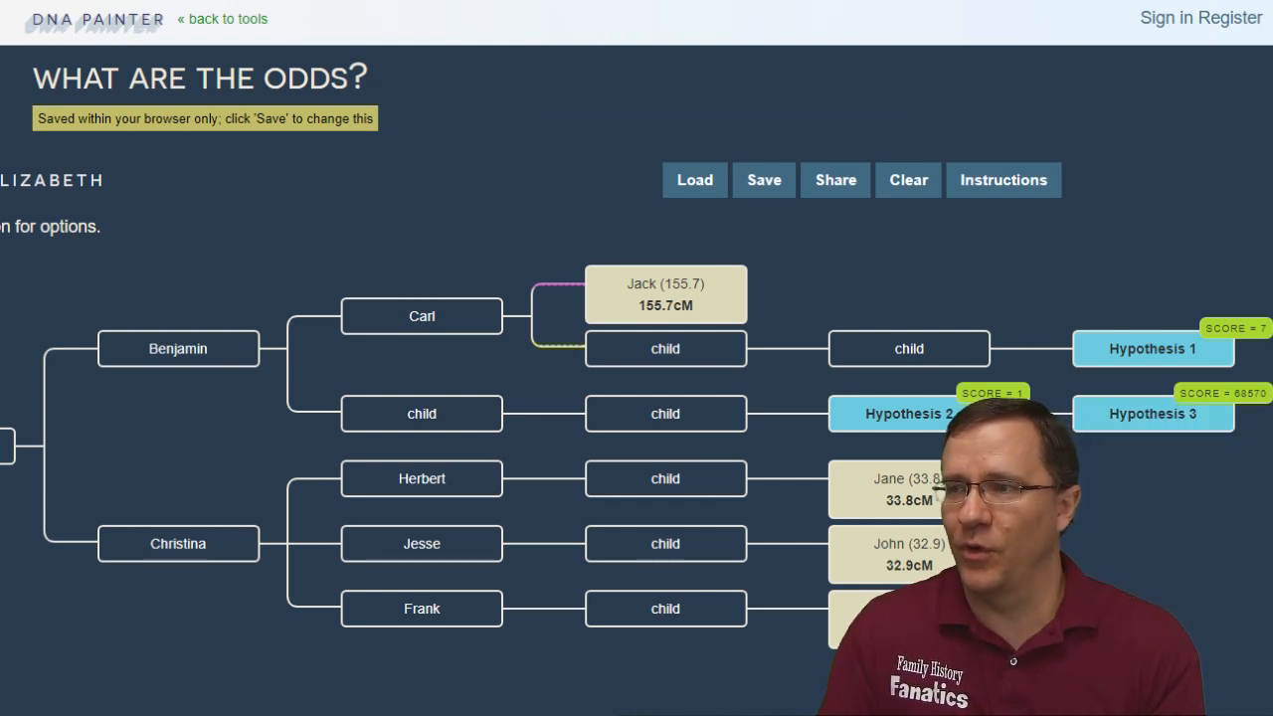
Step: Compare the three hypotheses' scores in the tree and examine their ranked probabilities in the Hypotheses section below it
mouse_move(242, 374)
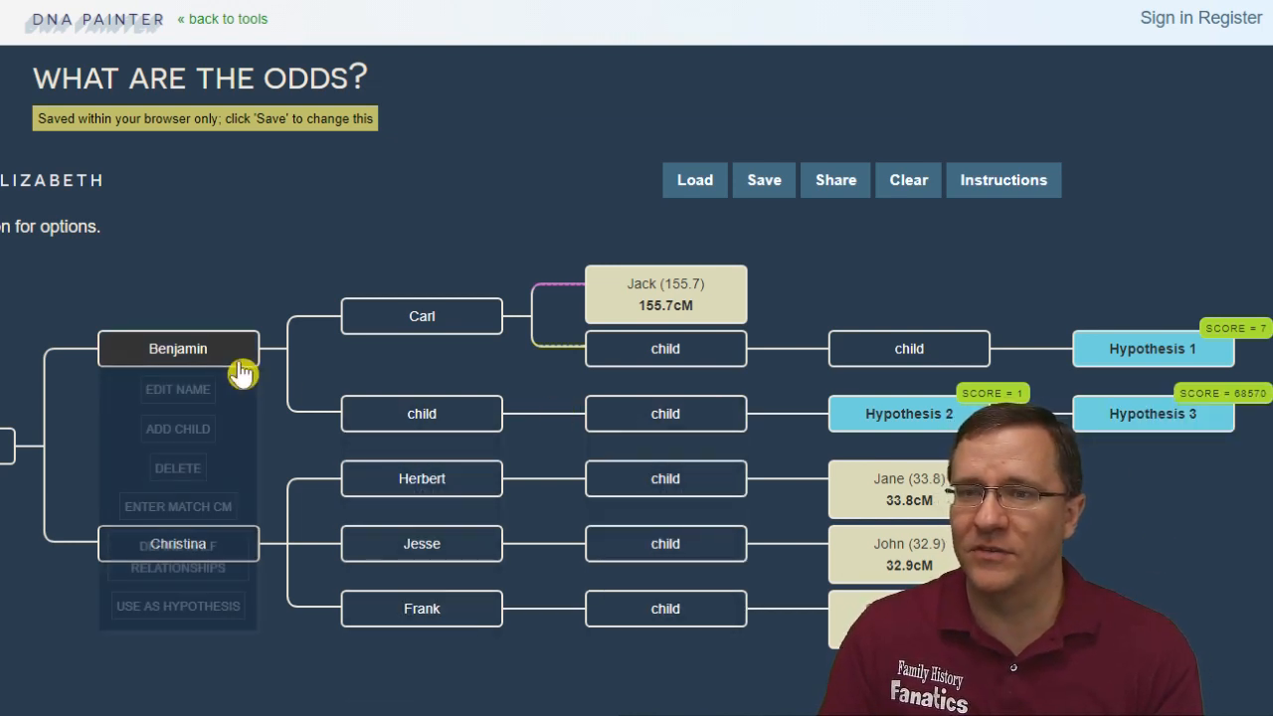
mouse_move(659, 301)
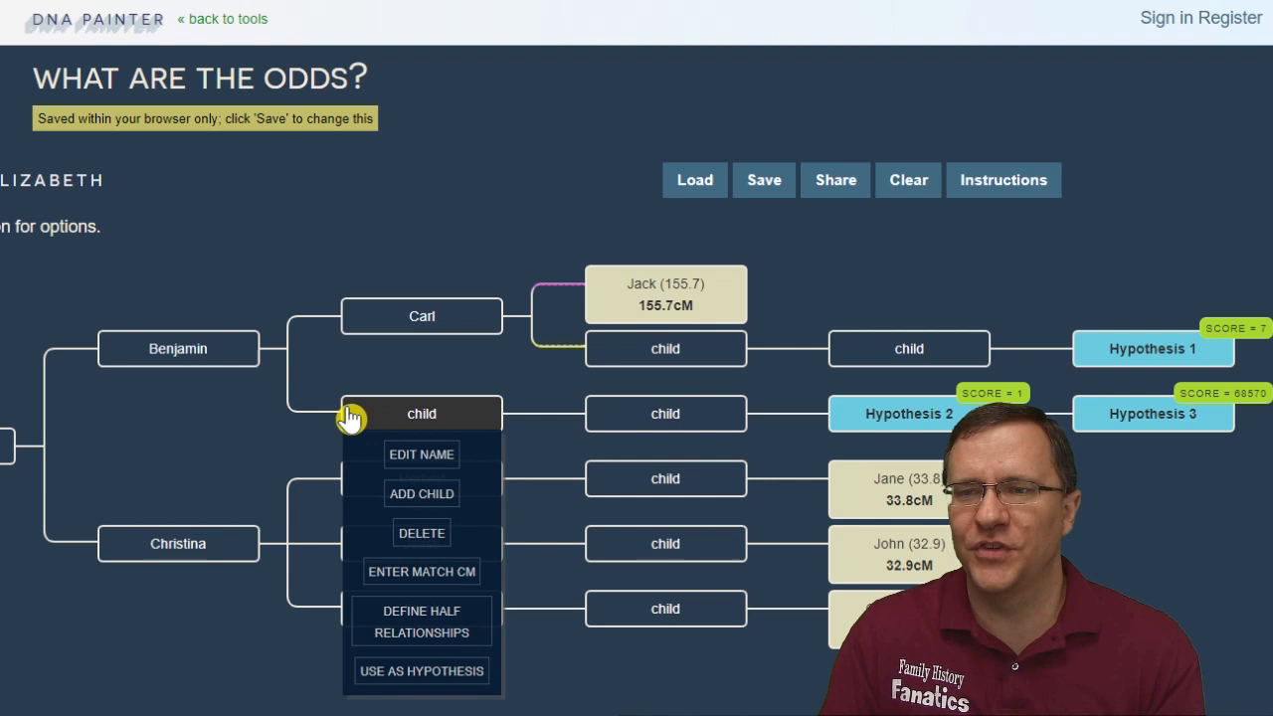
mouse_move(423, 421)
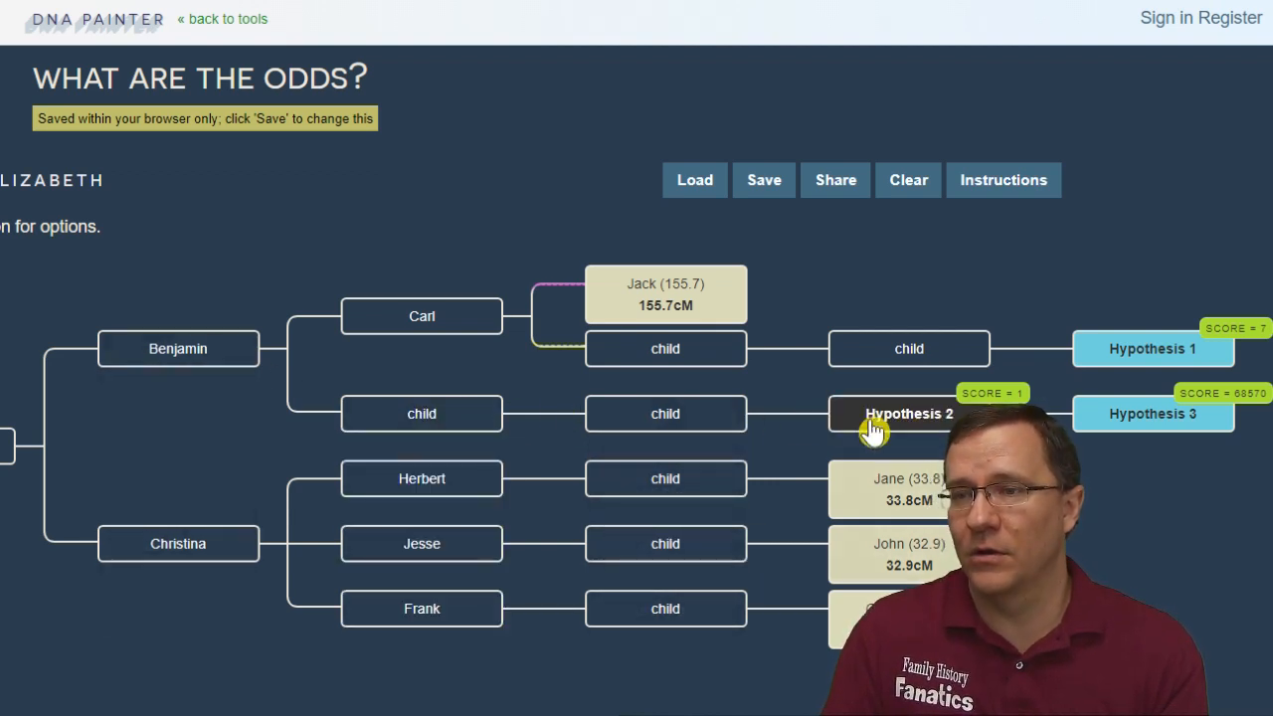
mouse_move(1114, 422)
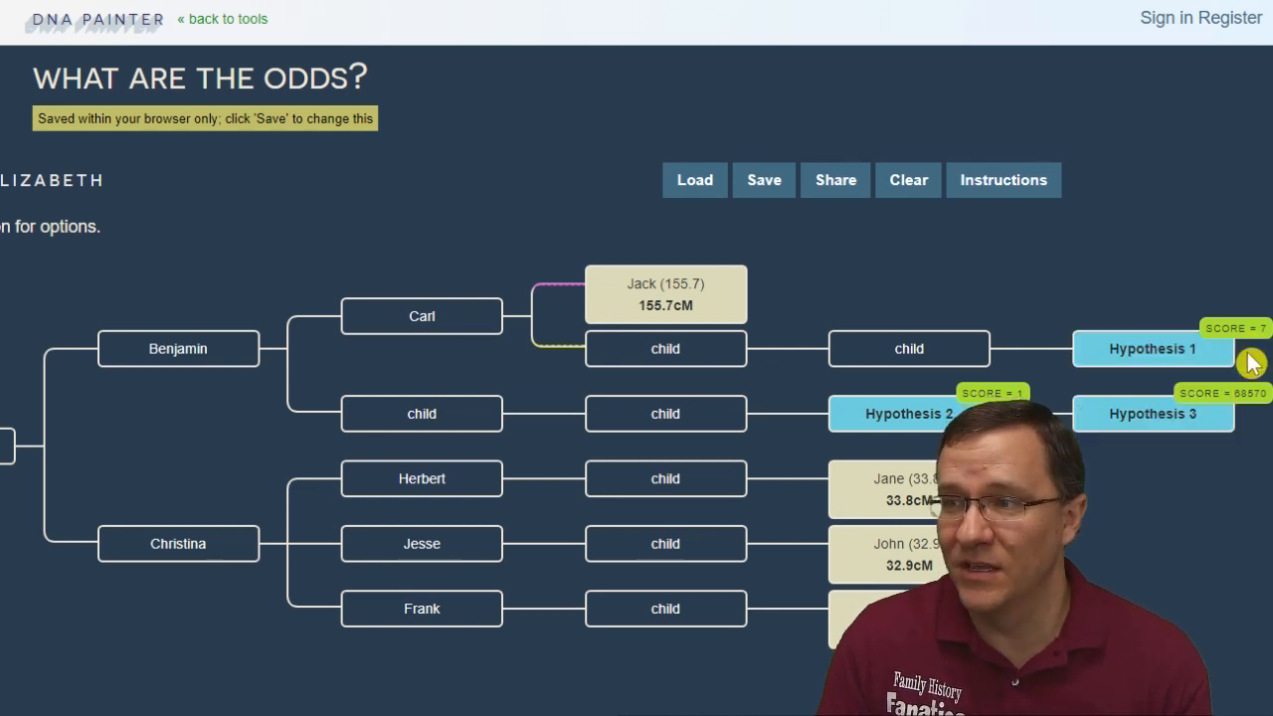
mouse_move(1212, 440)
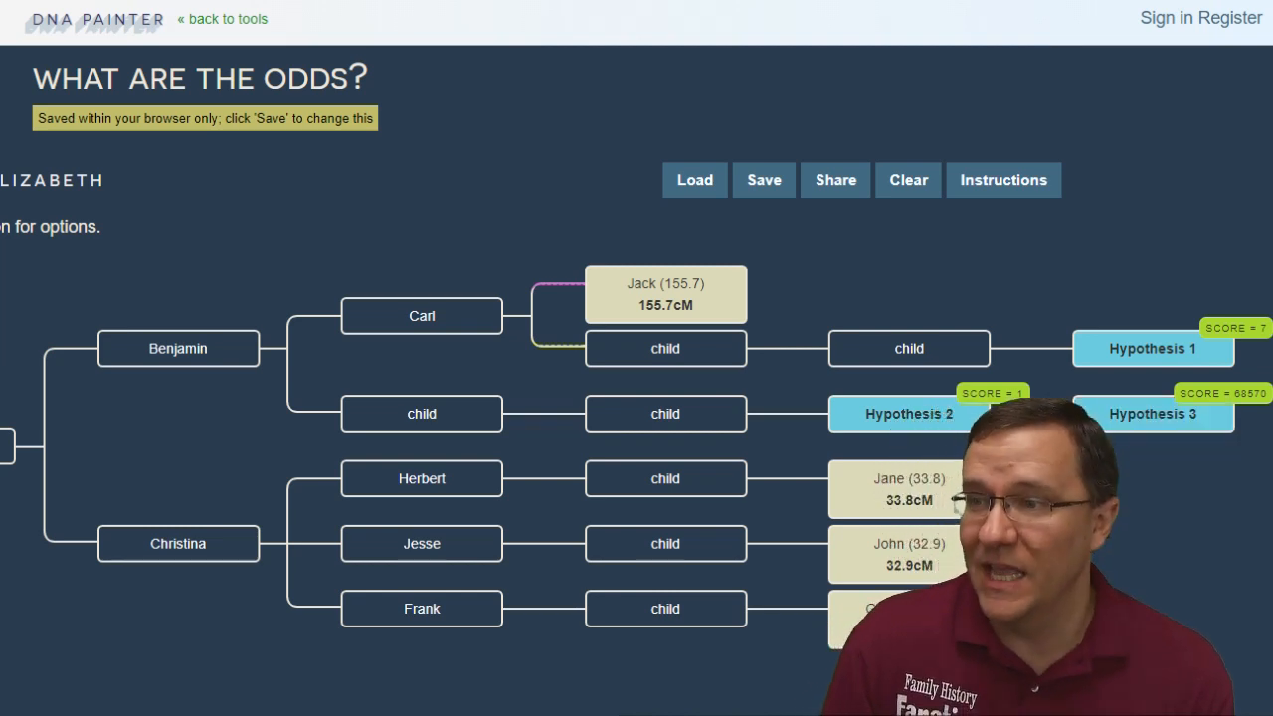
mouse_move(945, 416)
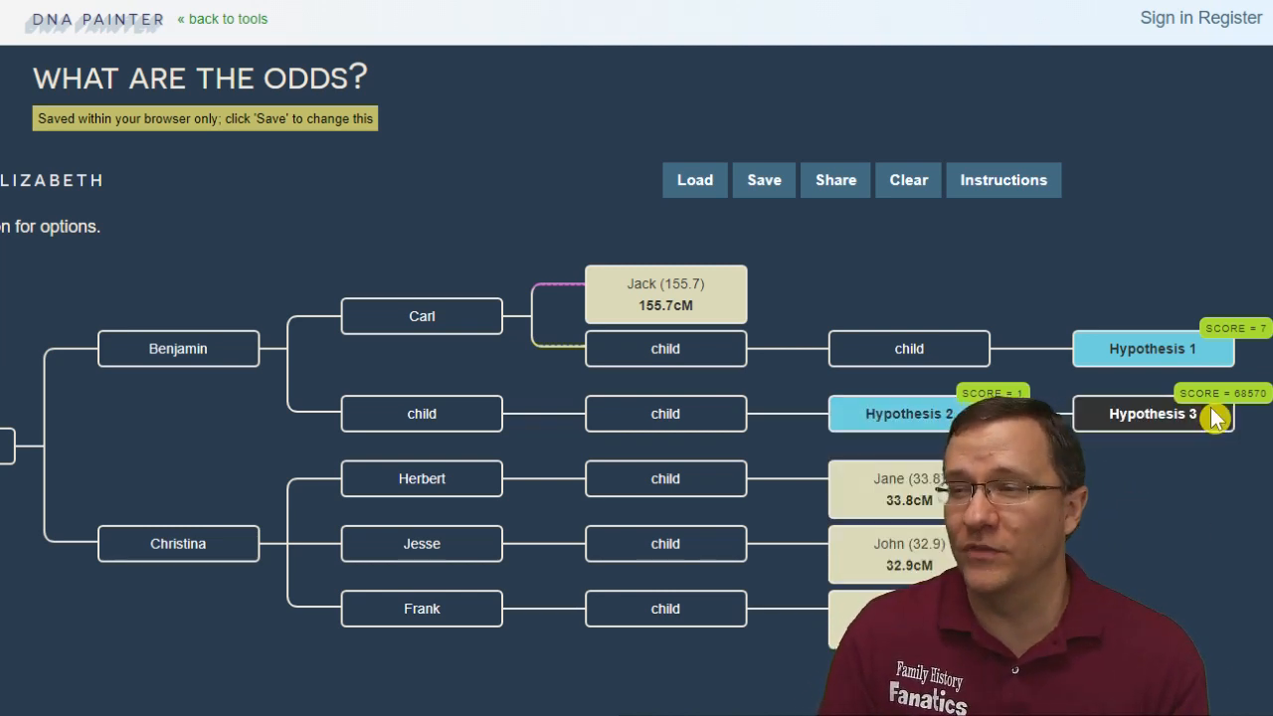
scroll(1270, 161, "down", 6)
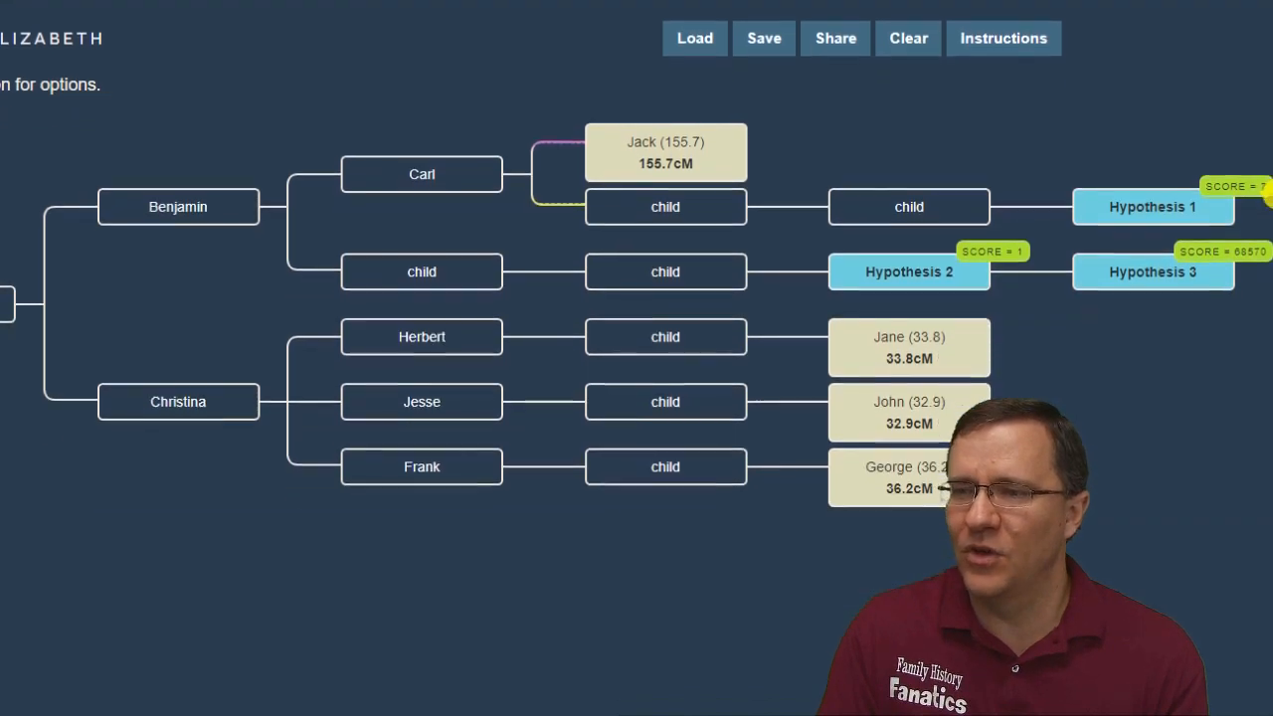
scroll(1259, 288, "down", 6)
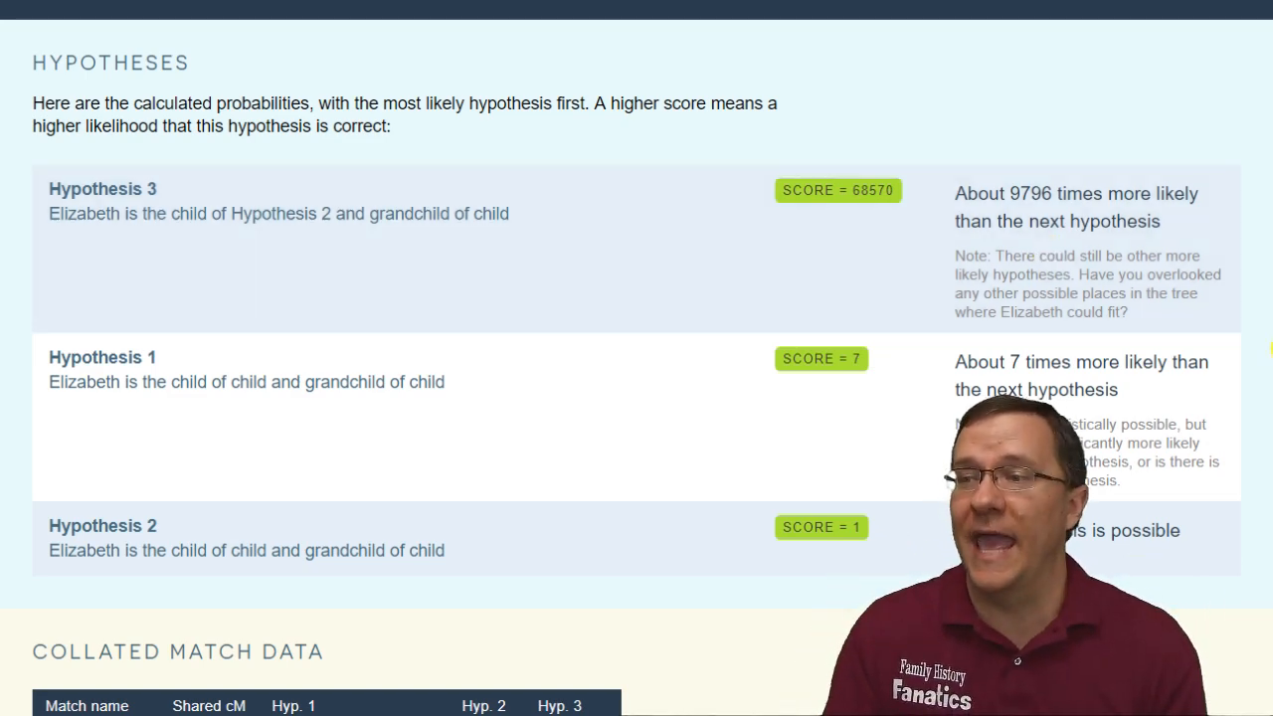
scroll(1263, 338, "up", 10)
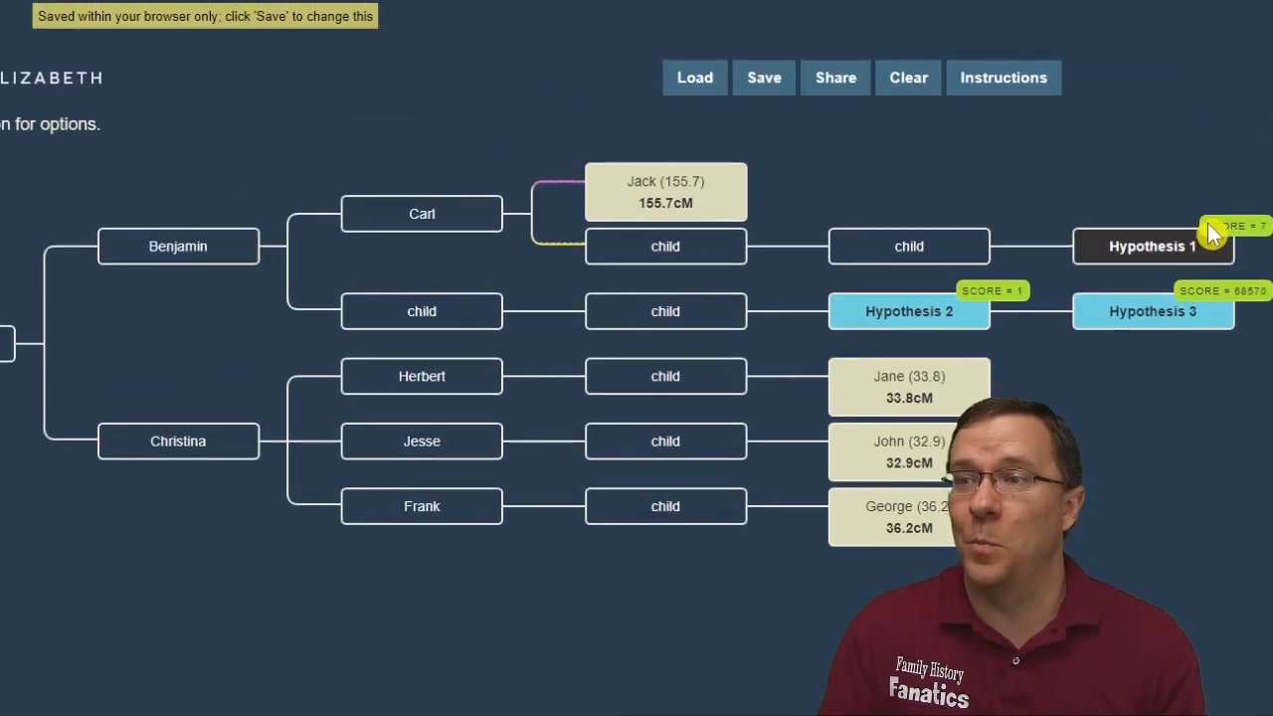
left_click(1166, 320)
left_click(1135, 316)
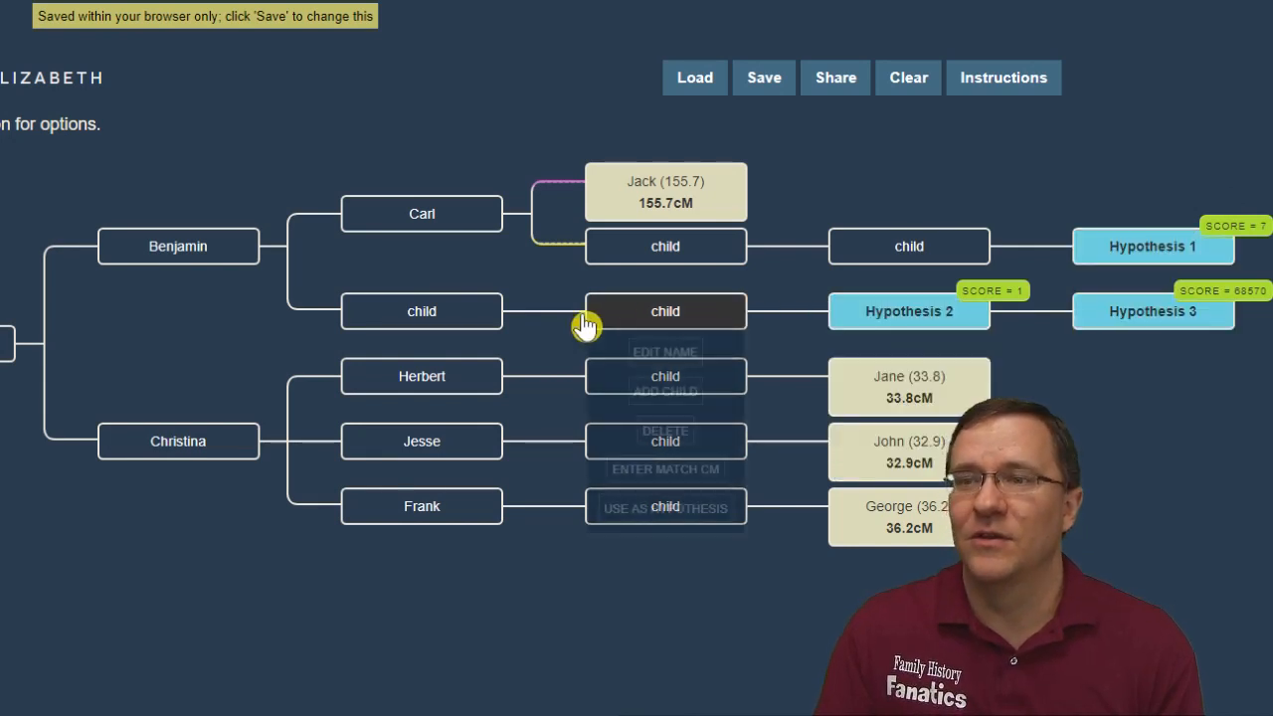
Step: Add a third child to the first person of the upper branch and define that child as a half-sibling of both other children
mouse_move(251, 256)
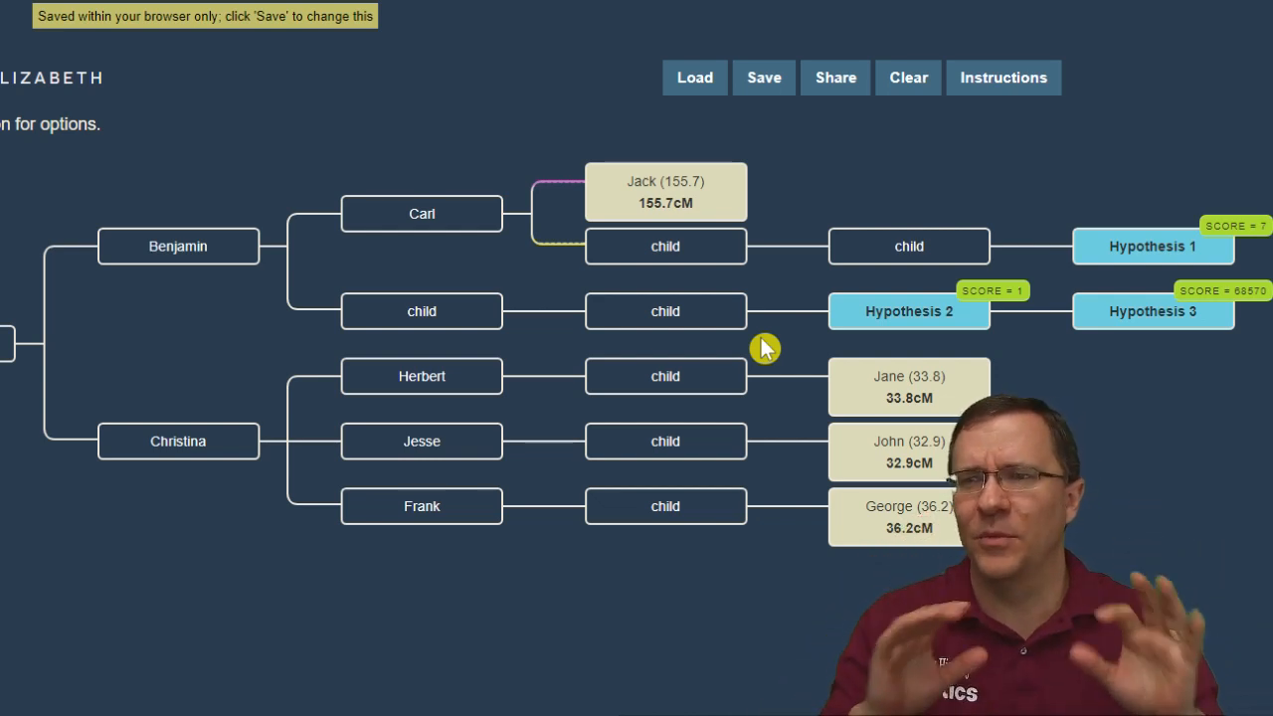
left_click(244, 257)
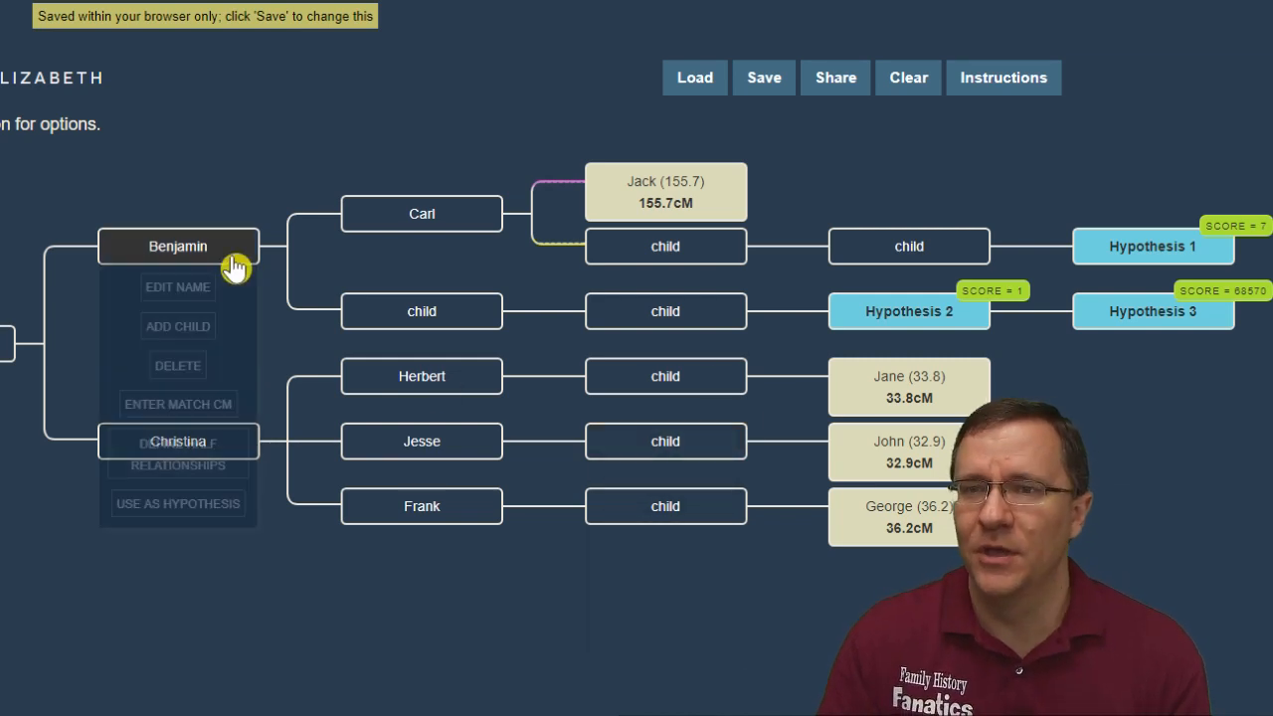
left_click(198, 330)
left_click(418, 383)
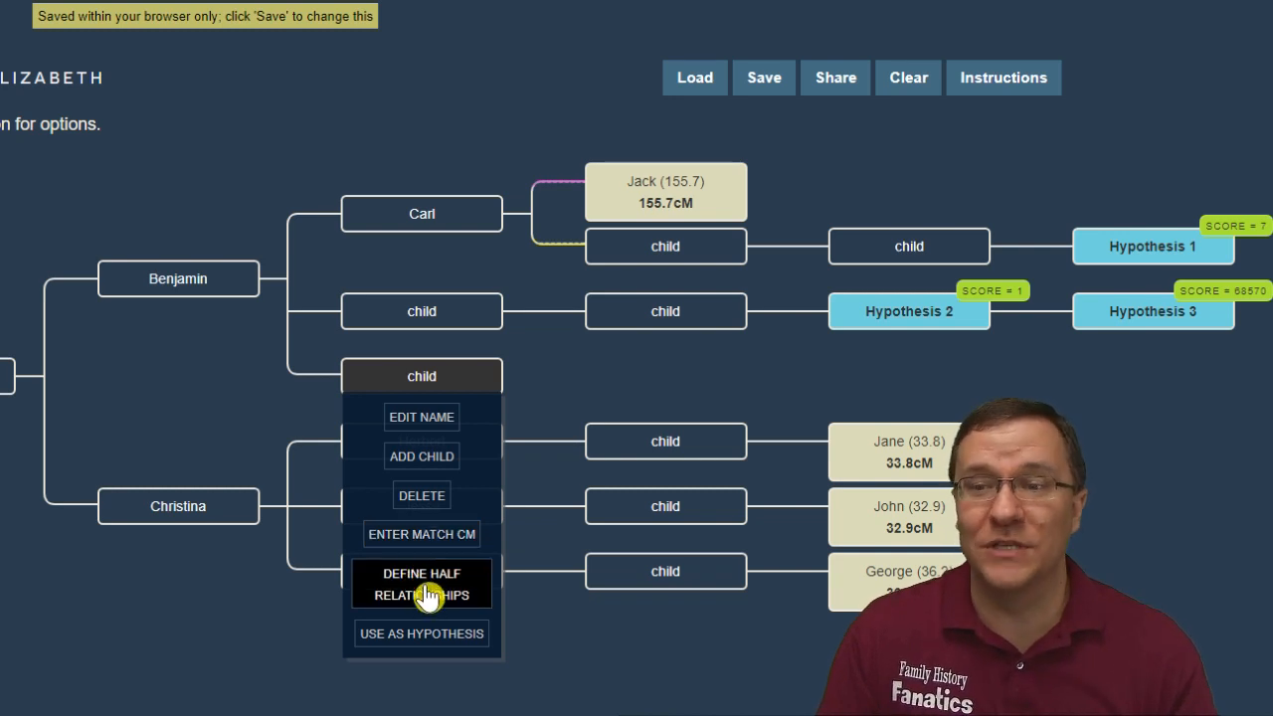
left_click(427, 595)
left_click(364, 503)
left_click(368, 534)
left_click(406, 586)
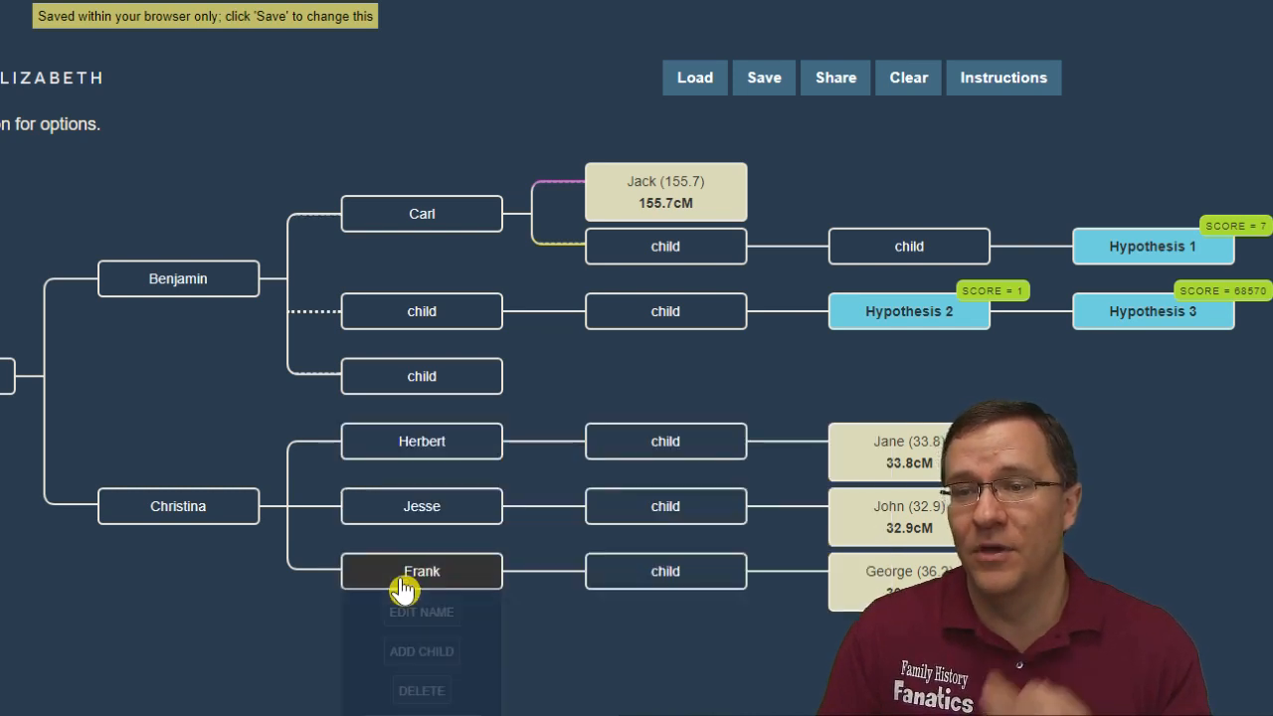
left_click(368, 314)
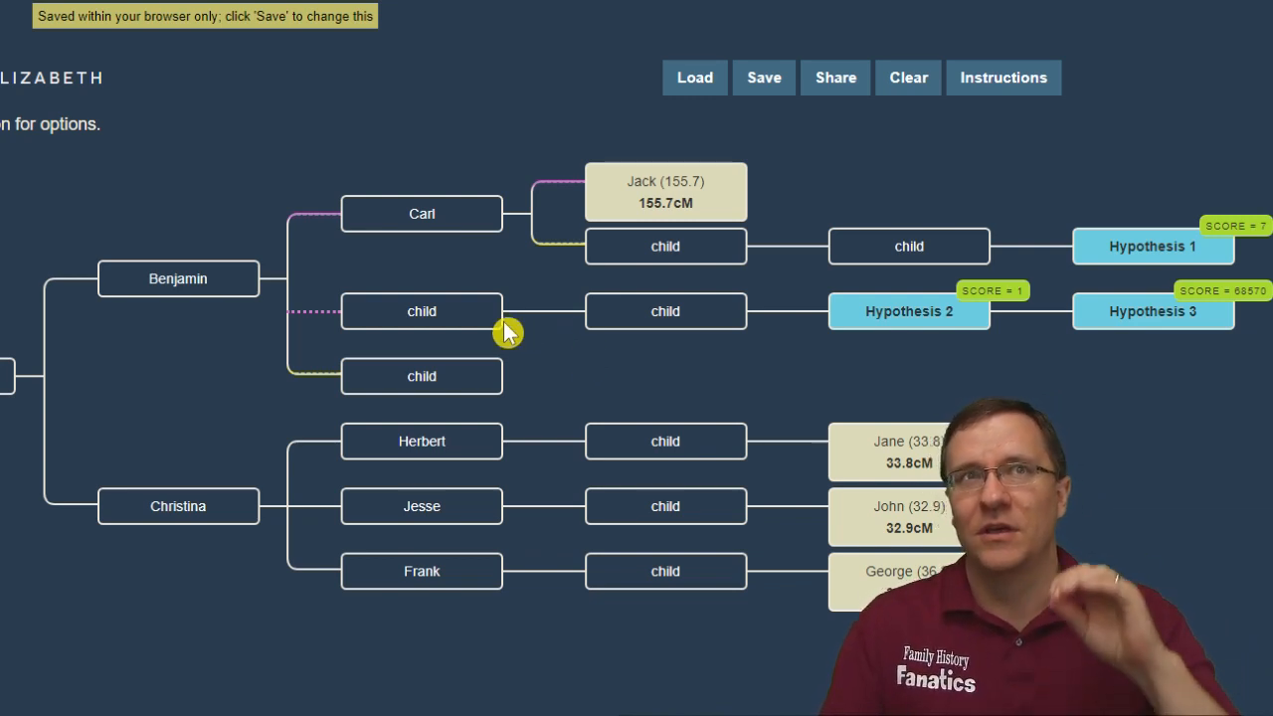
mouse_move(473, 245)
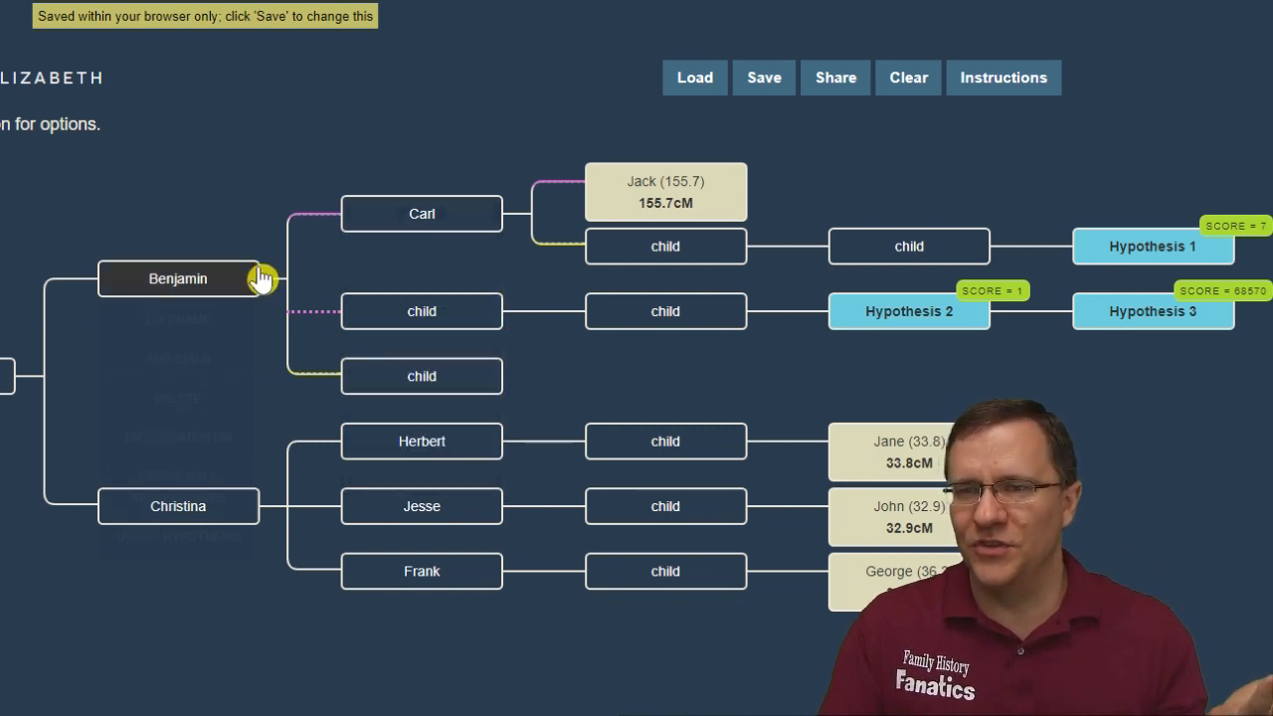
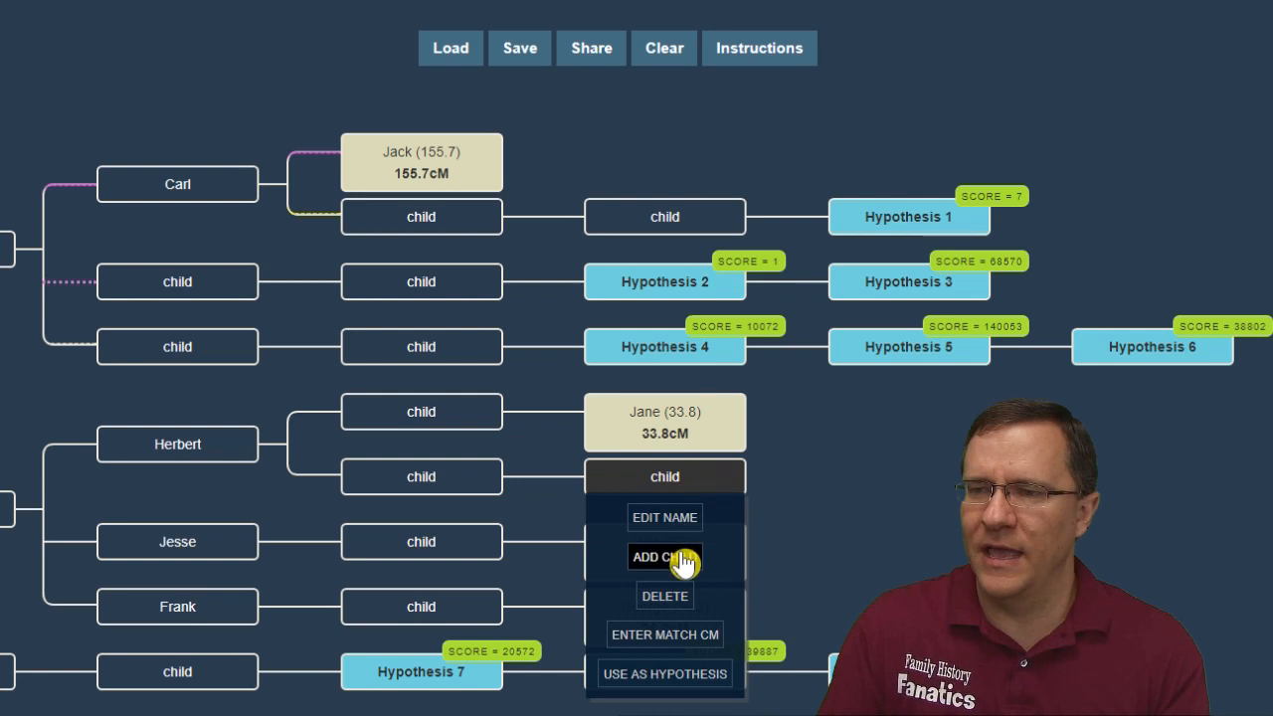
Step: Extend the line directly below the 33.8 cM match by one generation and use the new descendant as a hypothesis
mouse_move(905, 478)
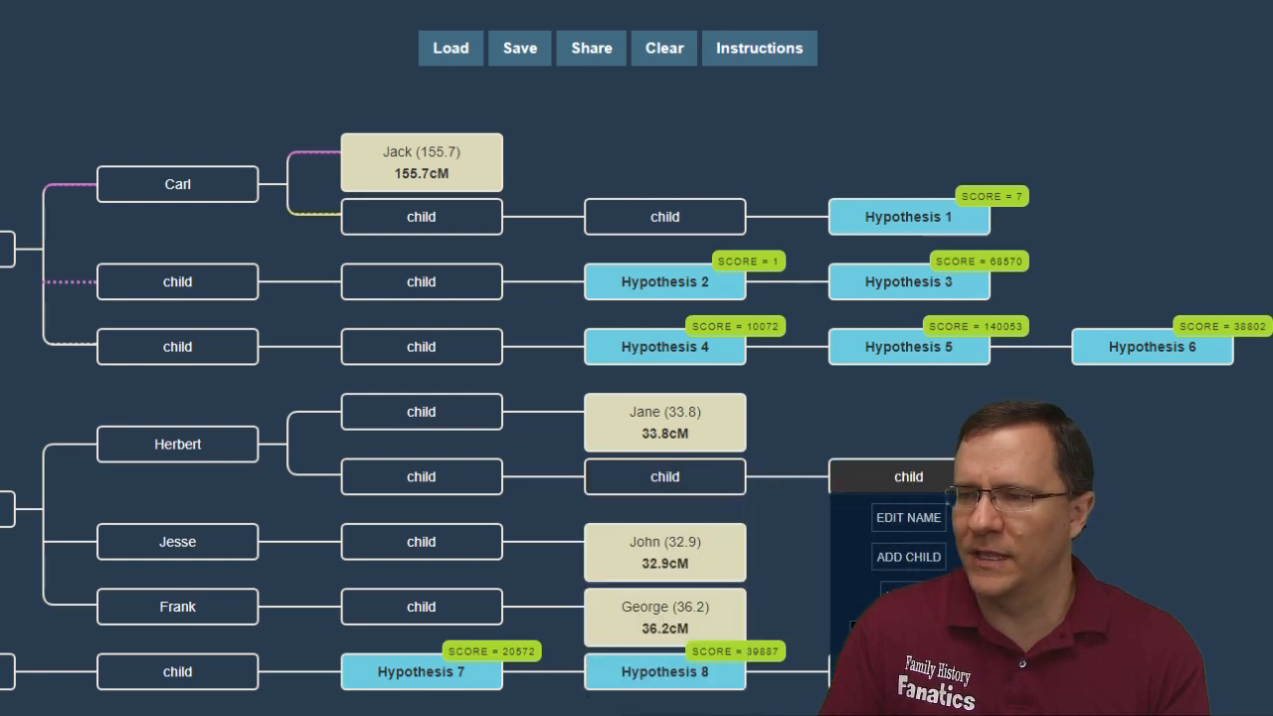
left_click(910, 635)
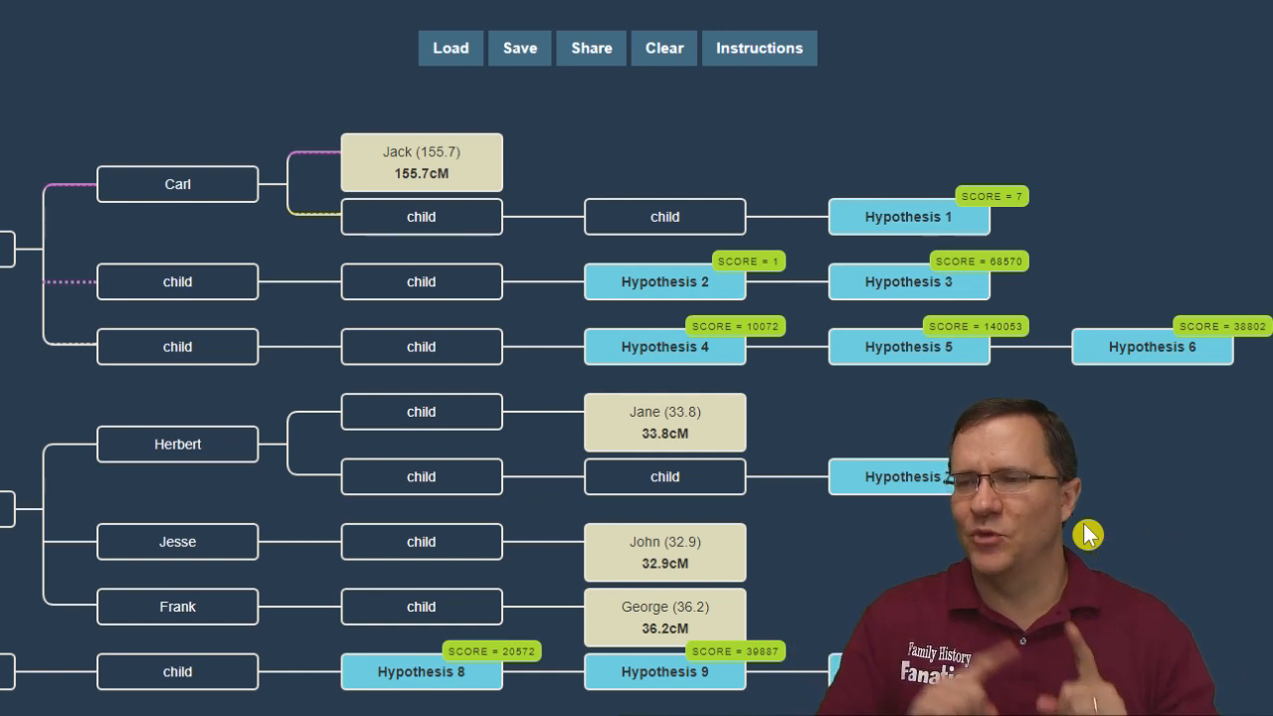
mouse_move(960, 480)
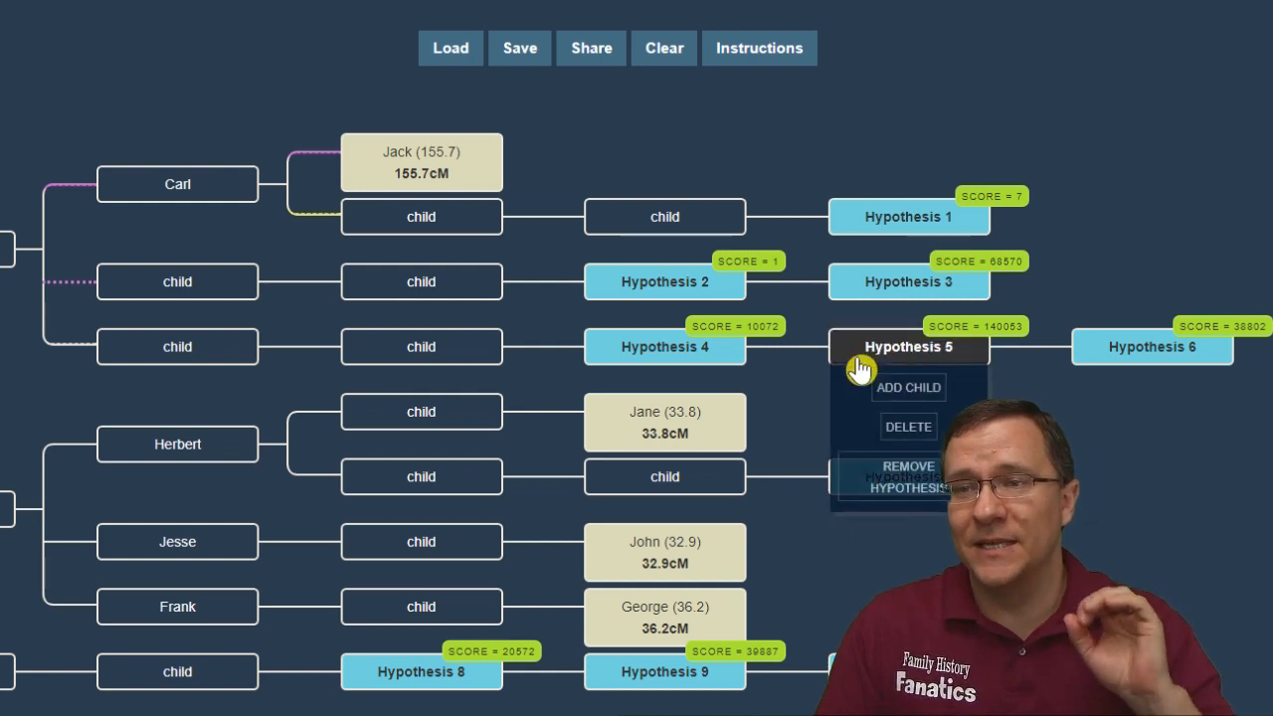
Step: Delete the hypothesis line directly below the 33.8 cM match, including all of its descendants
mouse_move(626, 295)
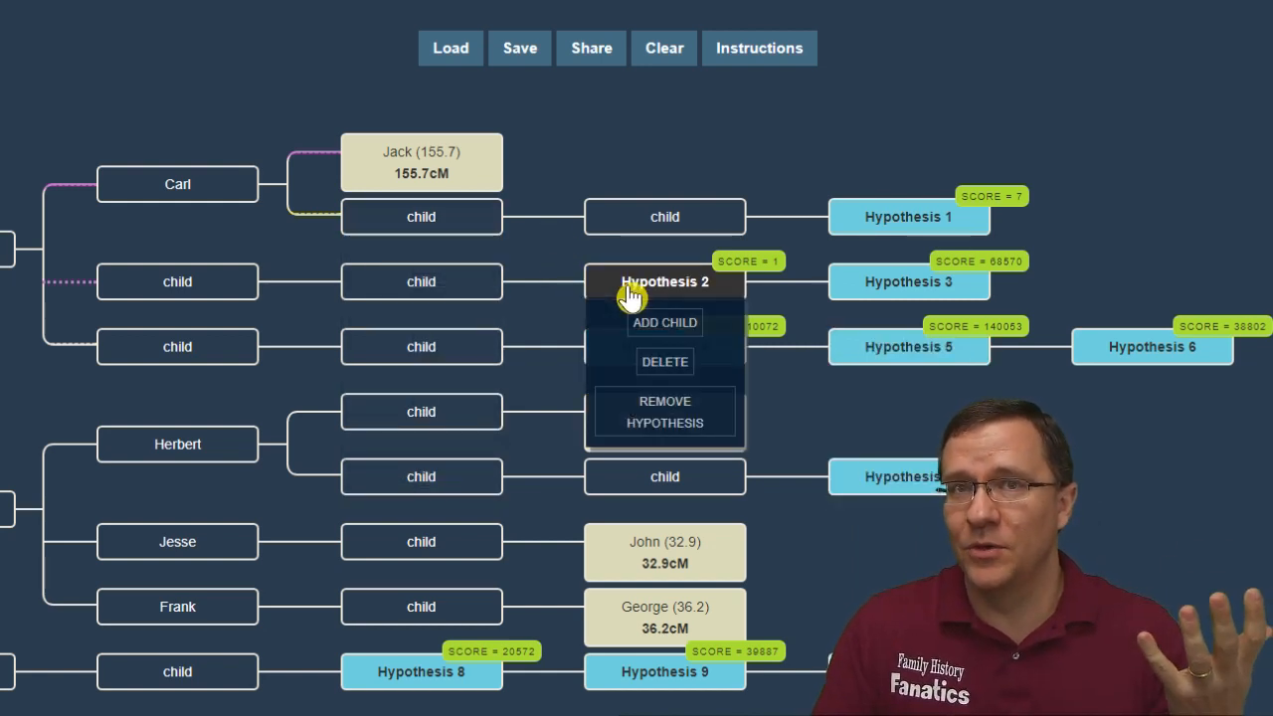
mouse_move(950, 286)
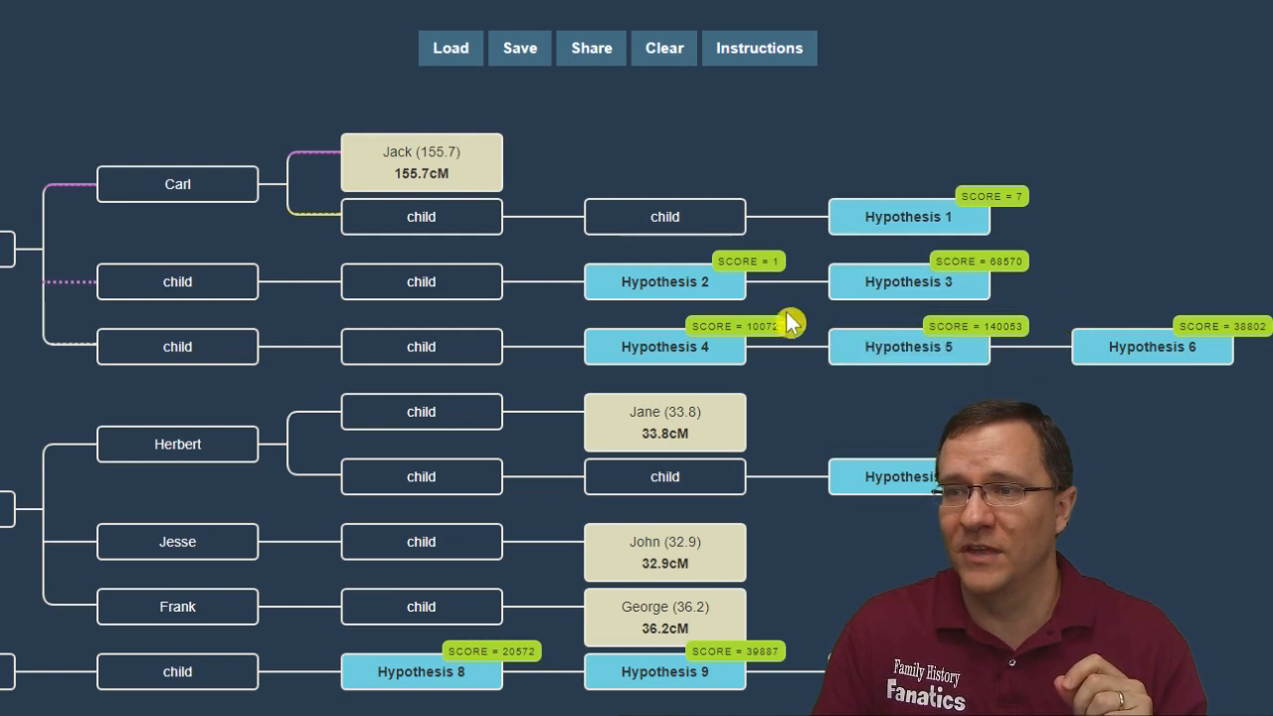
mouse_move(470, 179)
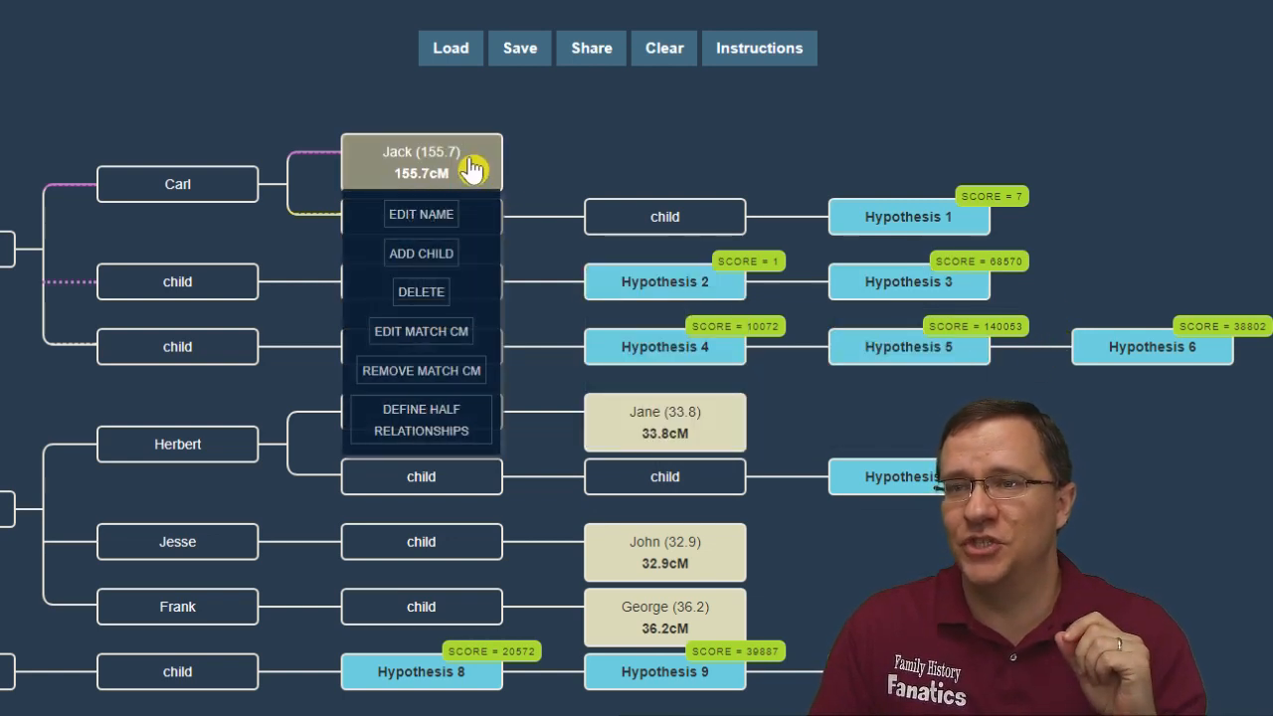
mouse_move(664, 348)
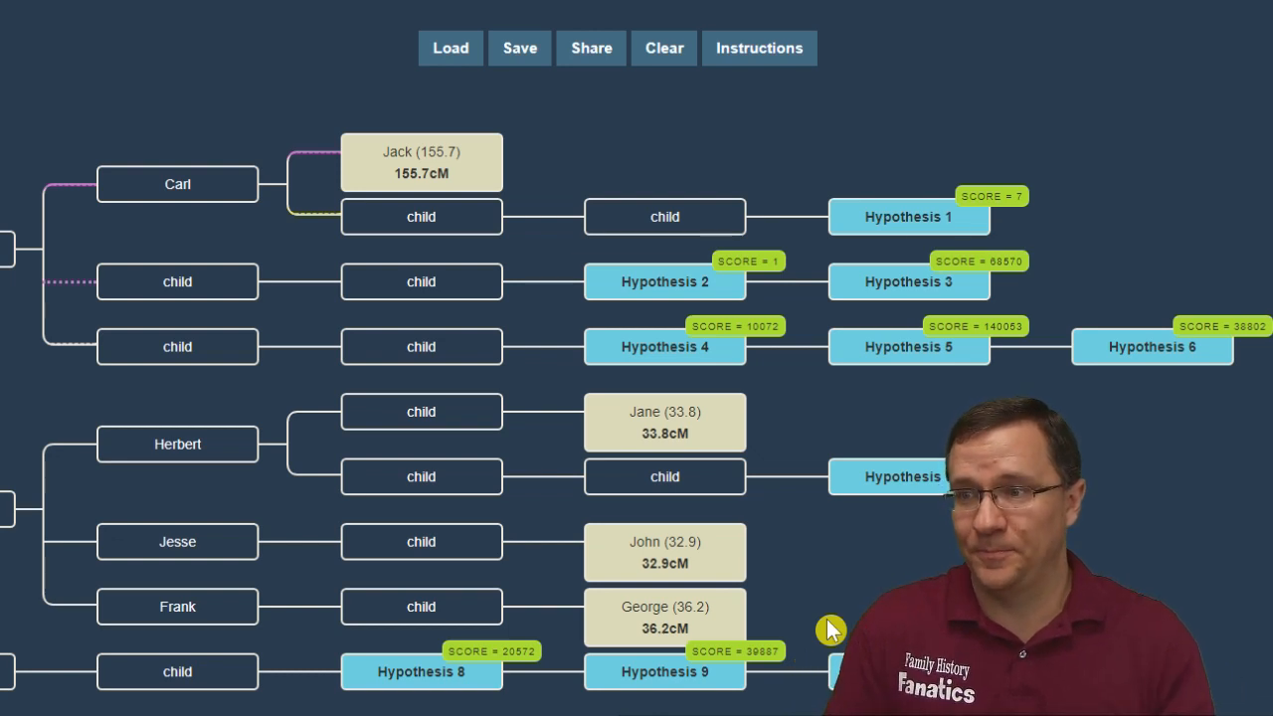
left_click(930, 481)
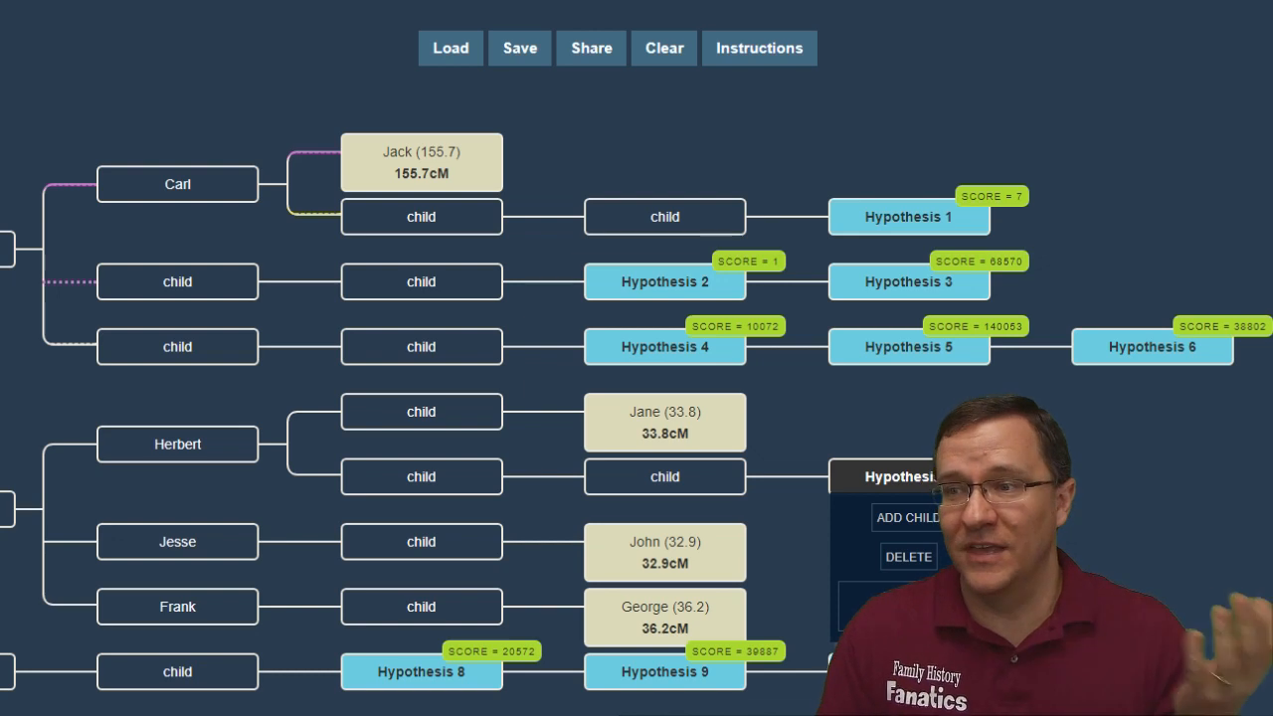
left_click(908, 557)
left_click(712, 489)
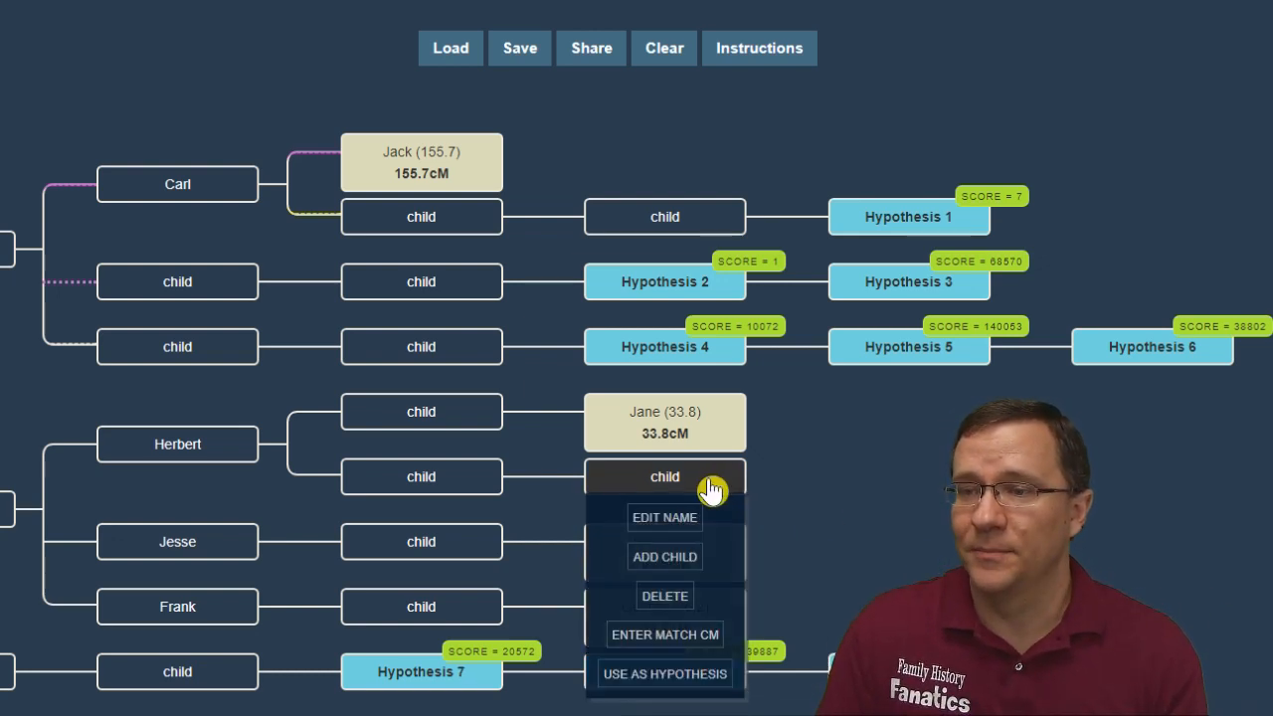
left_click(407, 484)
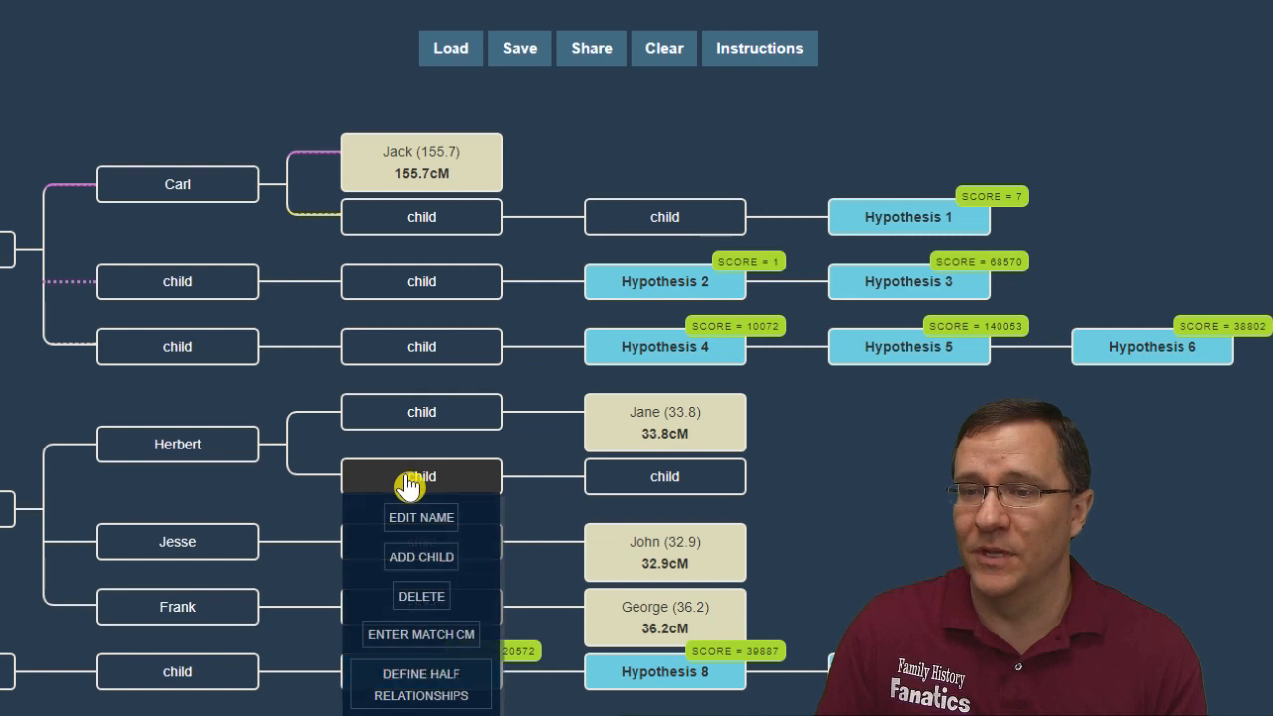
left_click(422, 599)
left_click(436, 639)
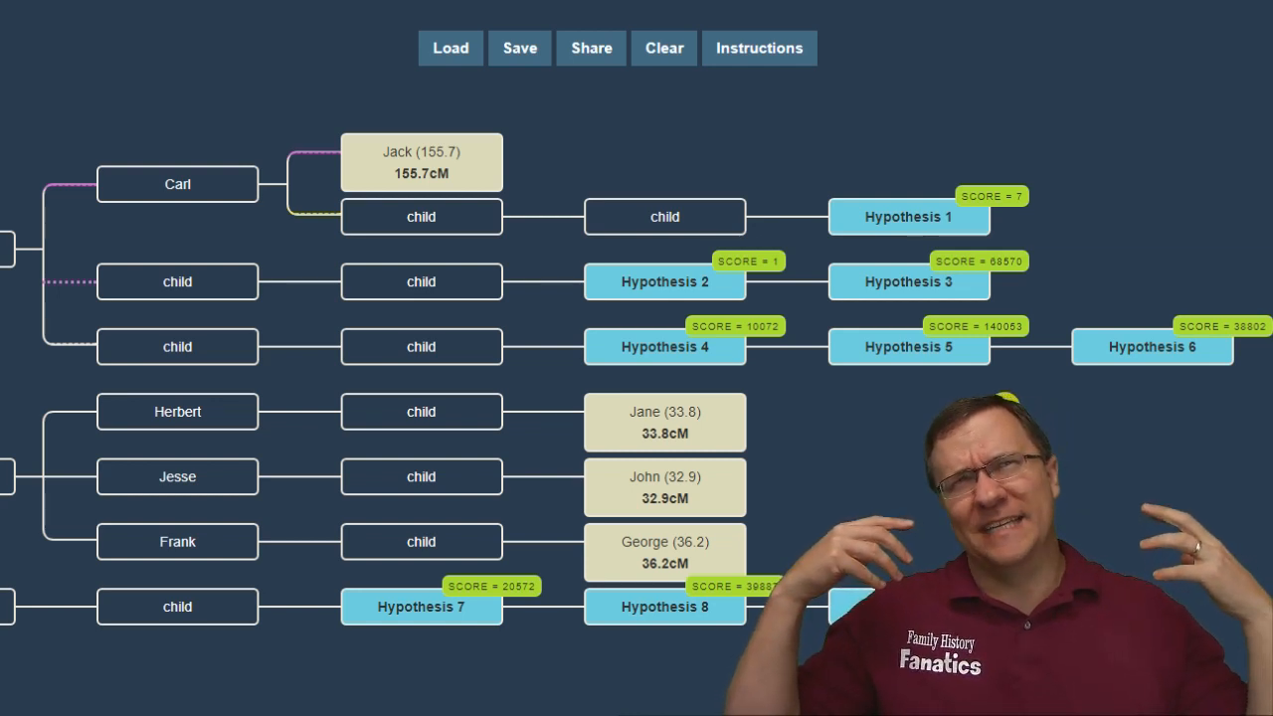
Step: Examine how the hypotheses in the root couple's third line relate to the 155.7 cM match, and compare their scores with the upper branch's
left_click(444, 619)
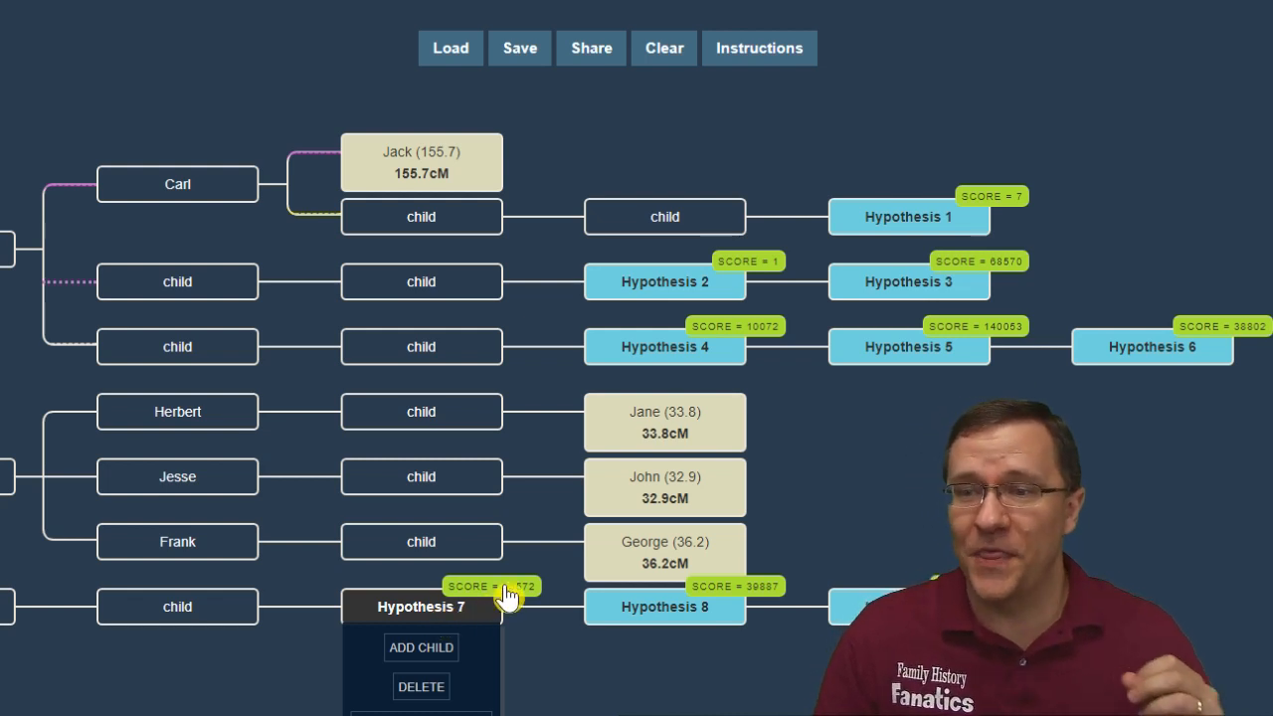
mouse_move(975, 341)
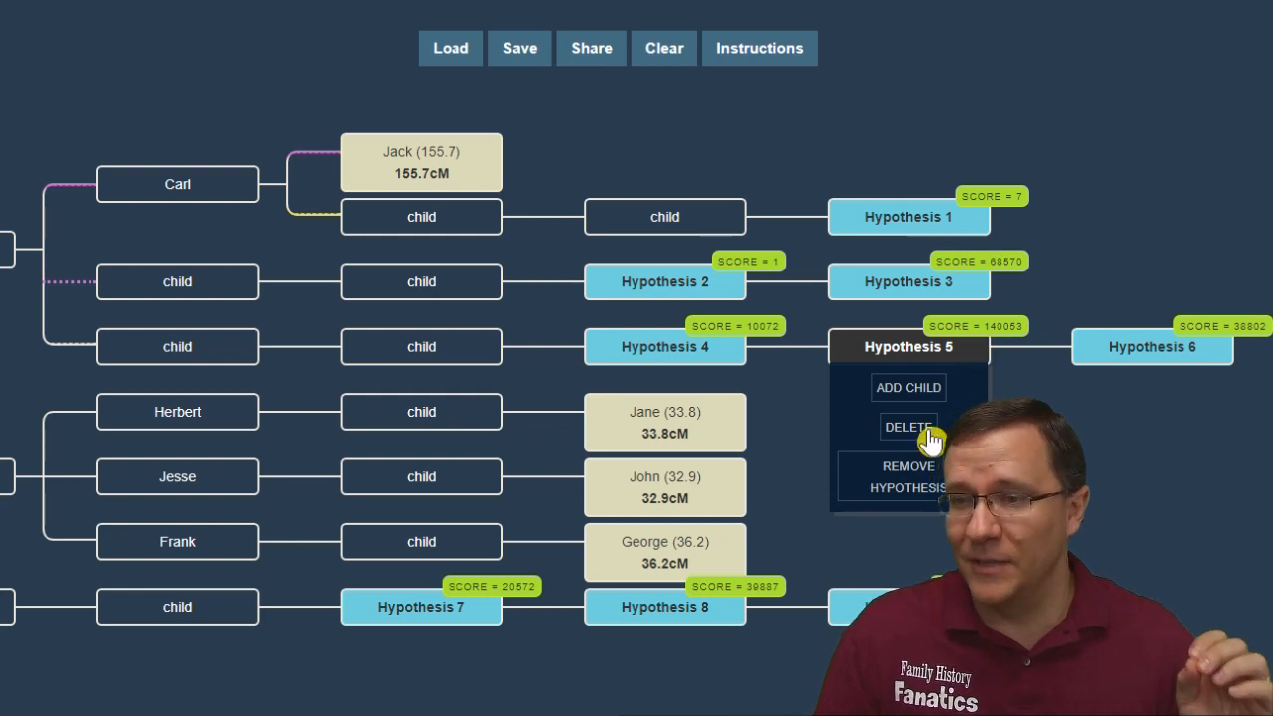
mouse_move(463, 617)
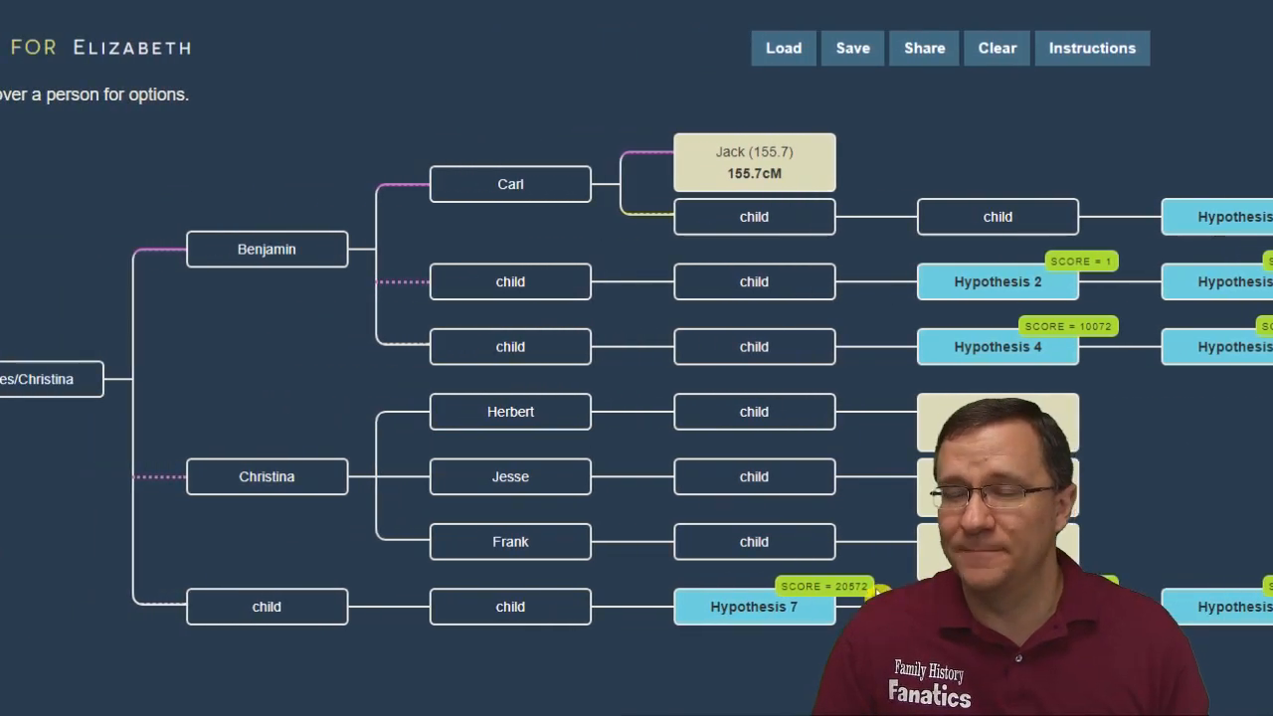
mouse_move(787, 176)
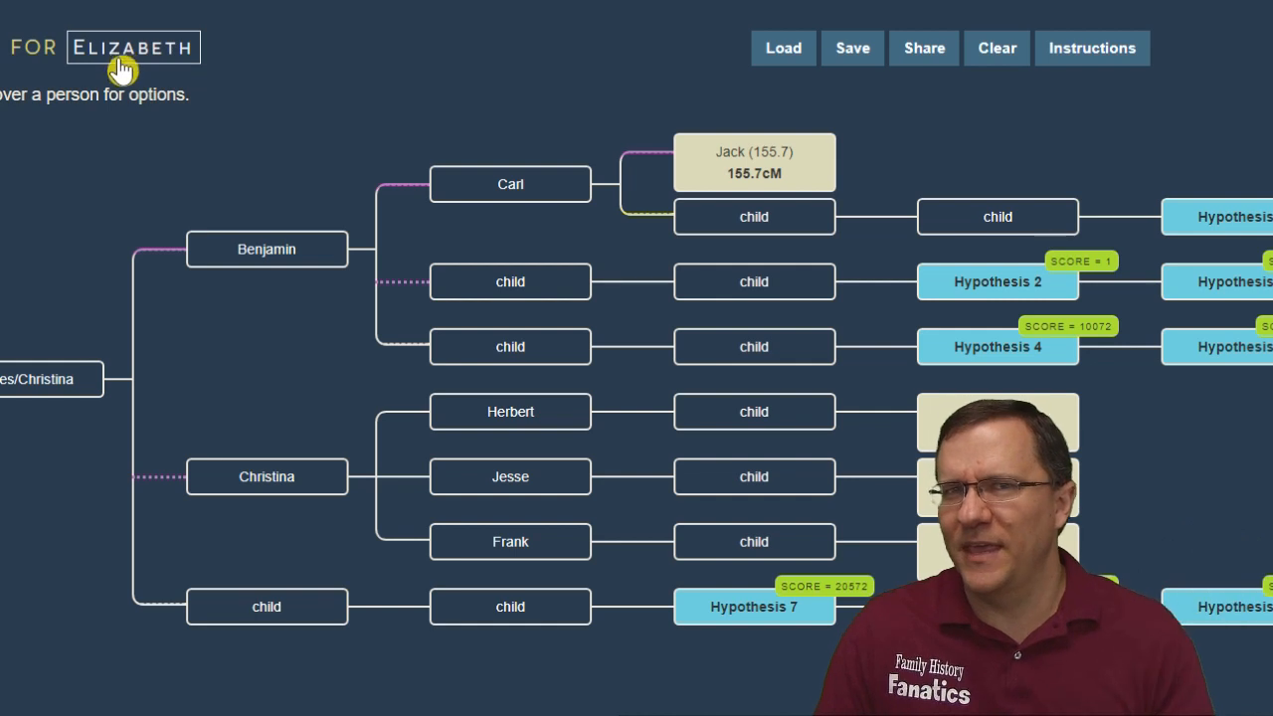
mouse_move(741, 545)
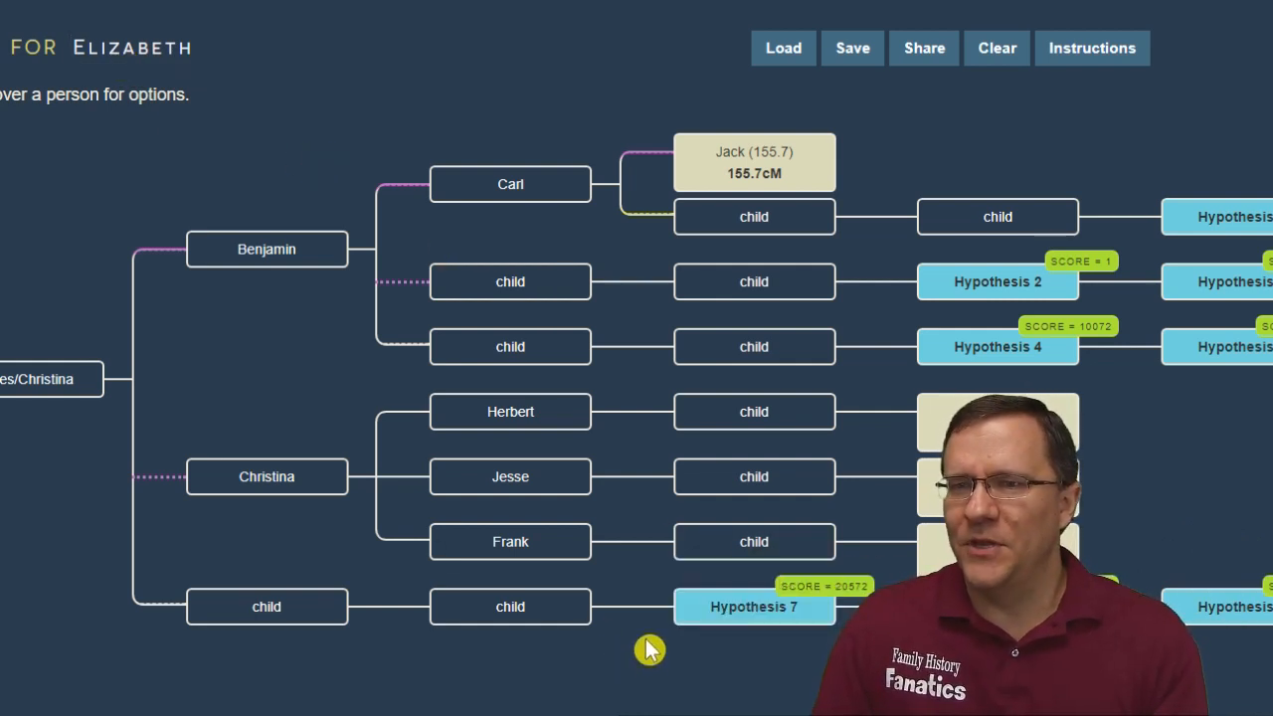
mouse_move(48, 398)
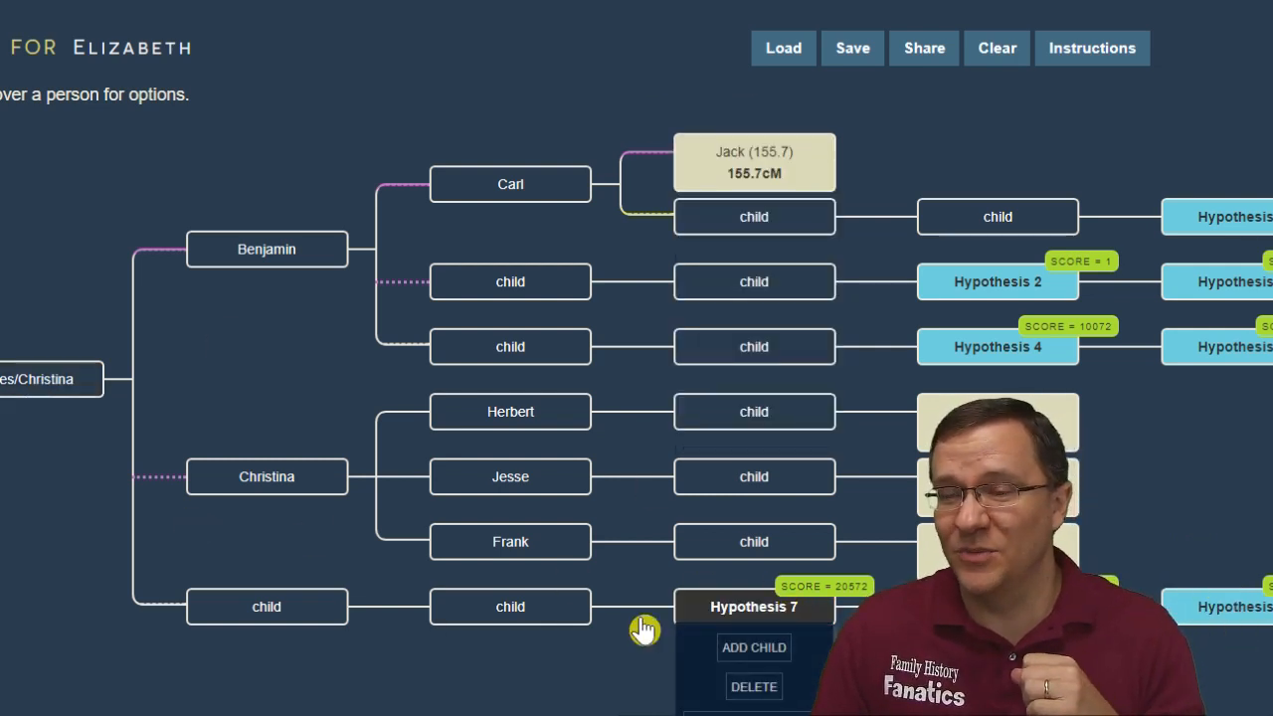
mouse_move(194, 631)
mouse_move(758, 609)
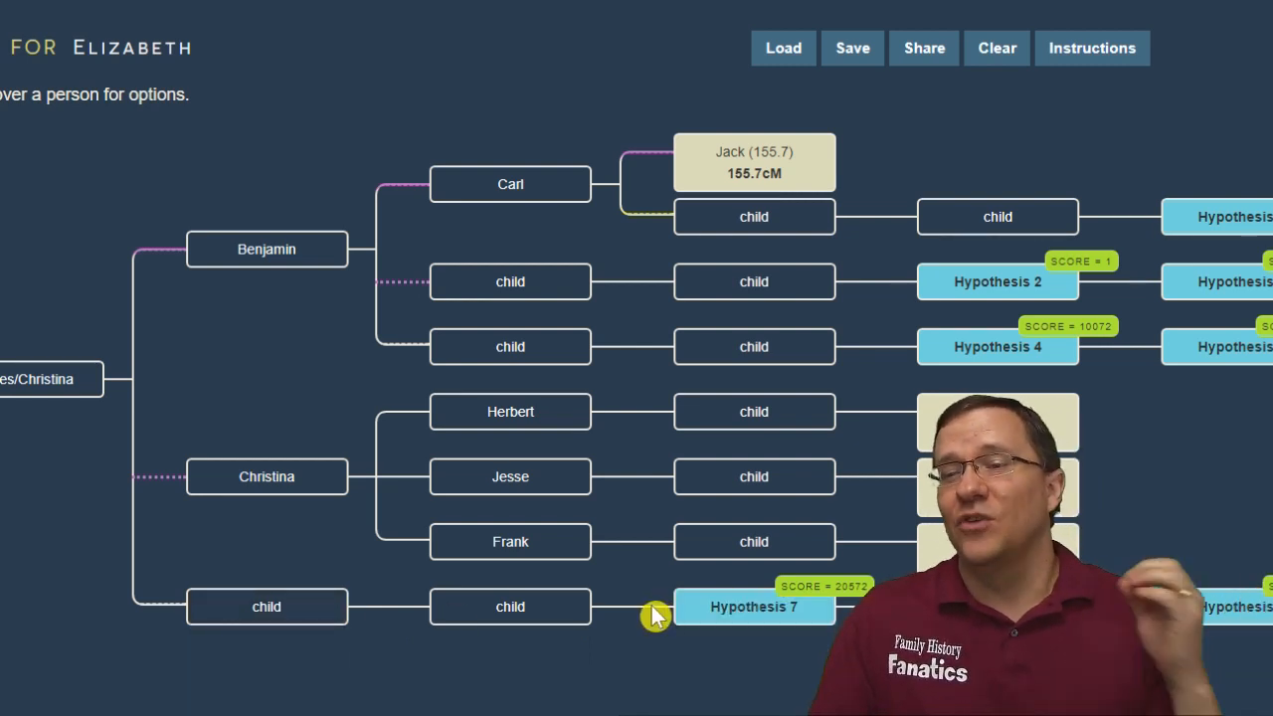
mouse_move(686, 163)
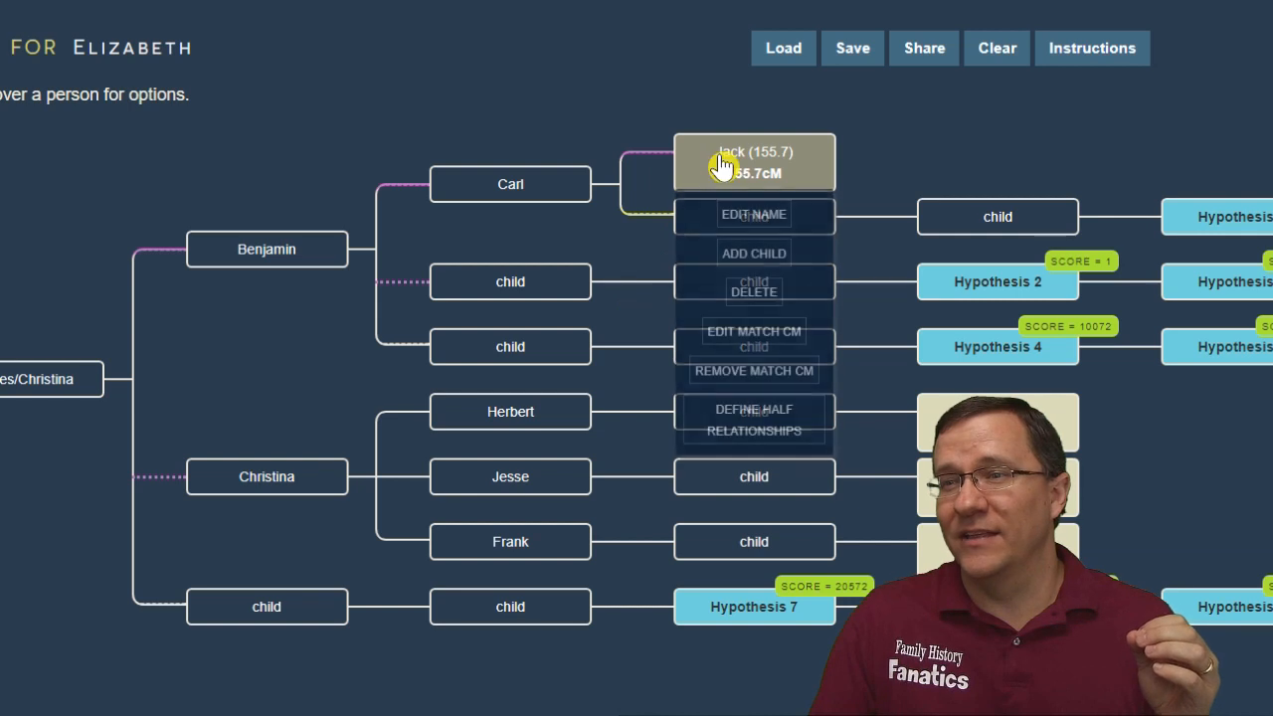
mouse_move(733, 627)
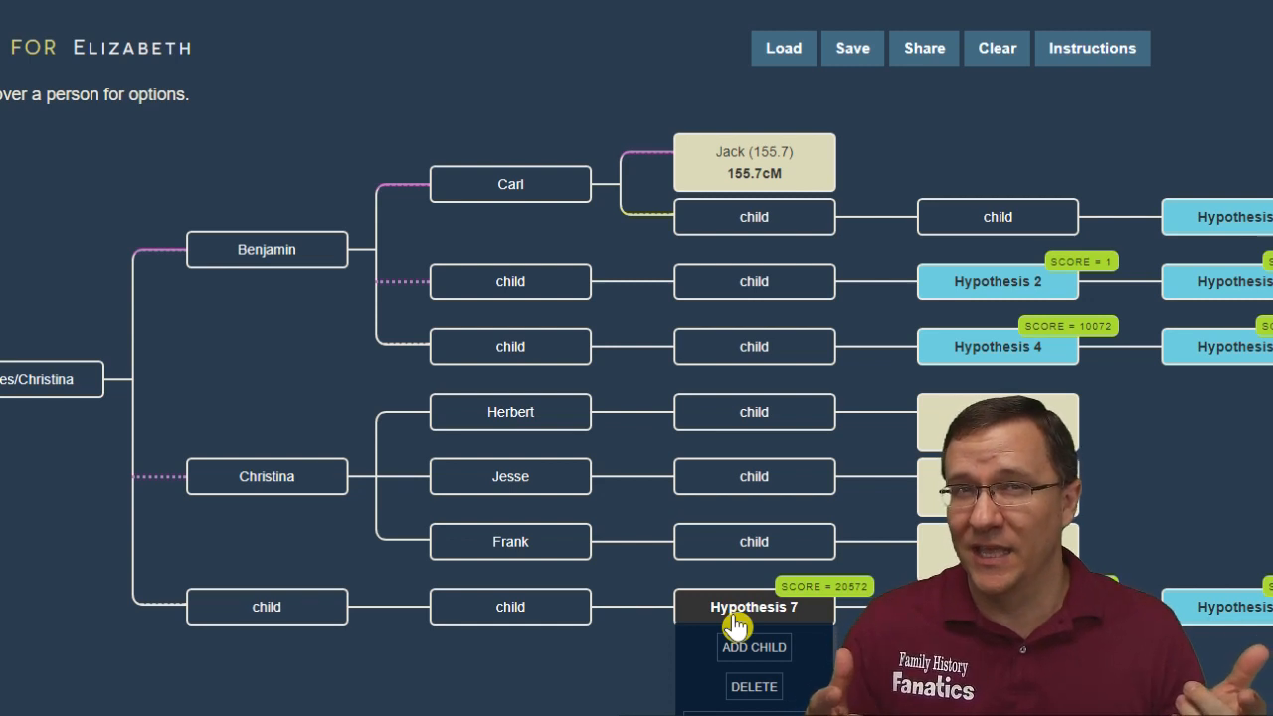
mouse_move(316, 620)
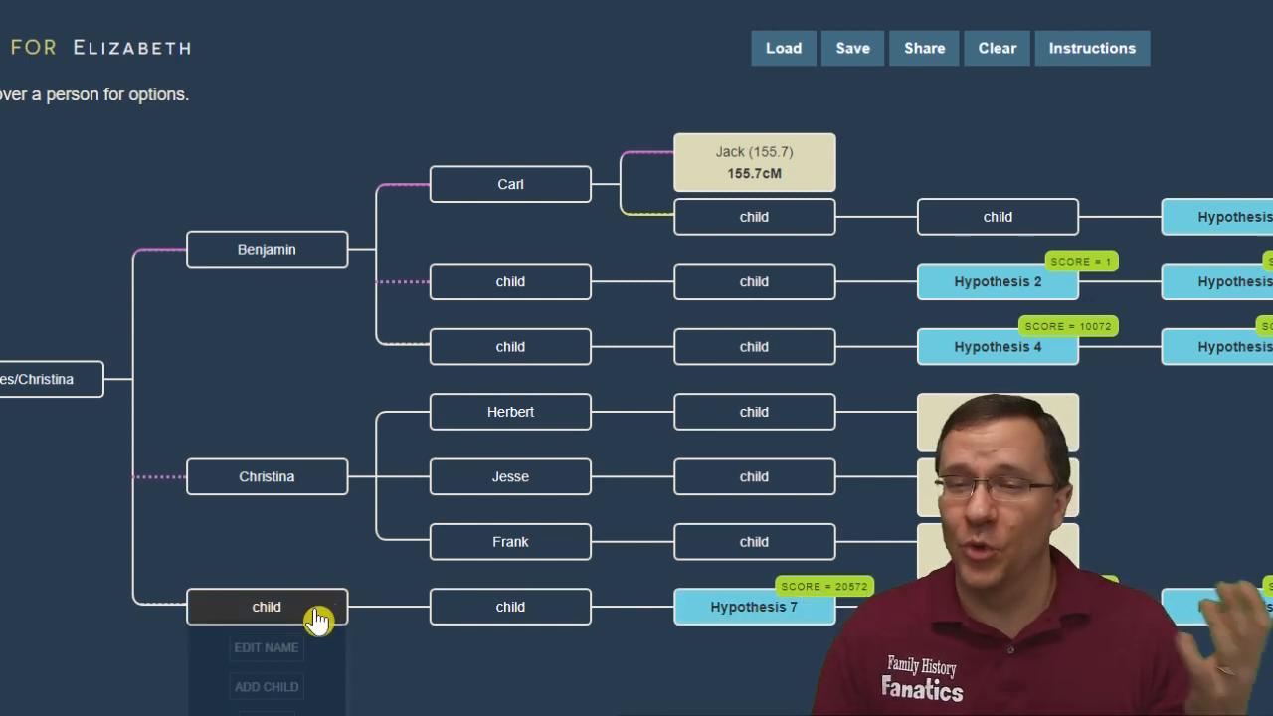
mouse_move(299, 478)
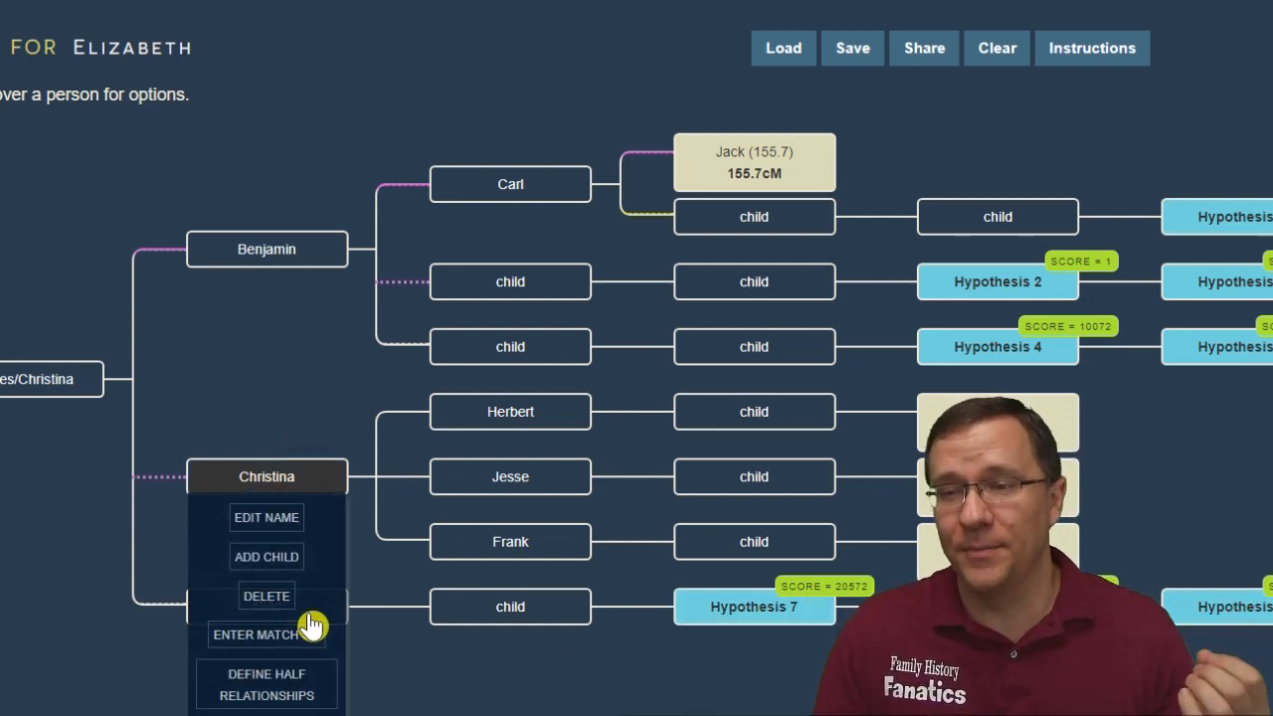
Step: Remove the hypothesis designation from the earliest hypothesis in the root couple's third line, keeping the person in the tree
mouse_move(535, 625)
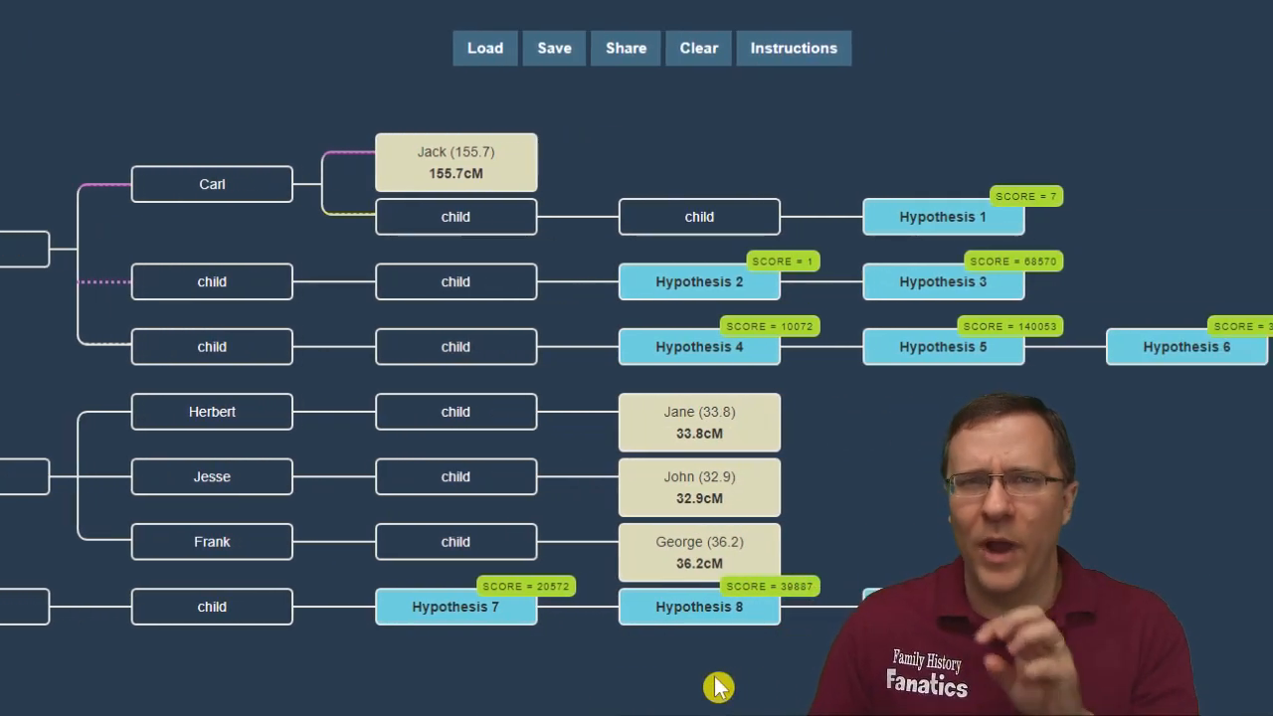
mouse_move(459, 615)
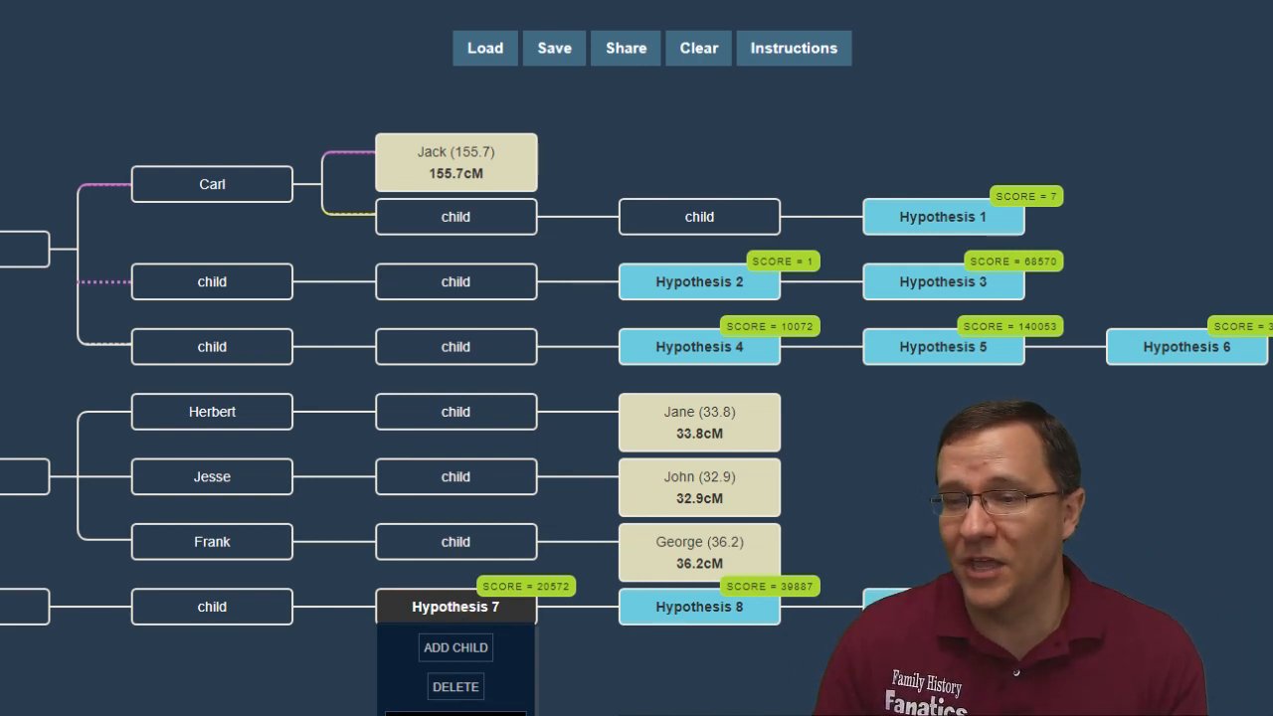
left_click(455, 686)
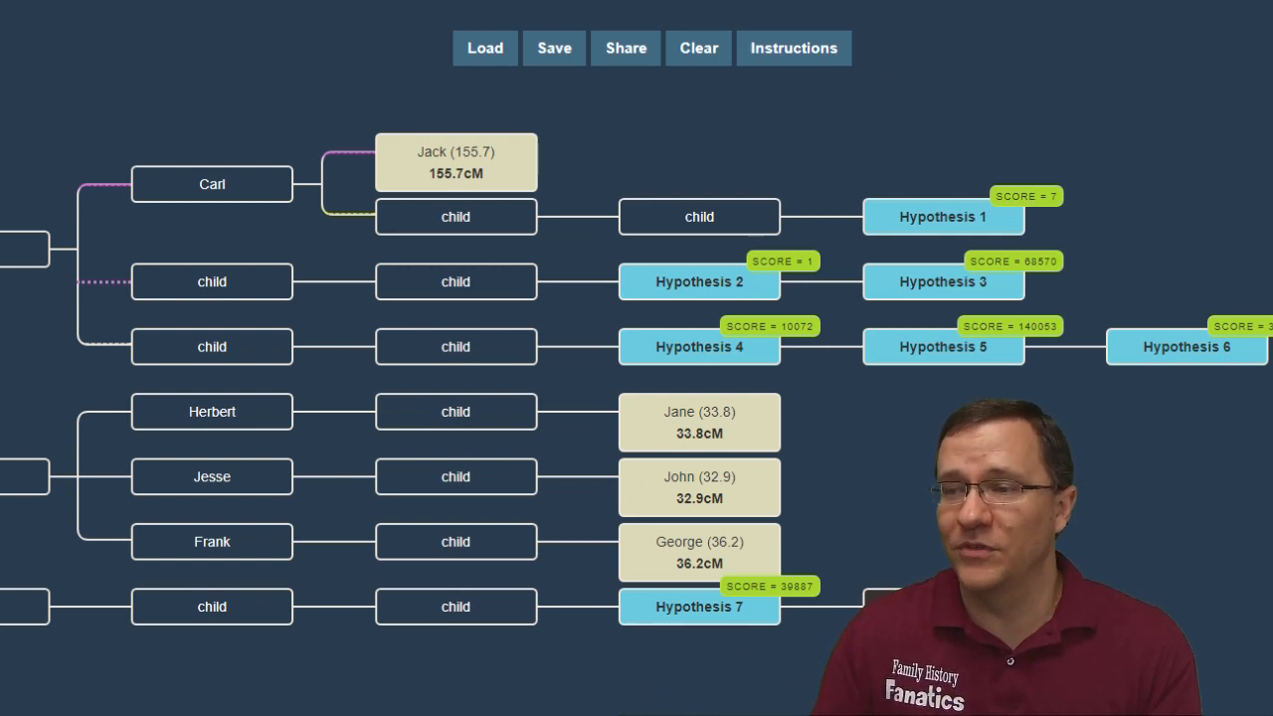
Step: Remove the last hypothesis in the upper branch's third line and delete that descendant from the tree
mouse_move(943, 283)
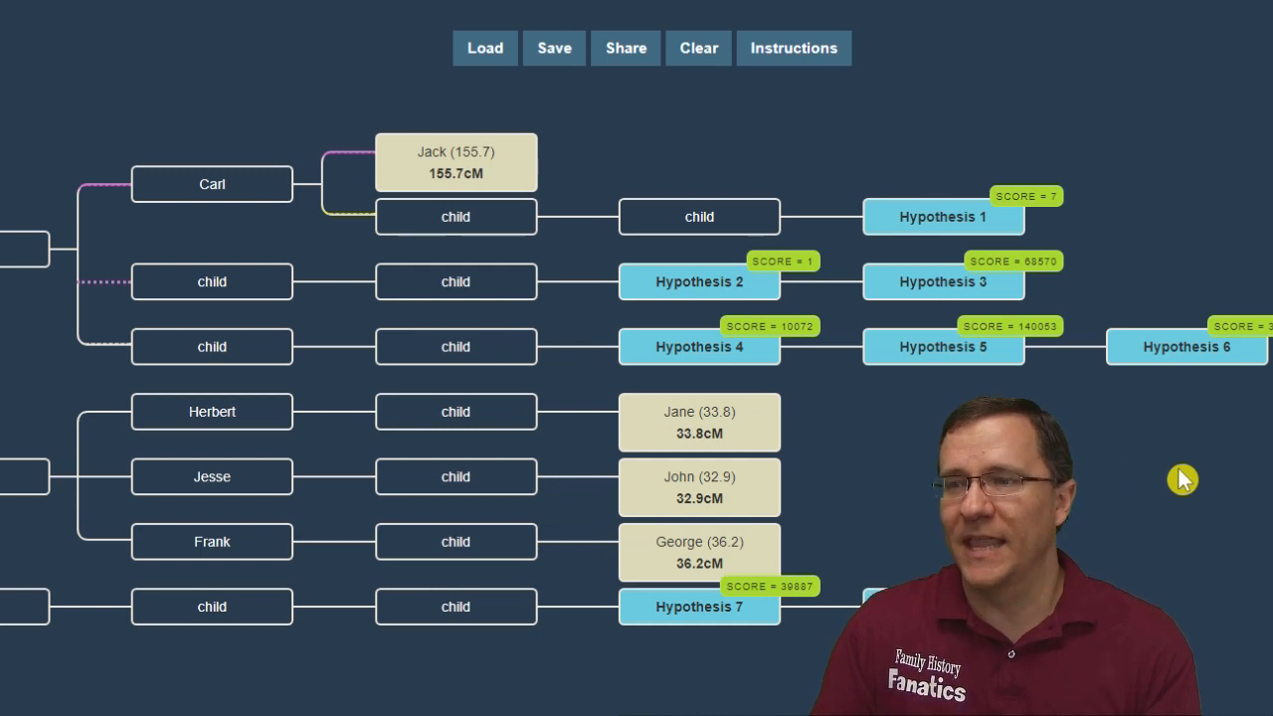
scroll(1168, 478, "right", 1)
mouse_move(1137, 364)
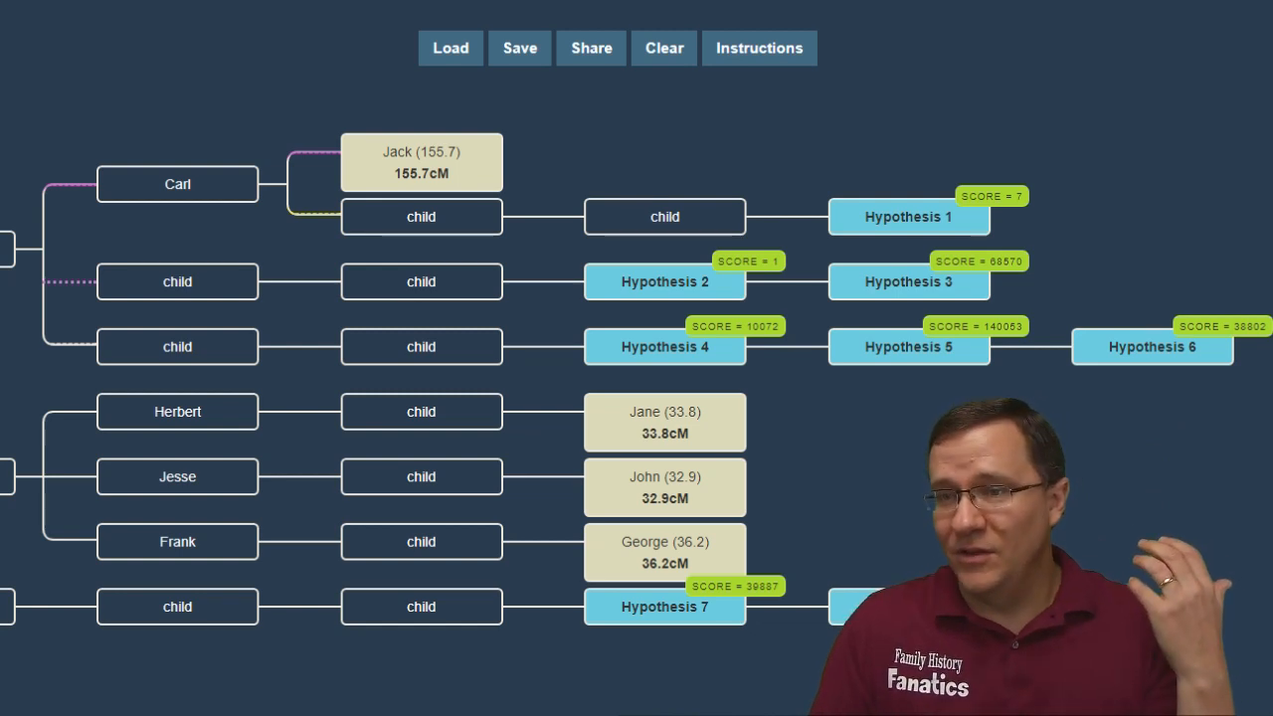
mouse_move(636, 408)
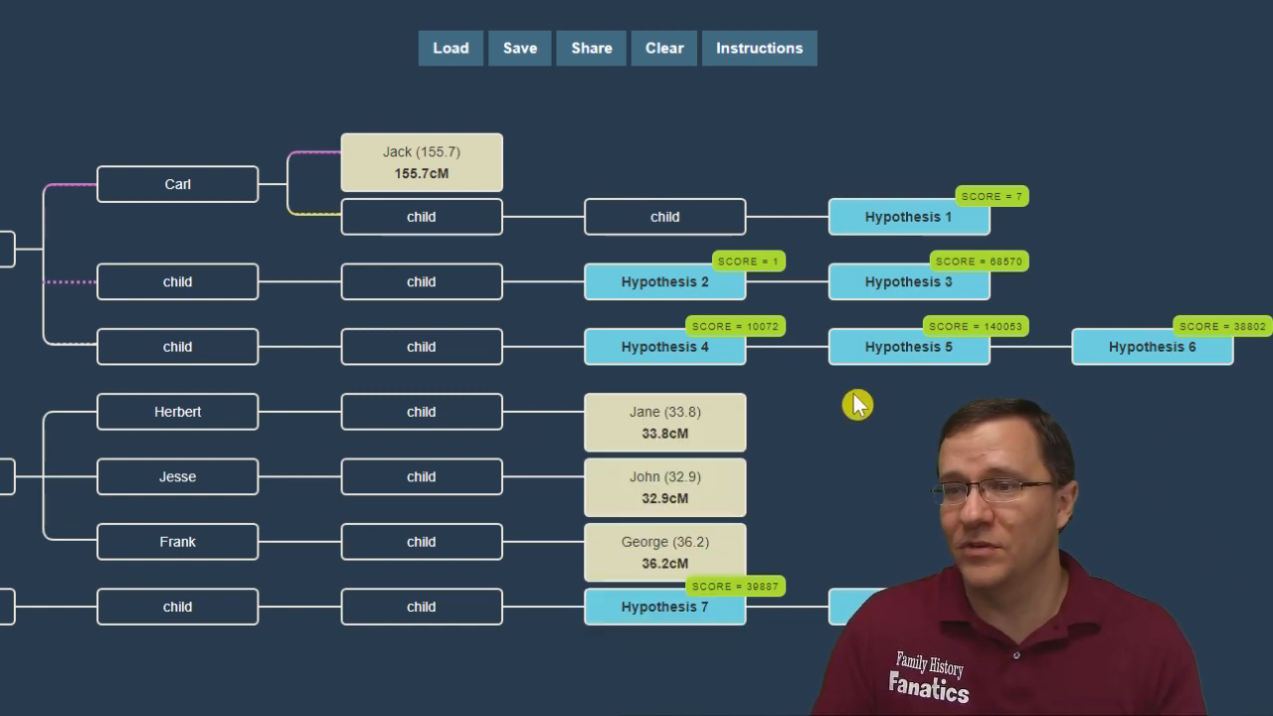
mouse_move(458, 214)
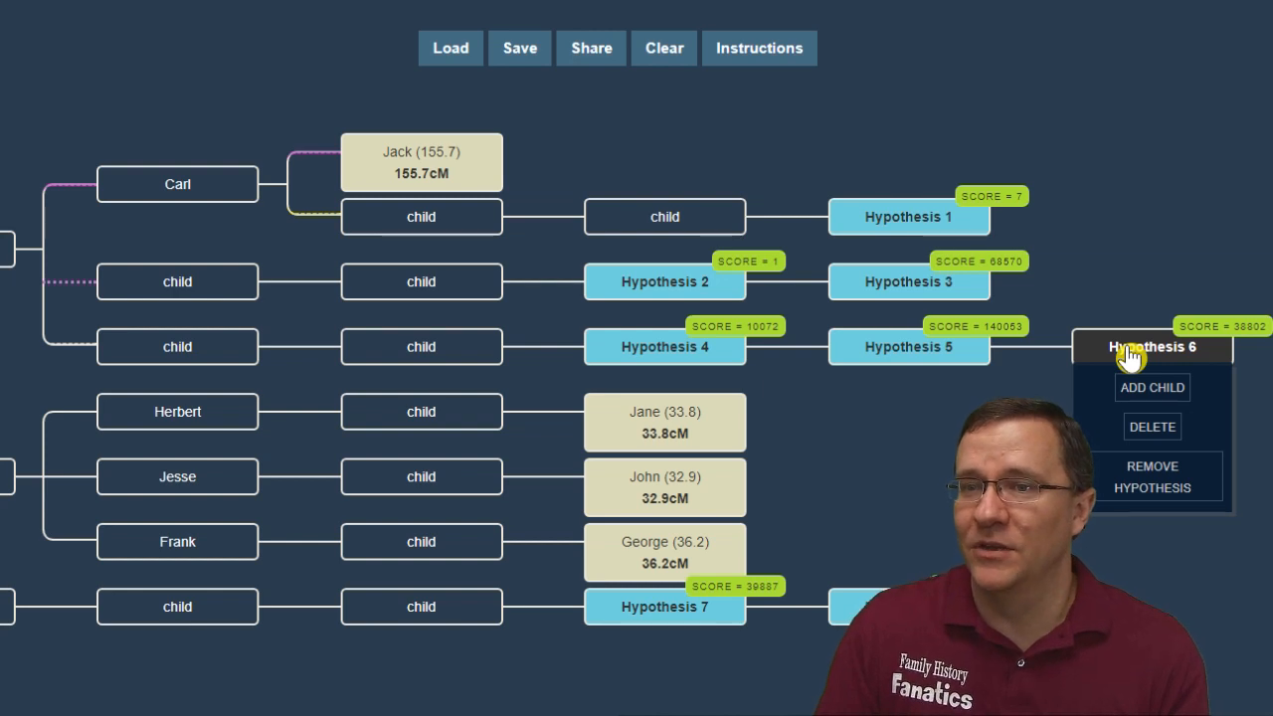
left_click(1169, 488)
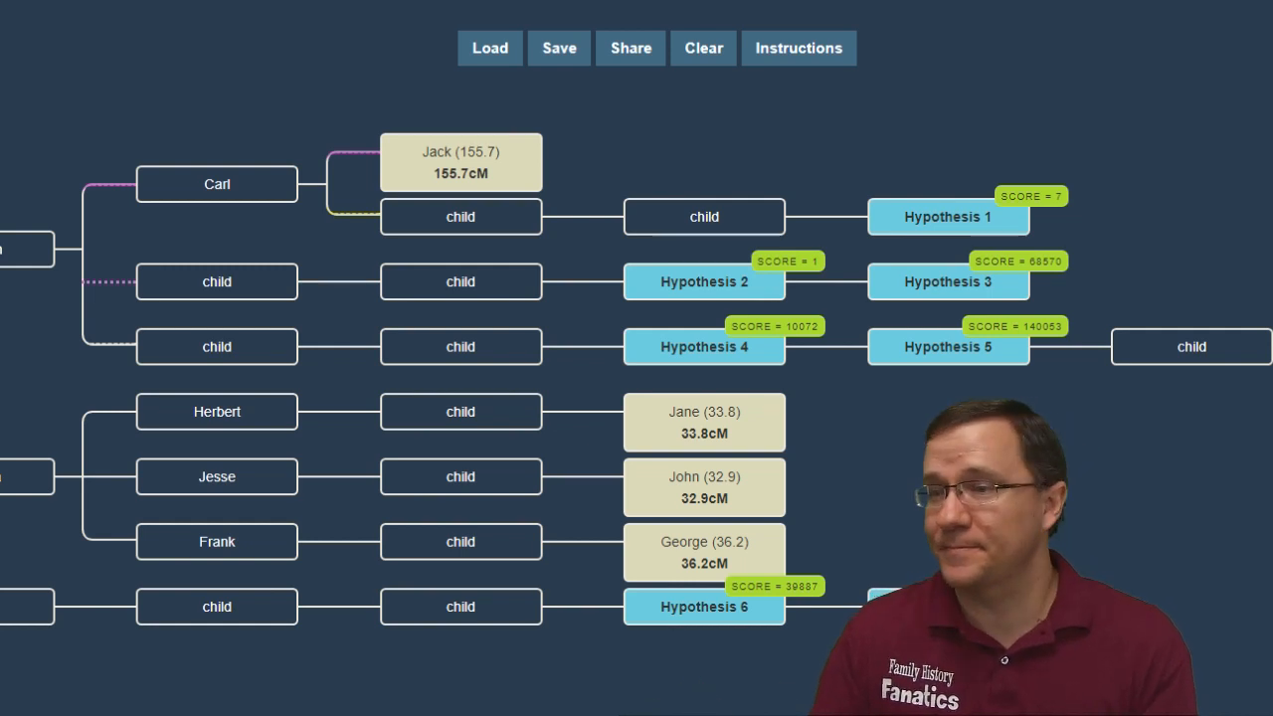
left_click(1154, 349)
left_click(1206, 464)
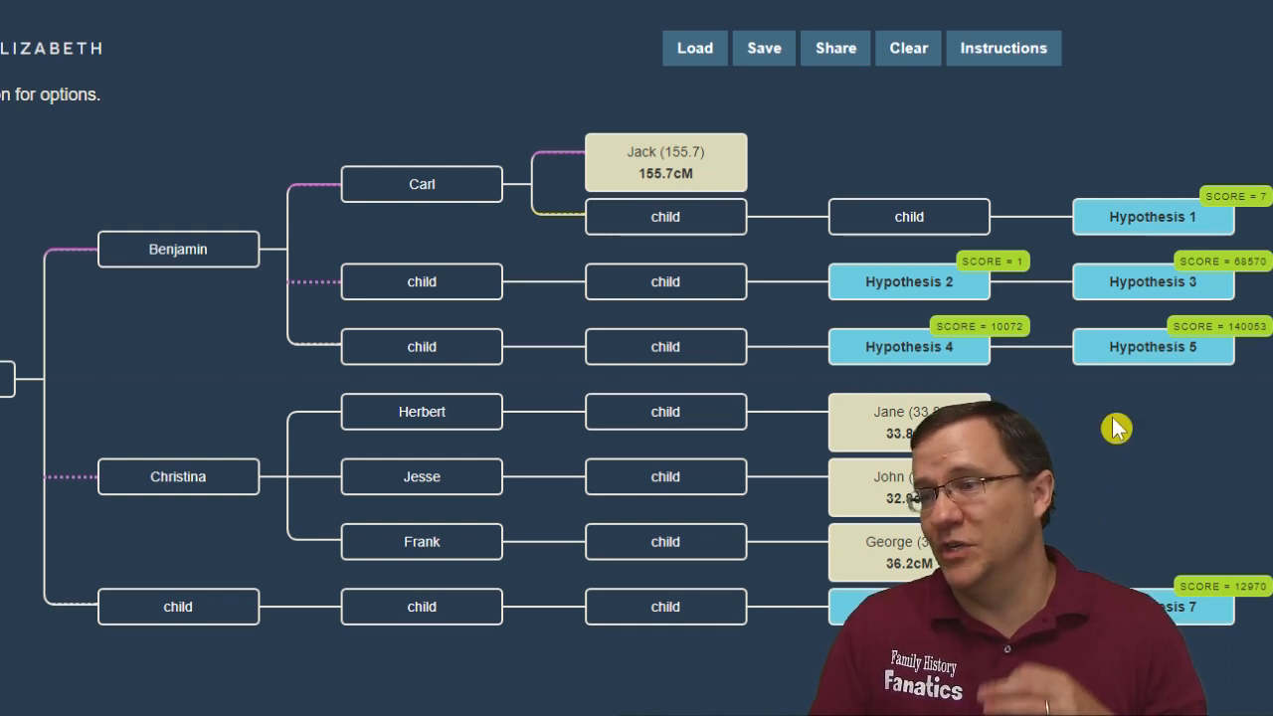
Step: Add a second child to the upper branch's second, half-sibling descendant and extend that new line by one more generation
left_click(1145, 364)
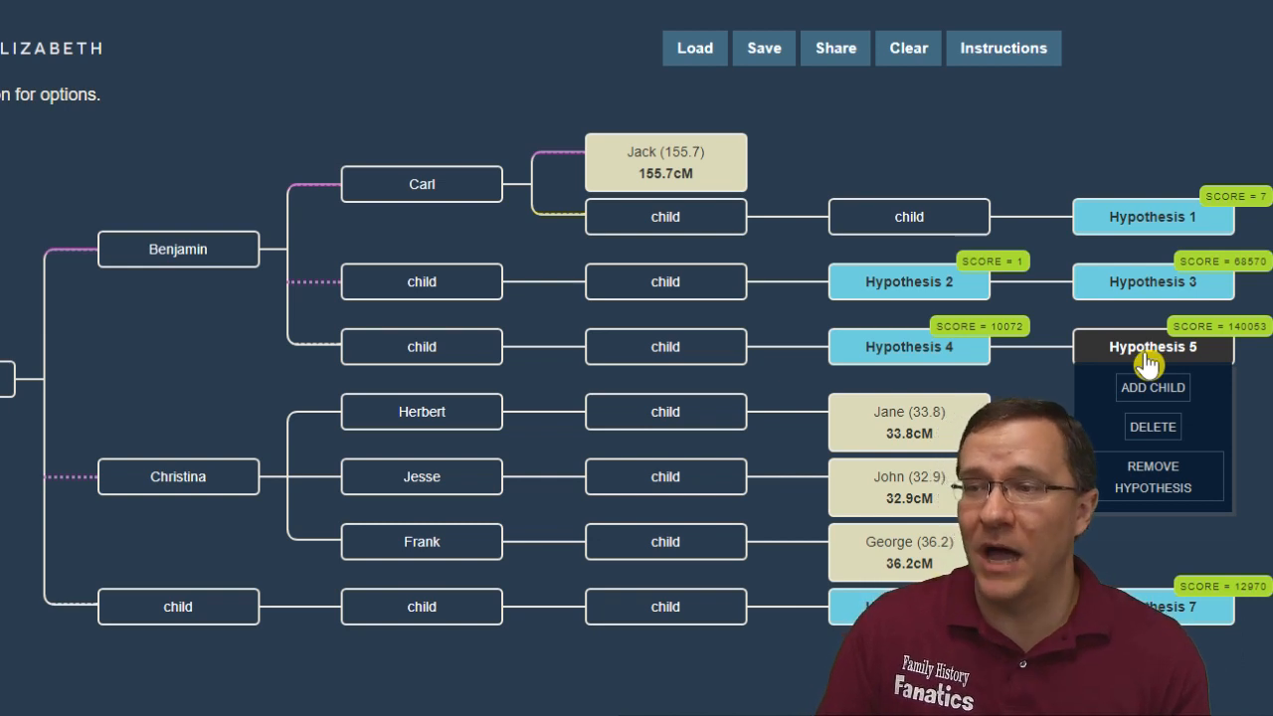
left_click(1154, 293)
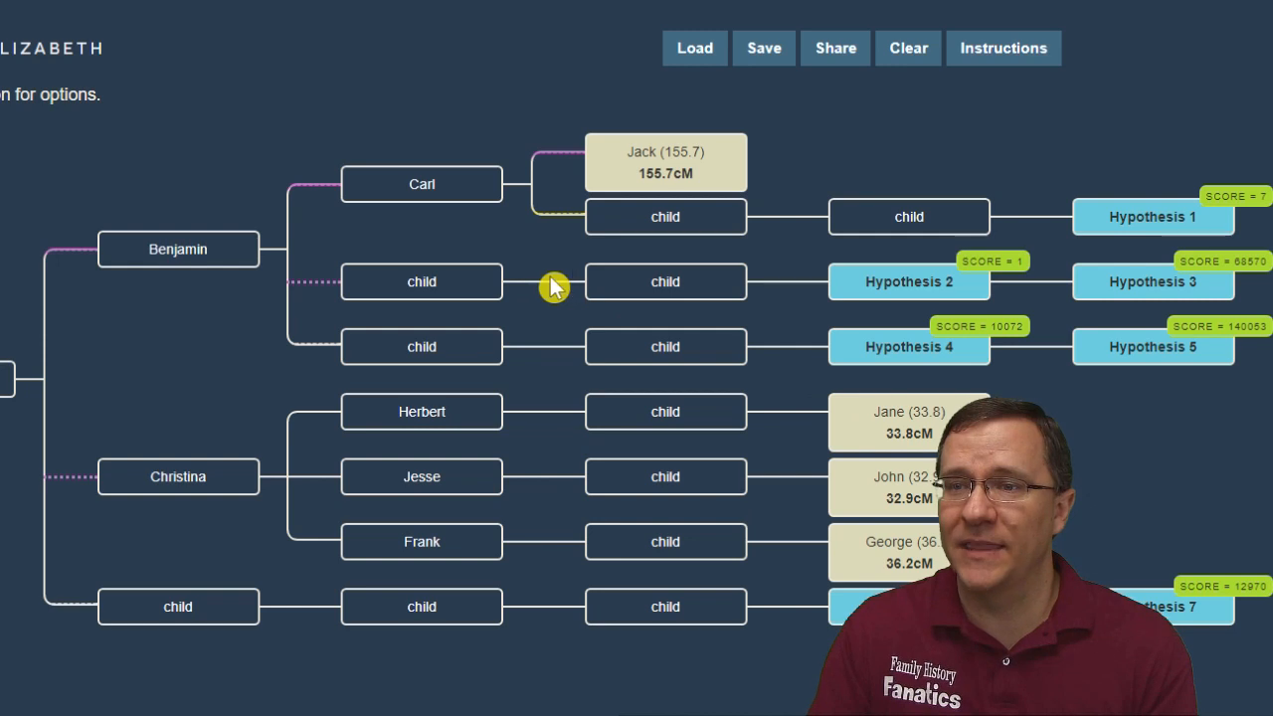
mouse_move(614, 290)
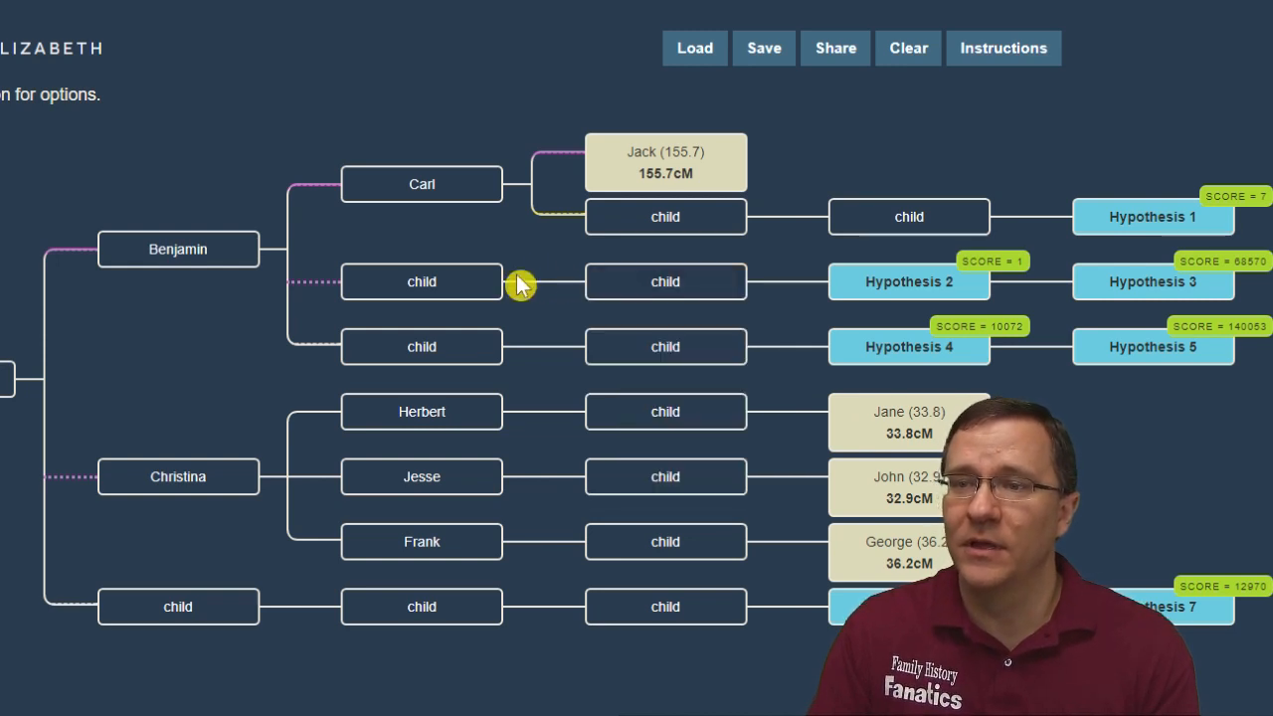
left_click(444, 321)
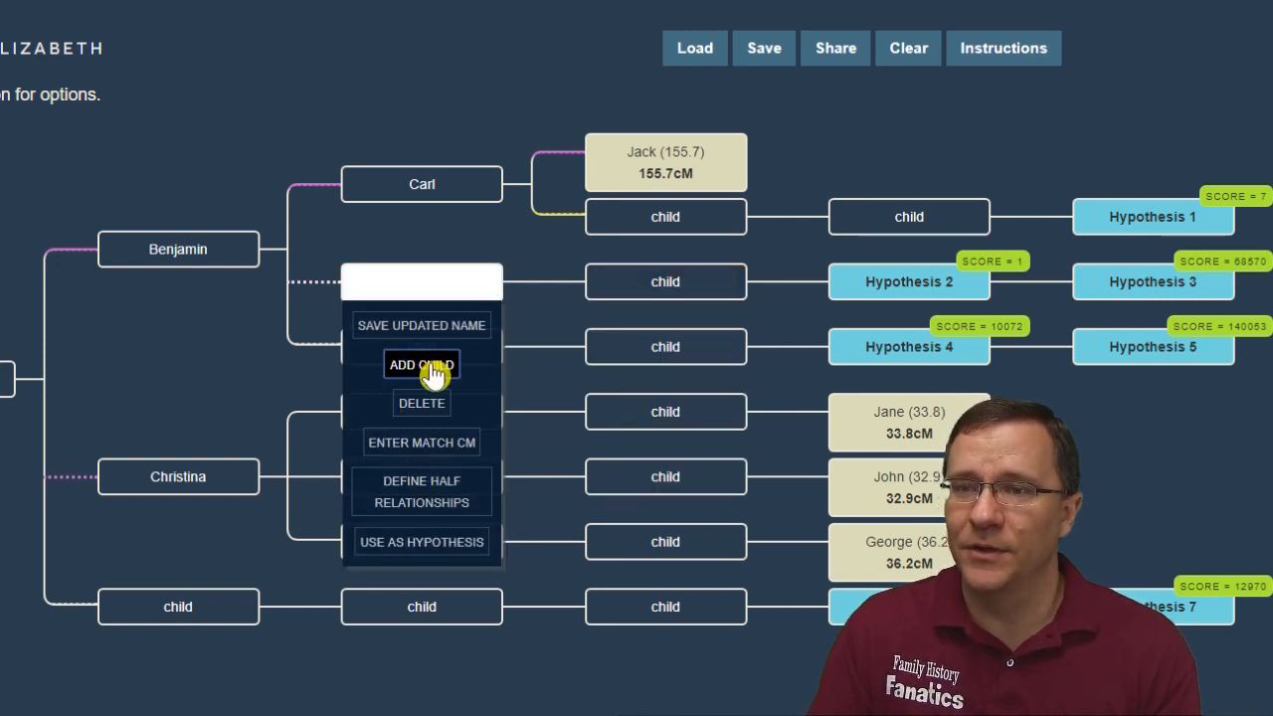
left_click(435, 367)
mouse_move(696, 349)
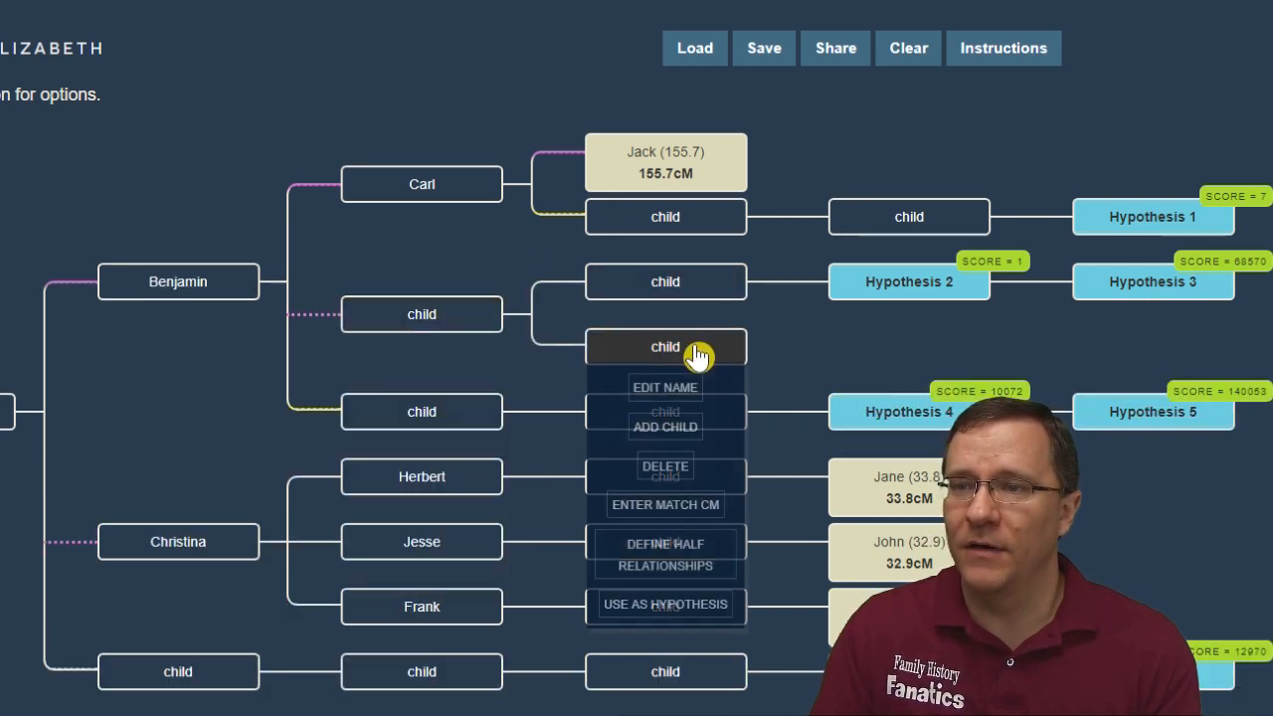
left_click(680, 429)
mouse_move(920, 352)
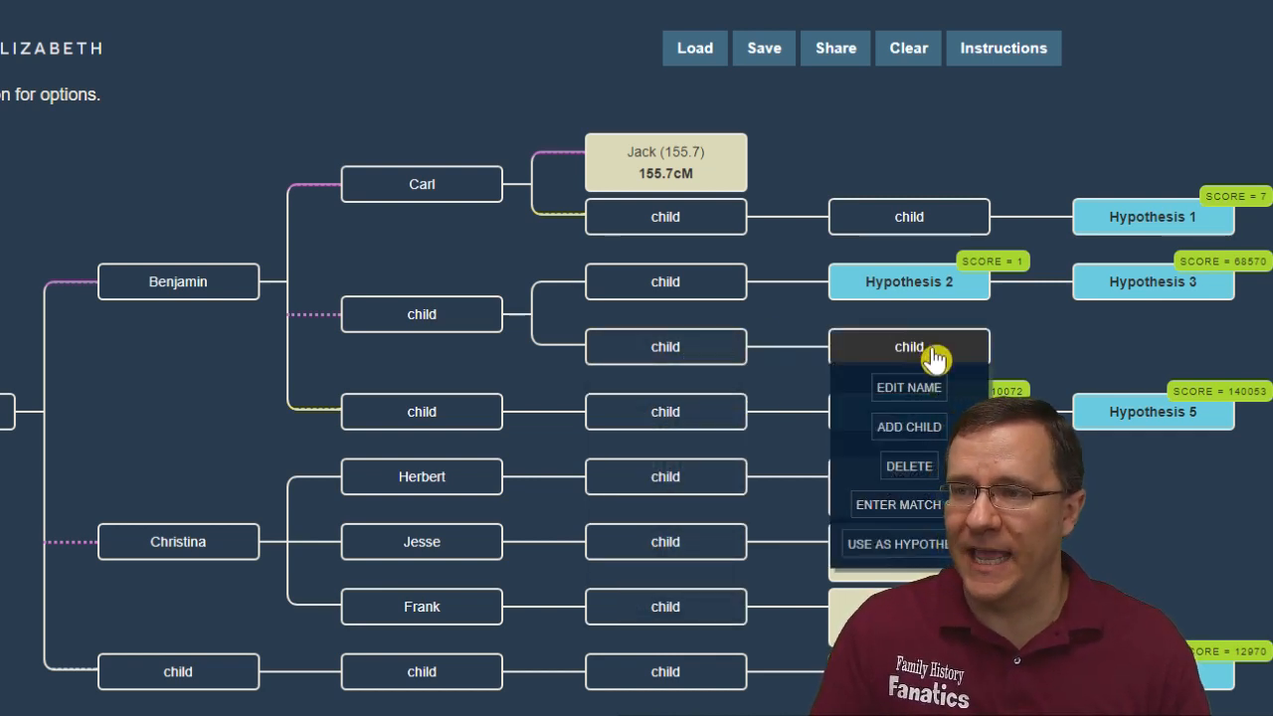
Step: Name the last person of the new line with the match's first name and open the shared cM entry for that person
left_click(933, 348)
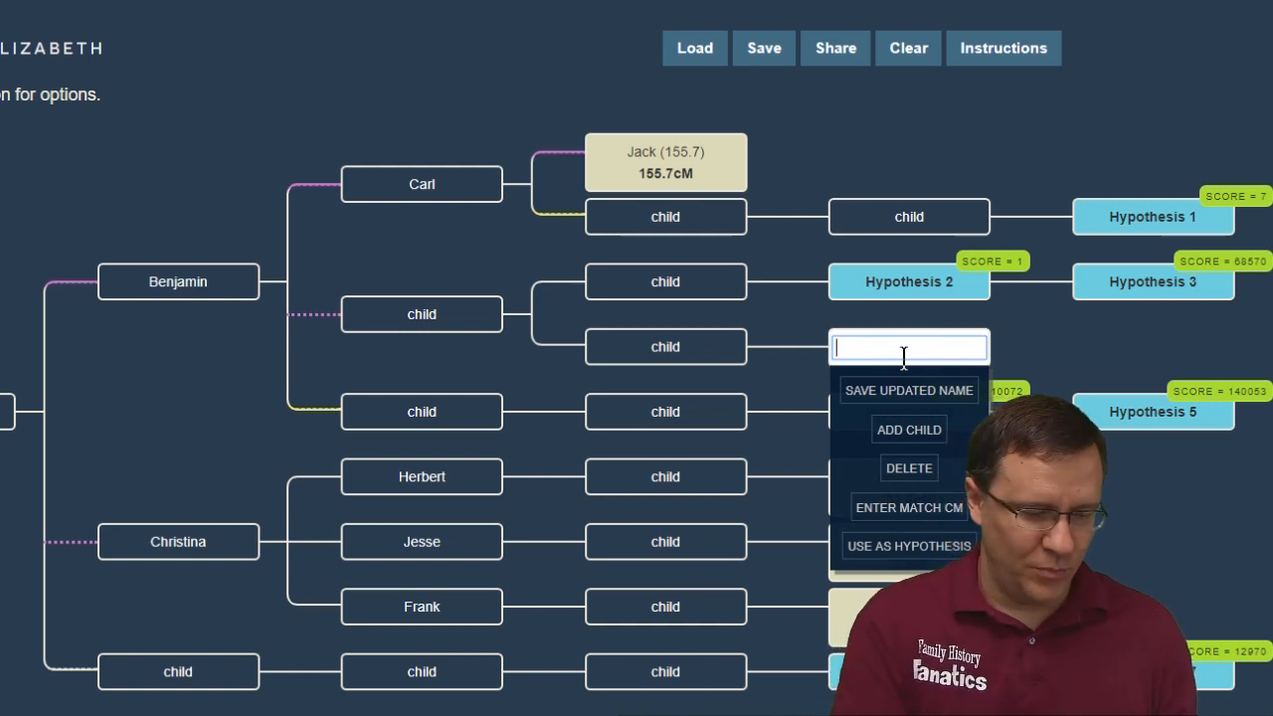
left_click(1082, 349)
left_click(909, 347)
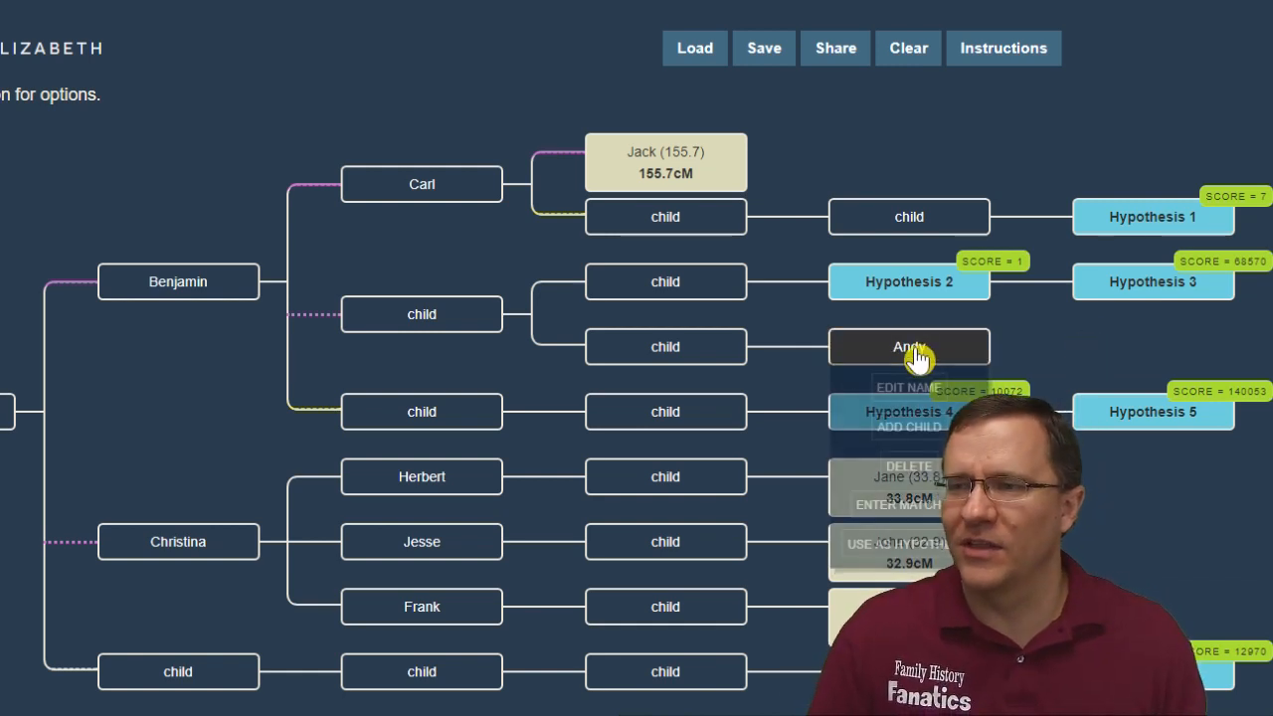
left_click(907, 505)
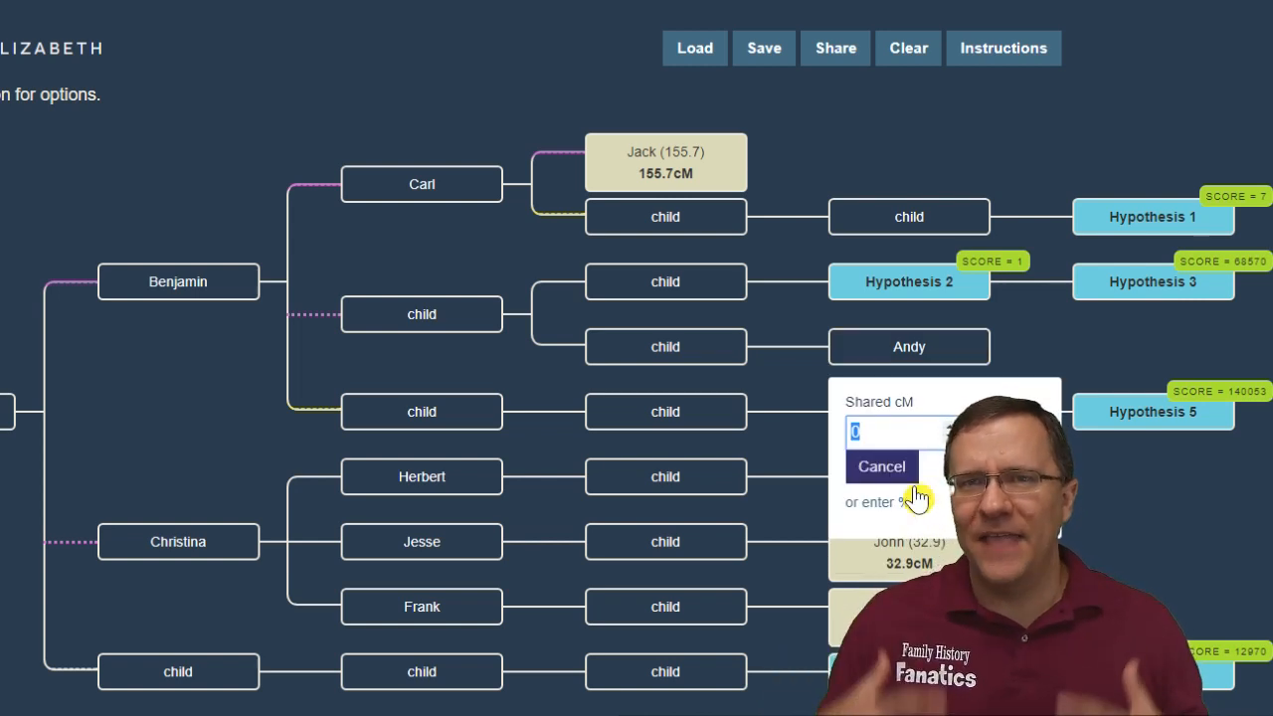